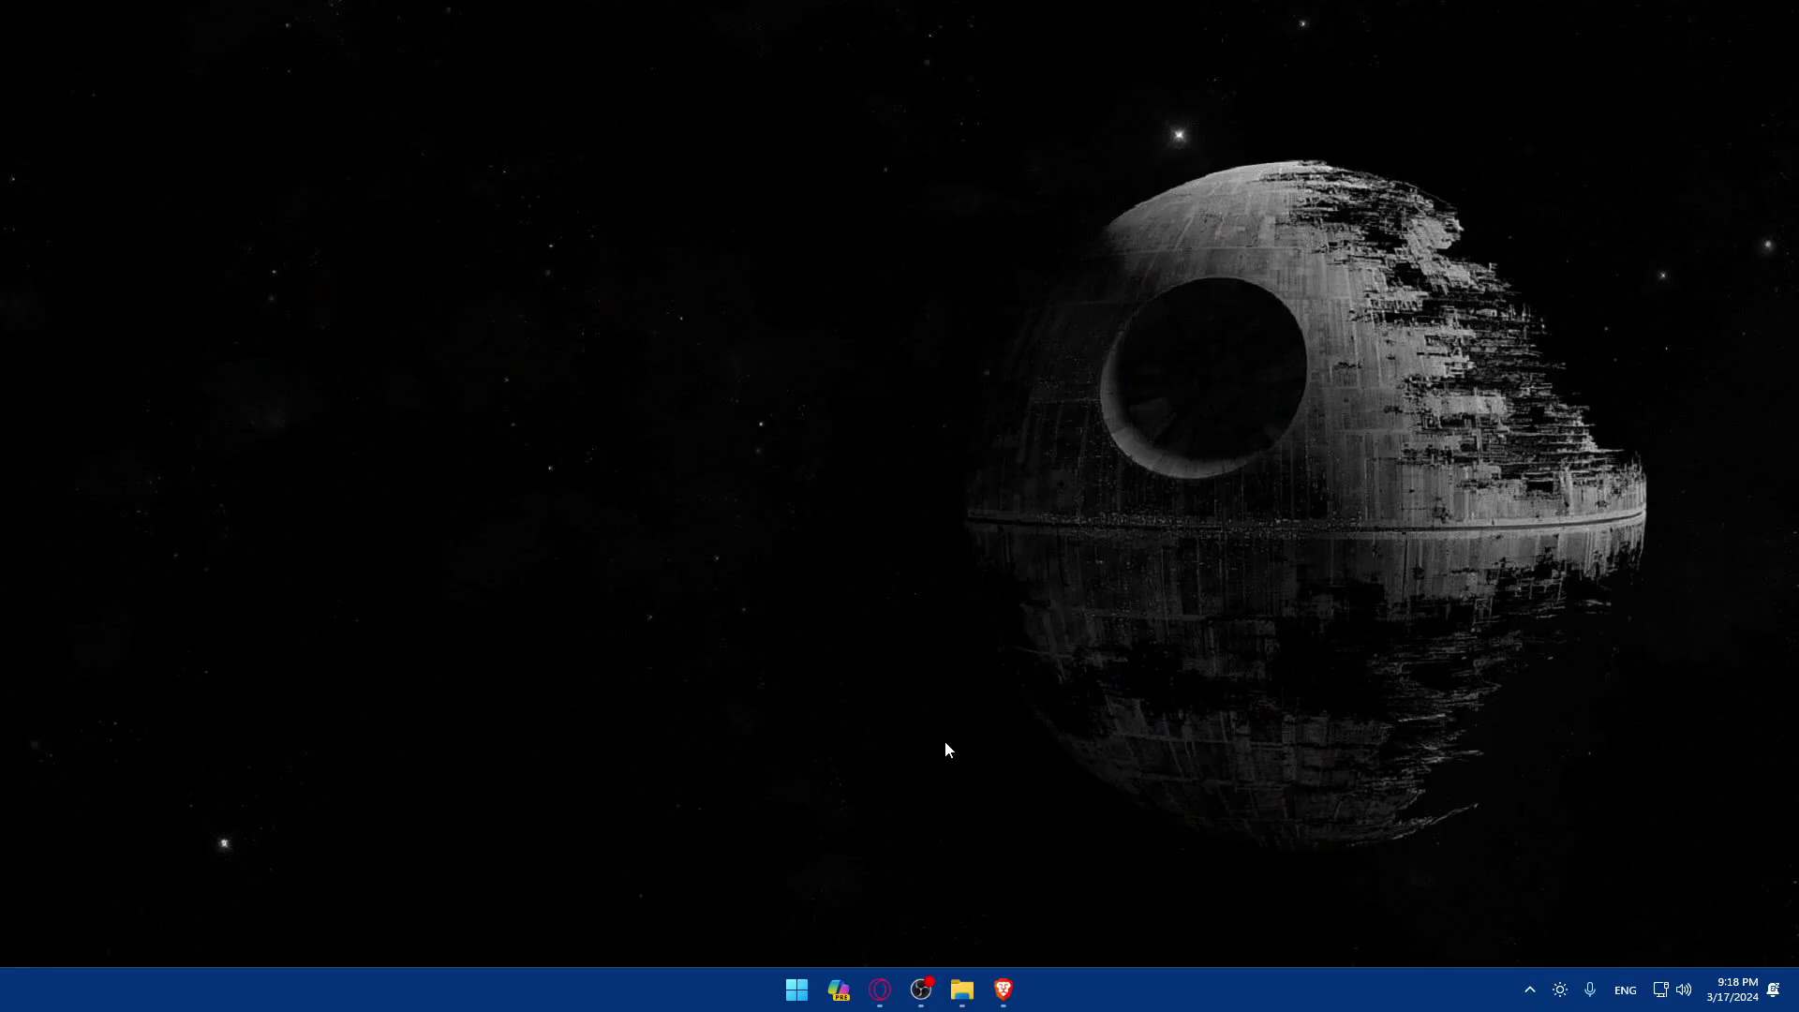
Step: Launch the Brave browser from the taskbar to a blank new tab
left_click(1004, 990)
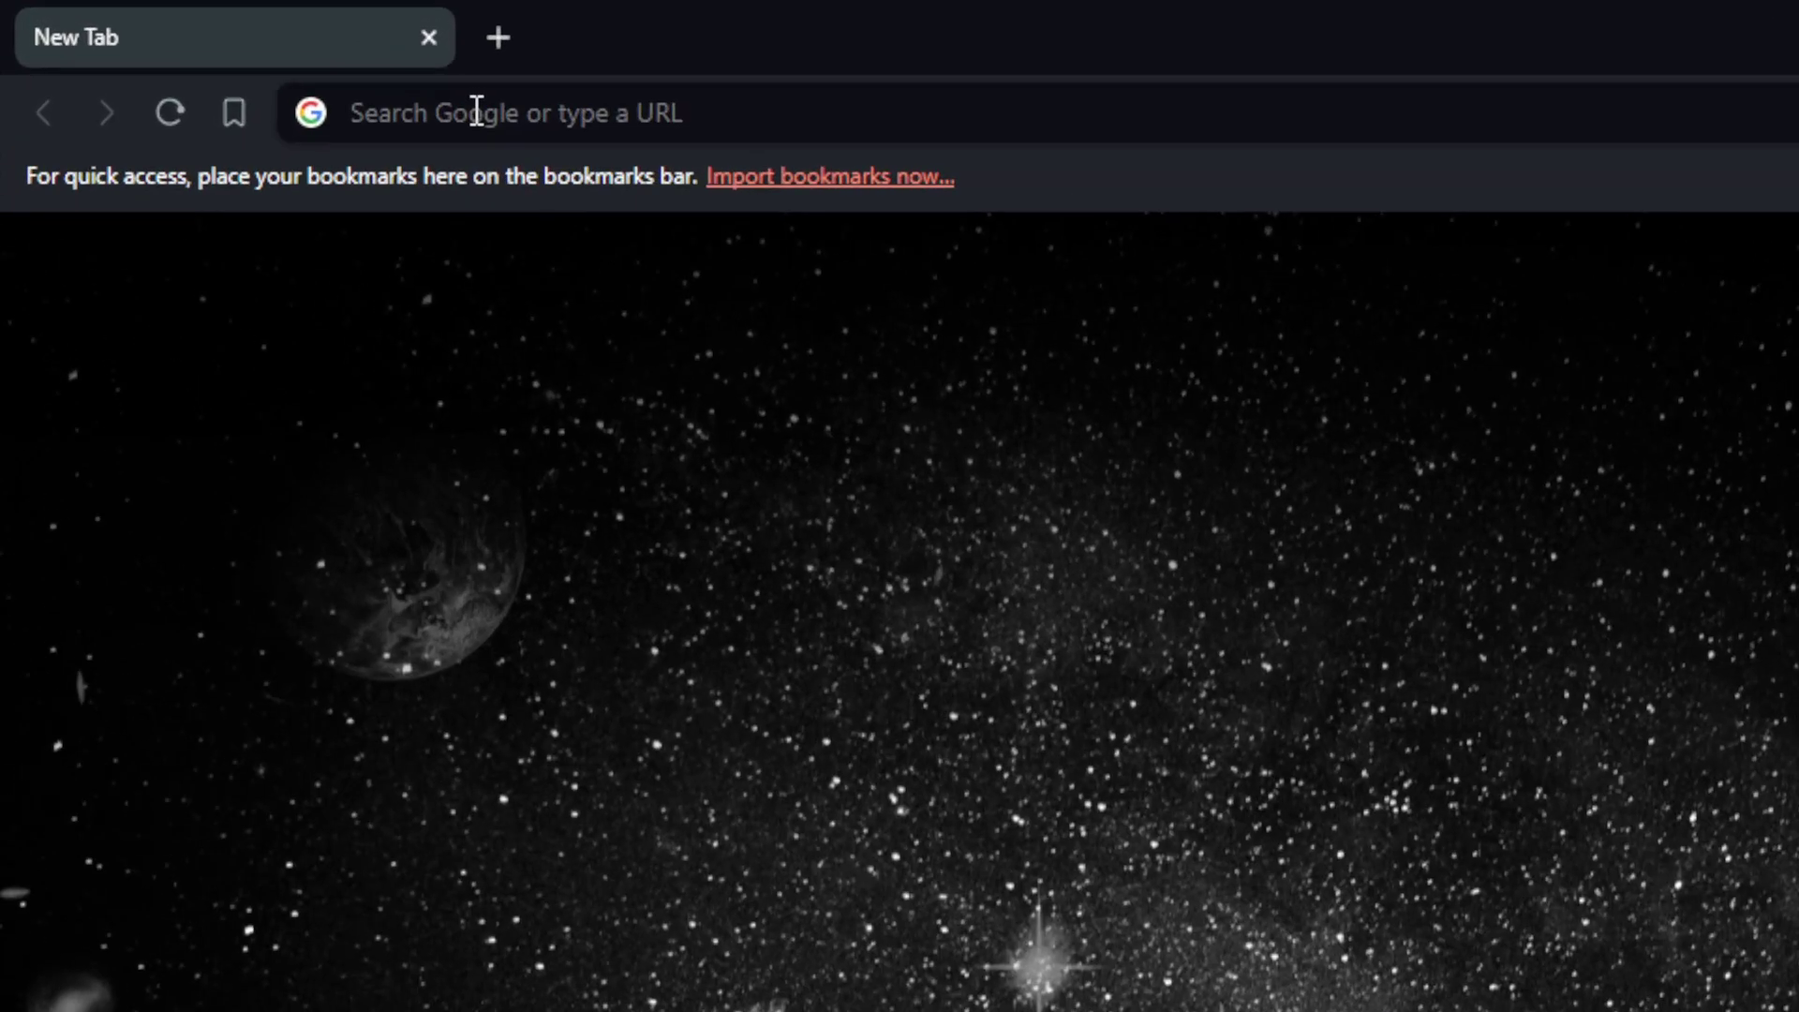
Step: Open the Gmail inbox by entering gmail.com in the address bar
left_click(238, 56)
type("gmail.com")
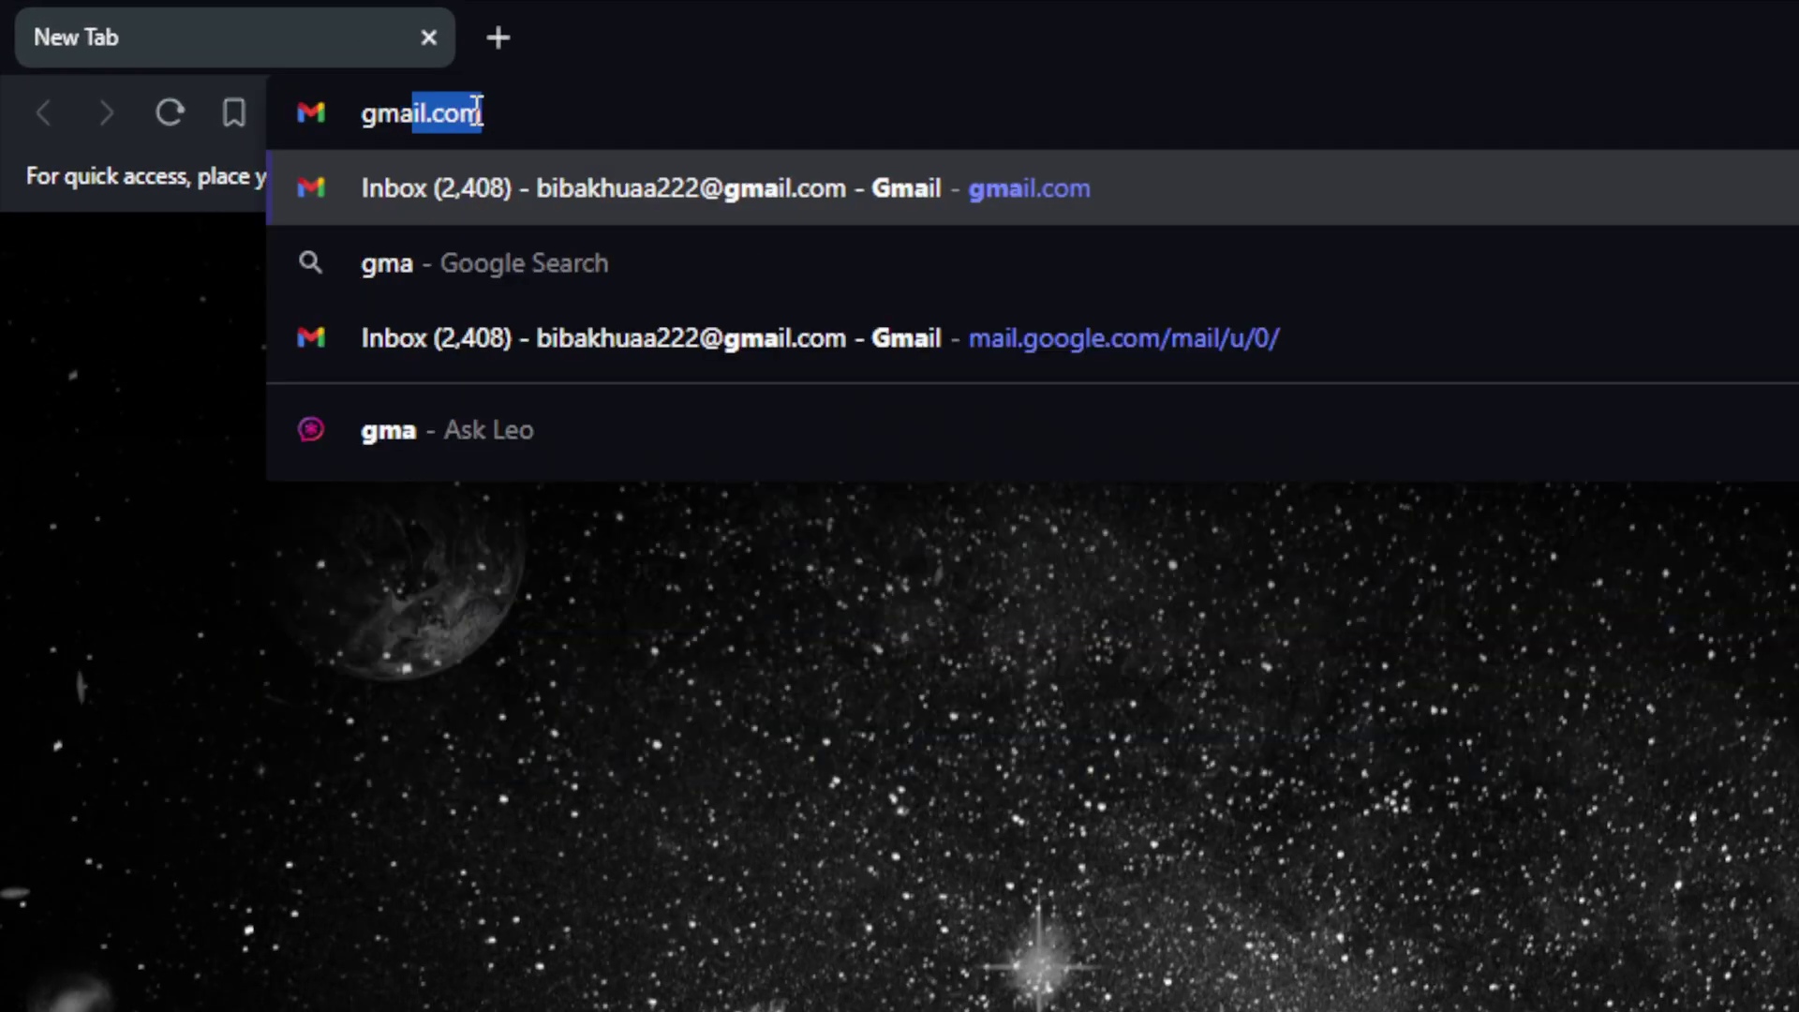
key("Return")
Step: Load salesforce.com in a second browser tab
left_click(494, 36)
left_click(518, 109)
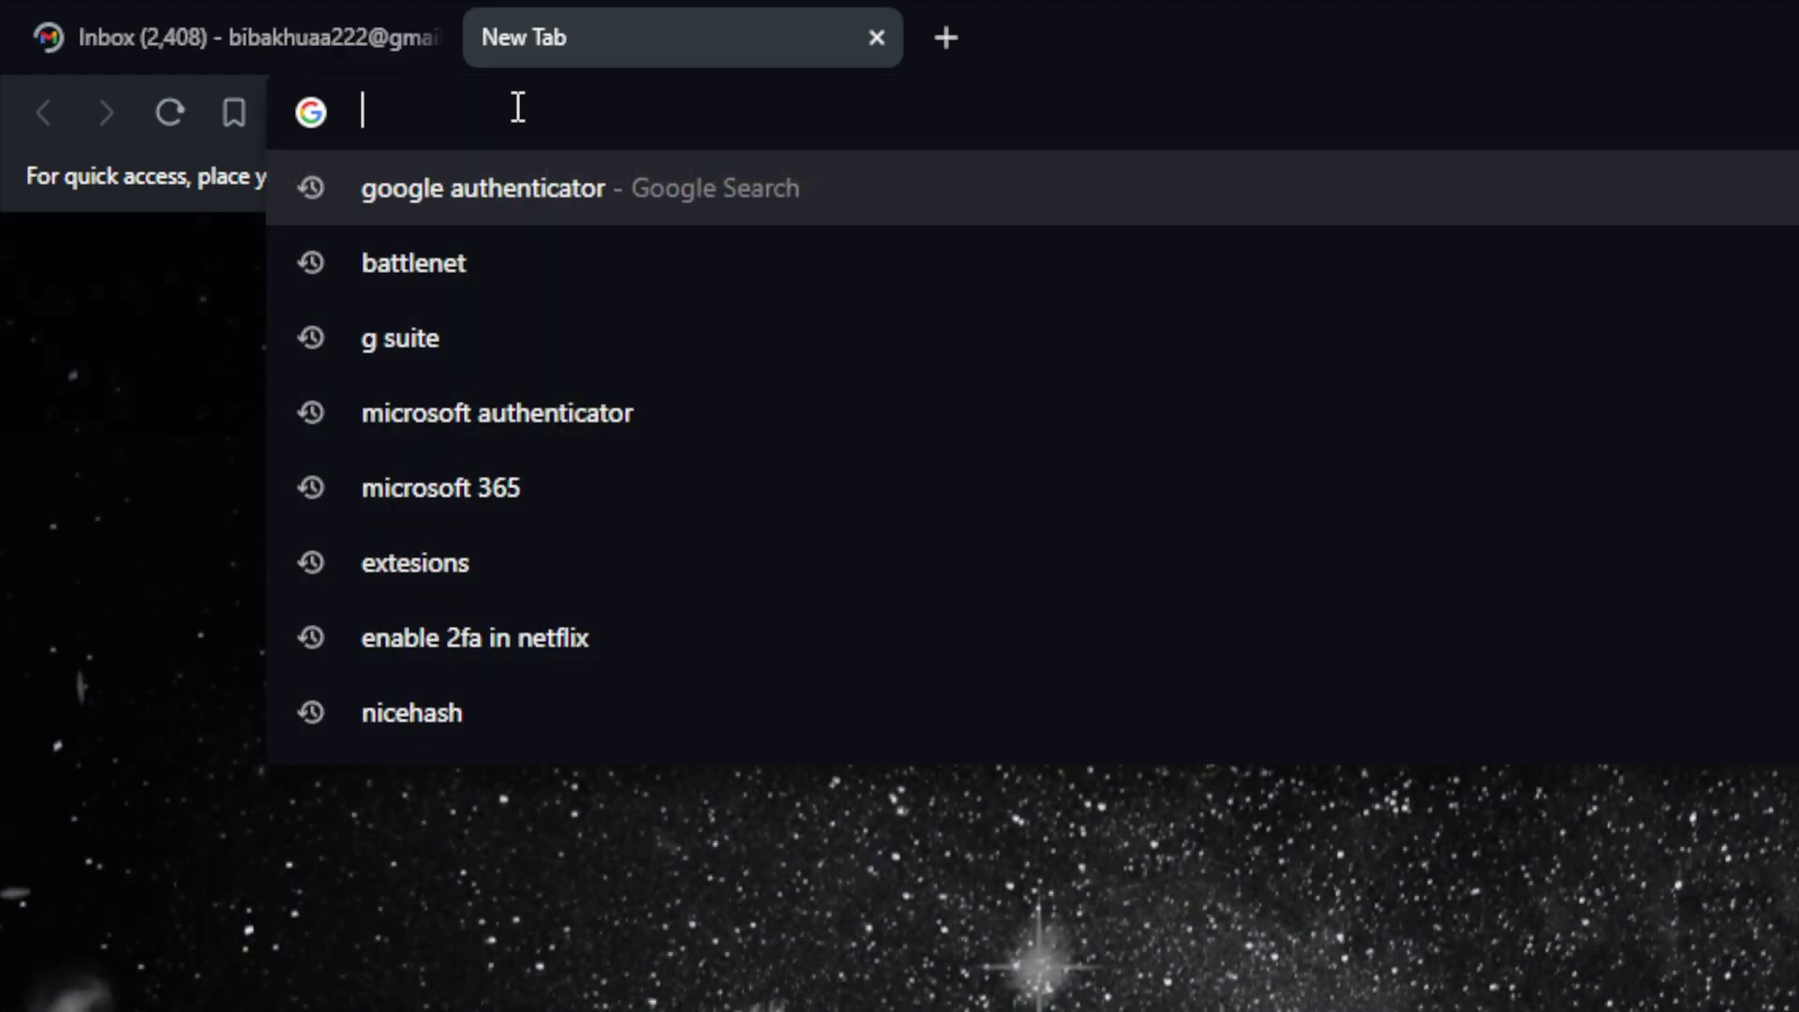
type("salesf")
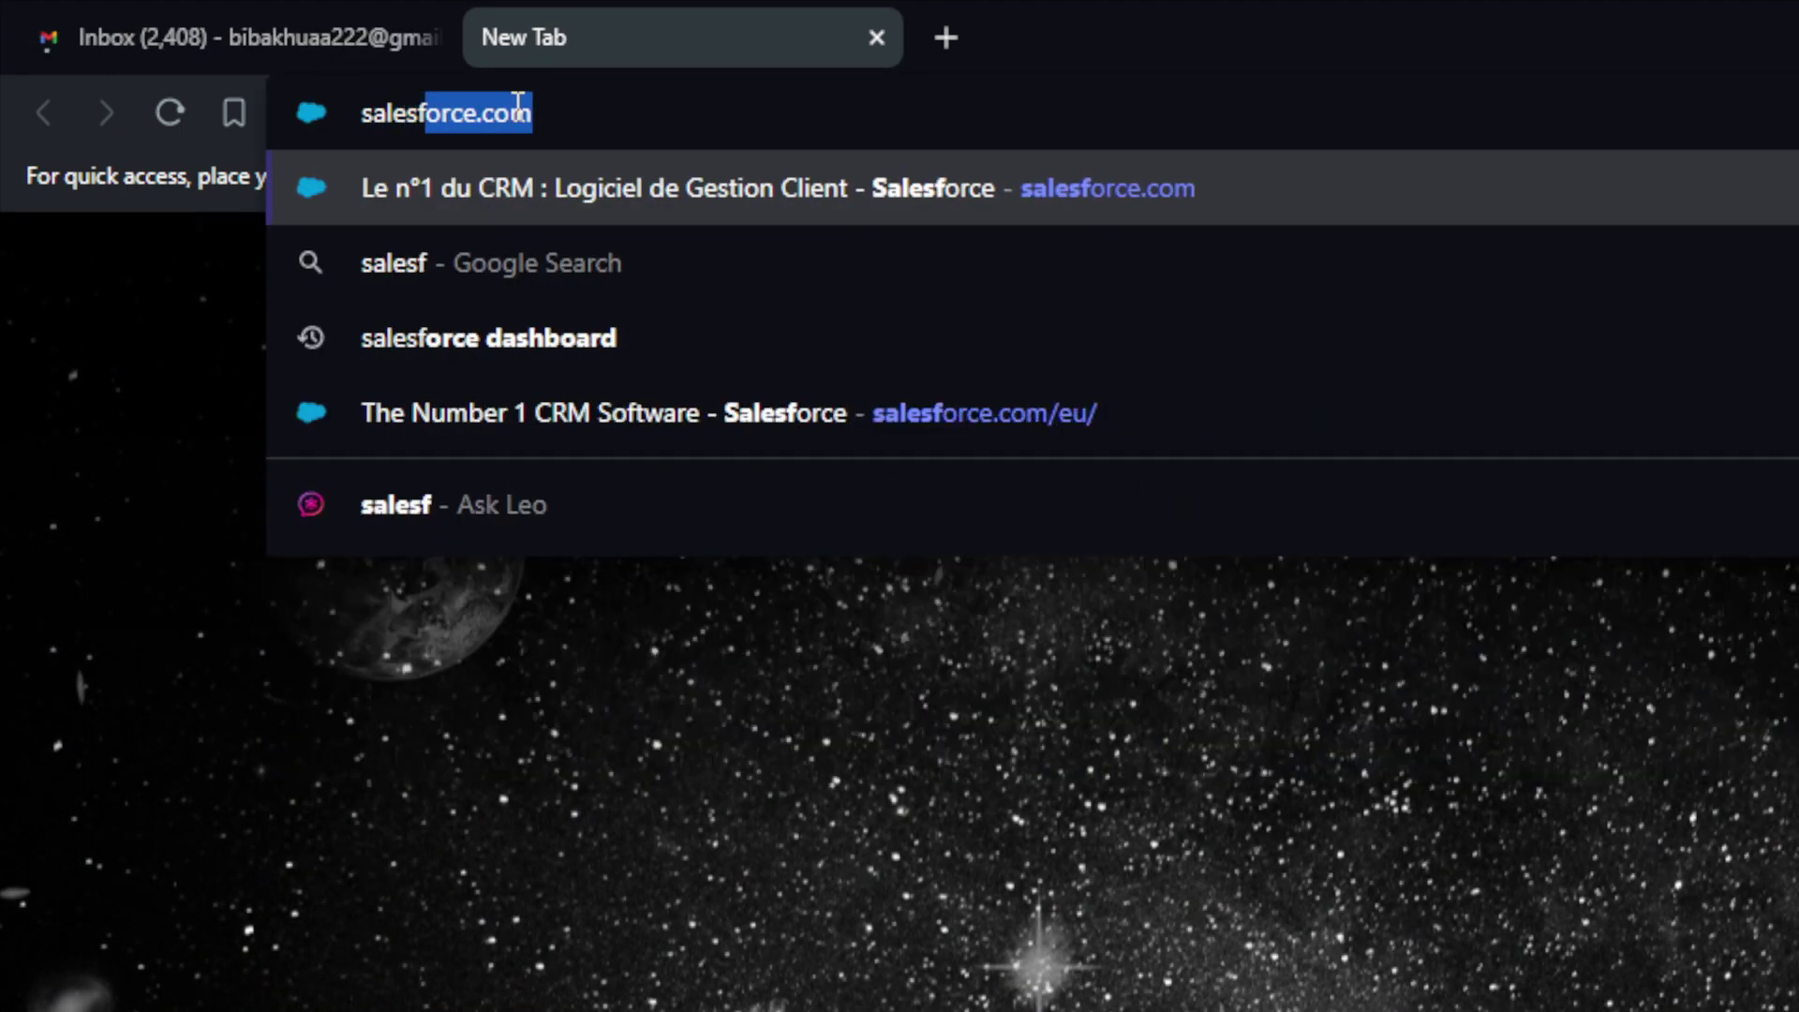
type("orce.com")
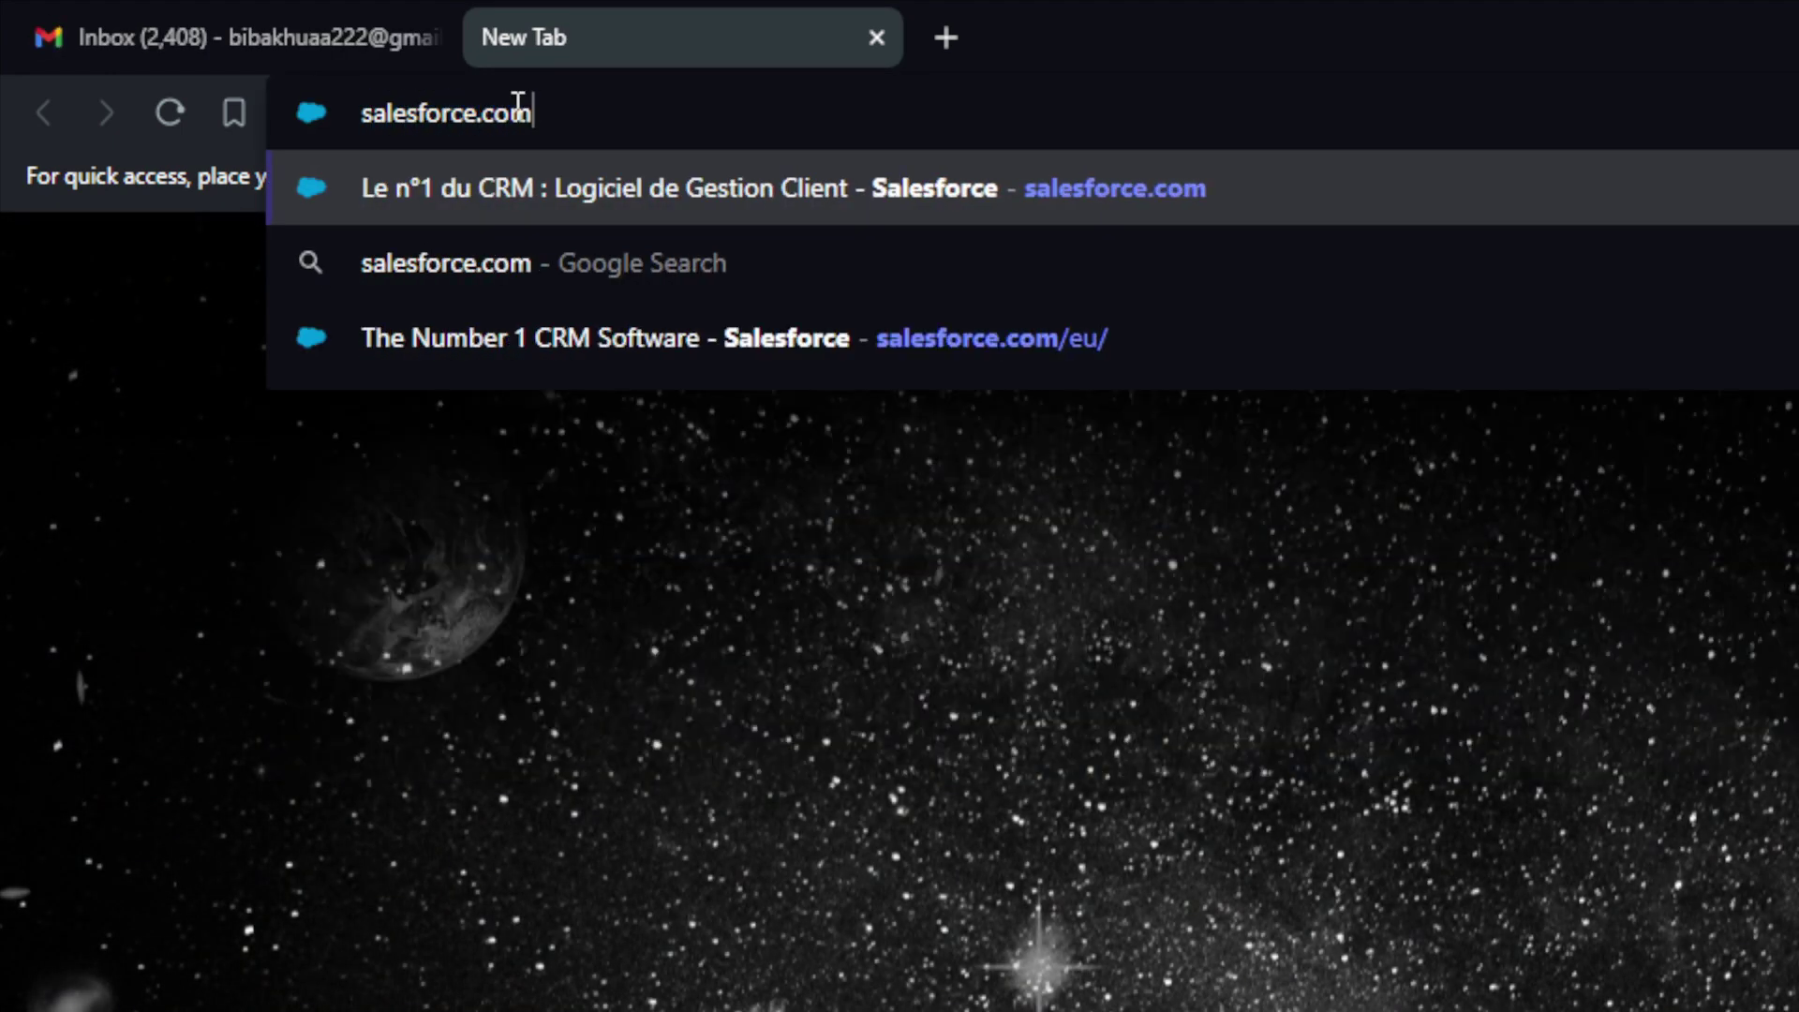
key("Return")
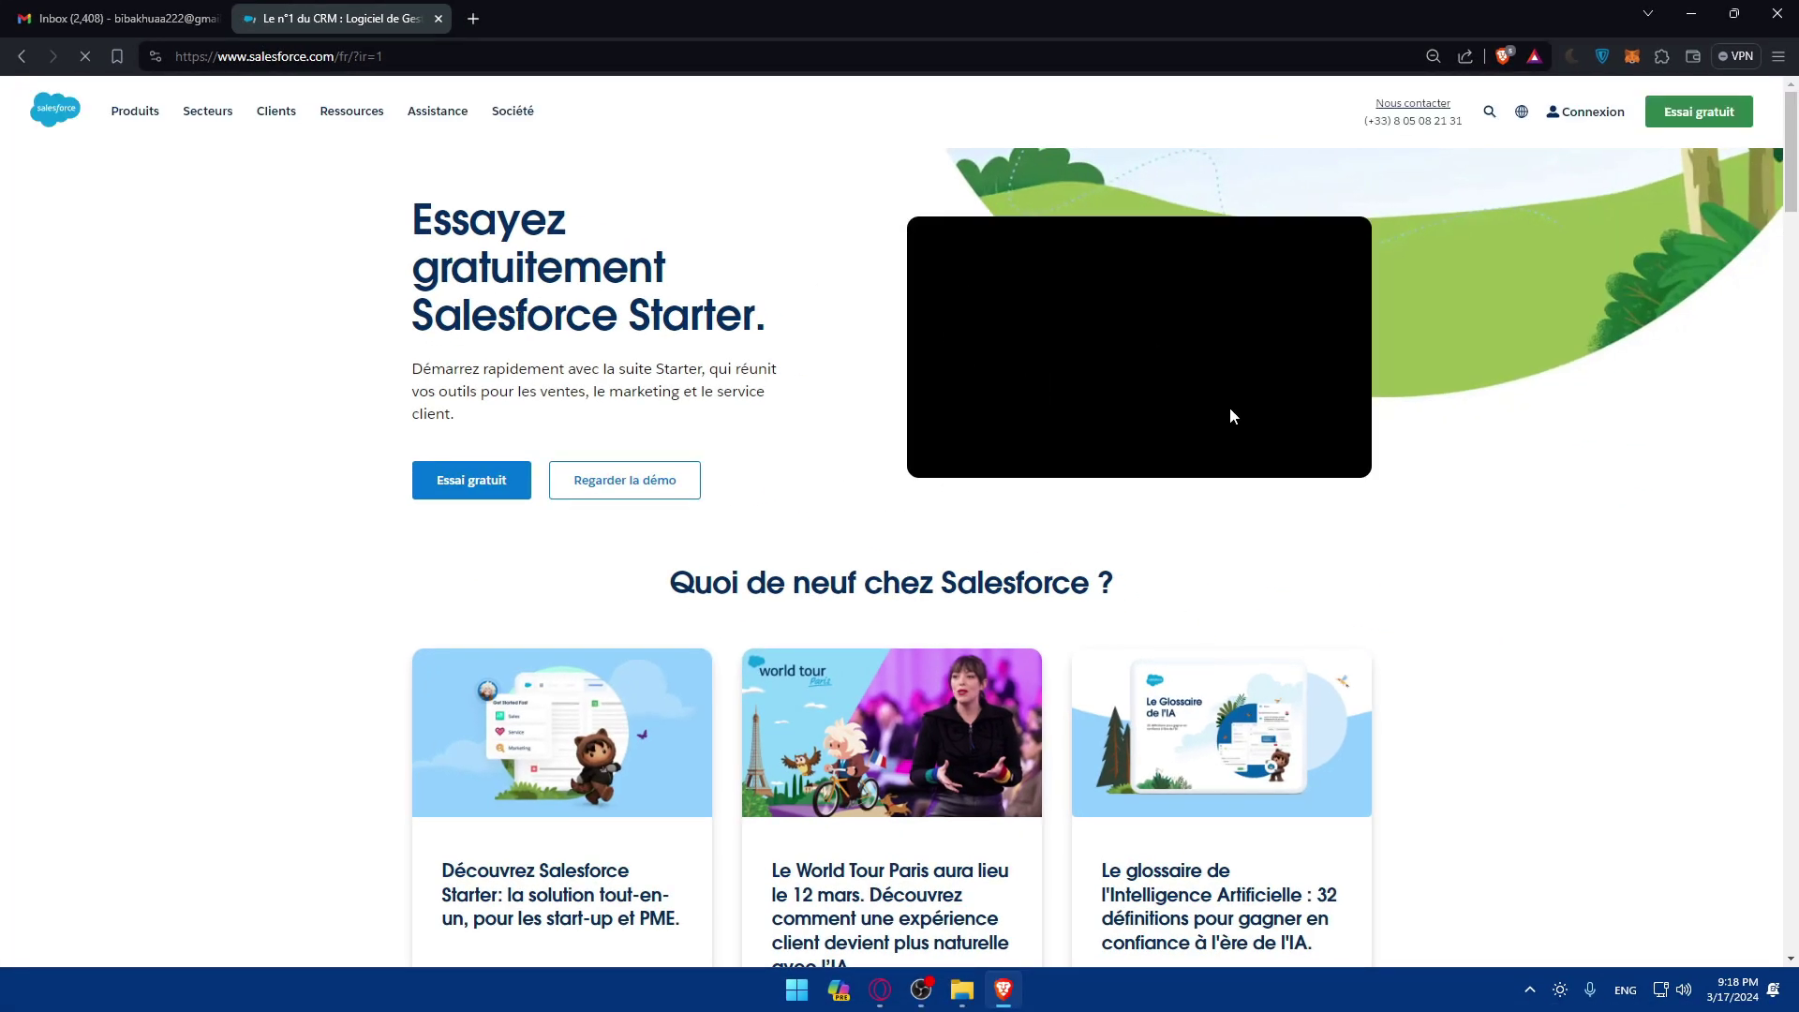
Step: Switch the Salesforce site from French to United States (English) using the footer region chooser
scroll(674, 319, "down", 15)
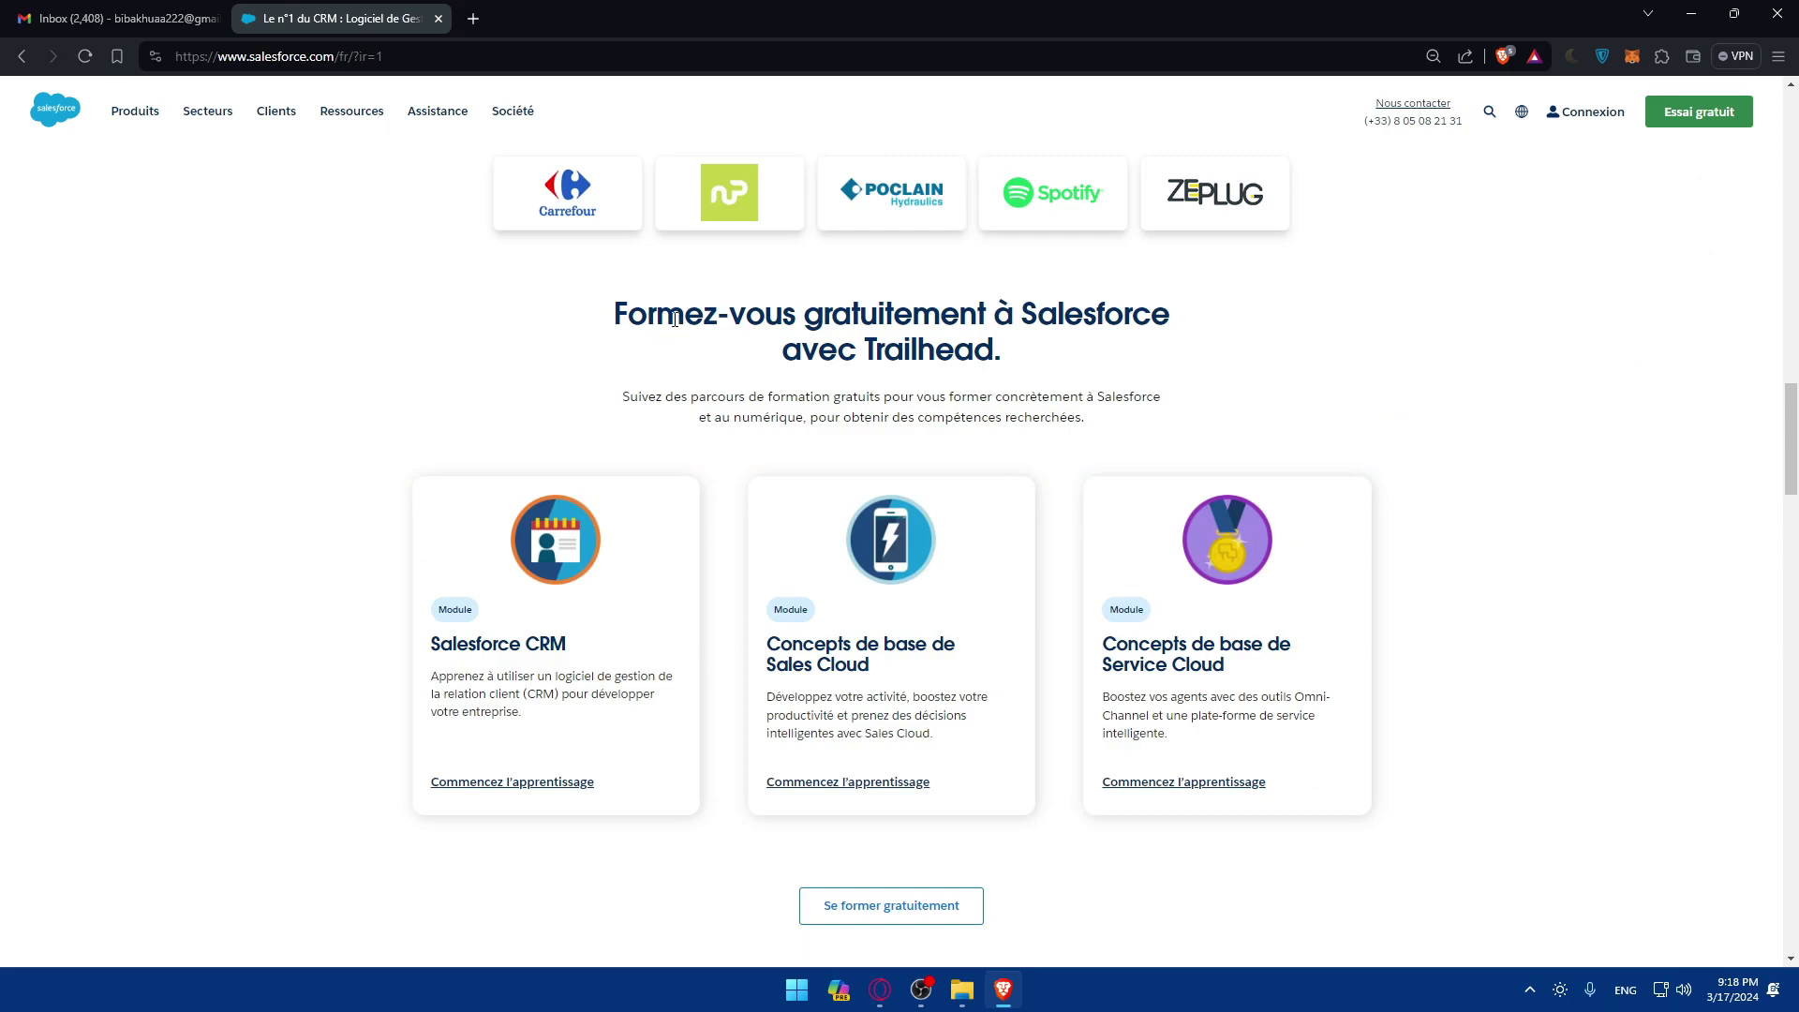
scroll(674, 320, "down", 20)
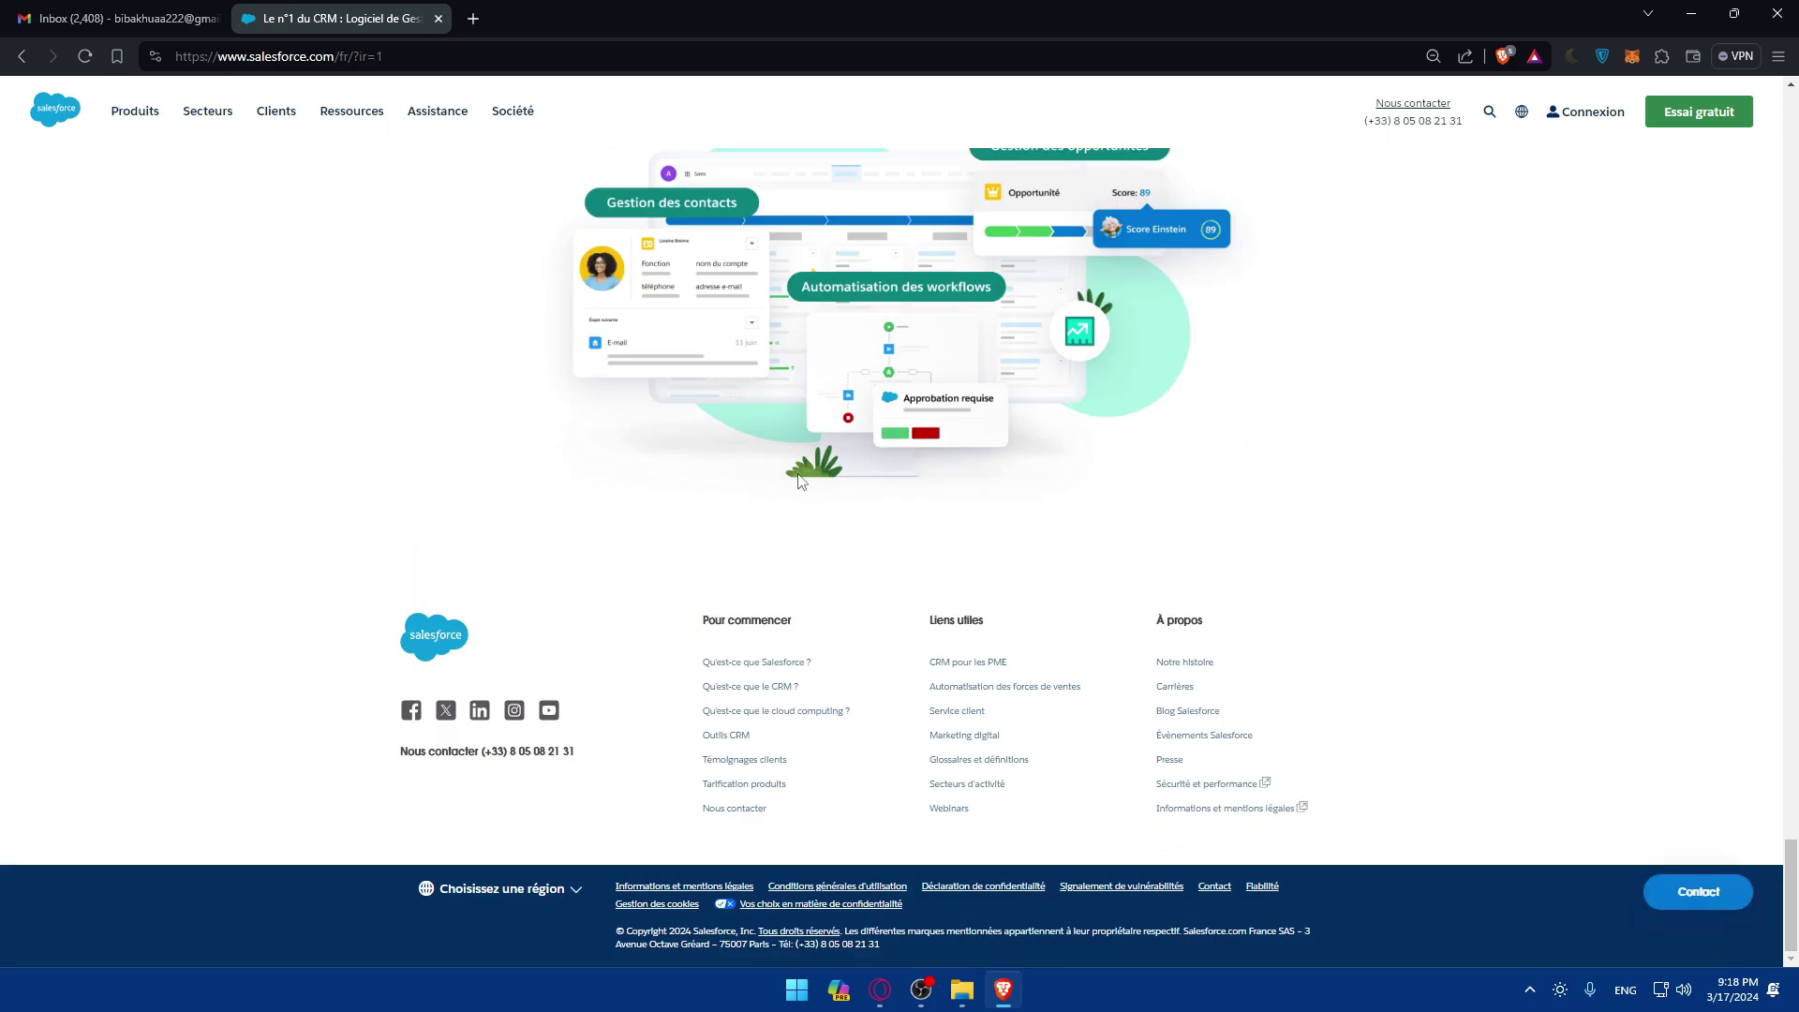
left_click(531, 895)
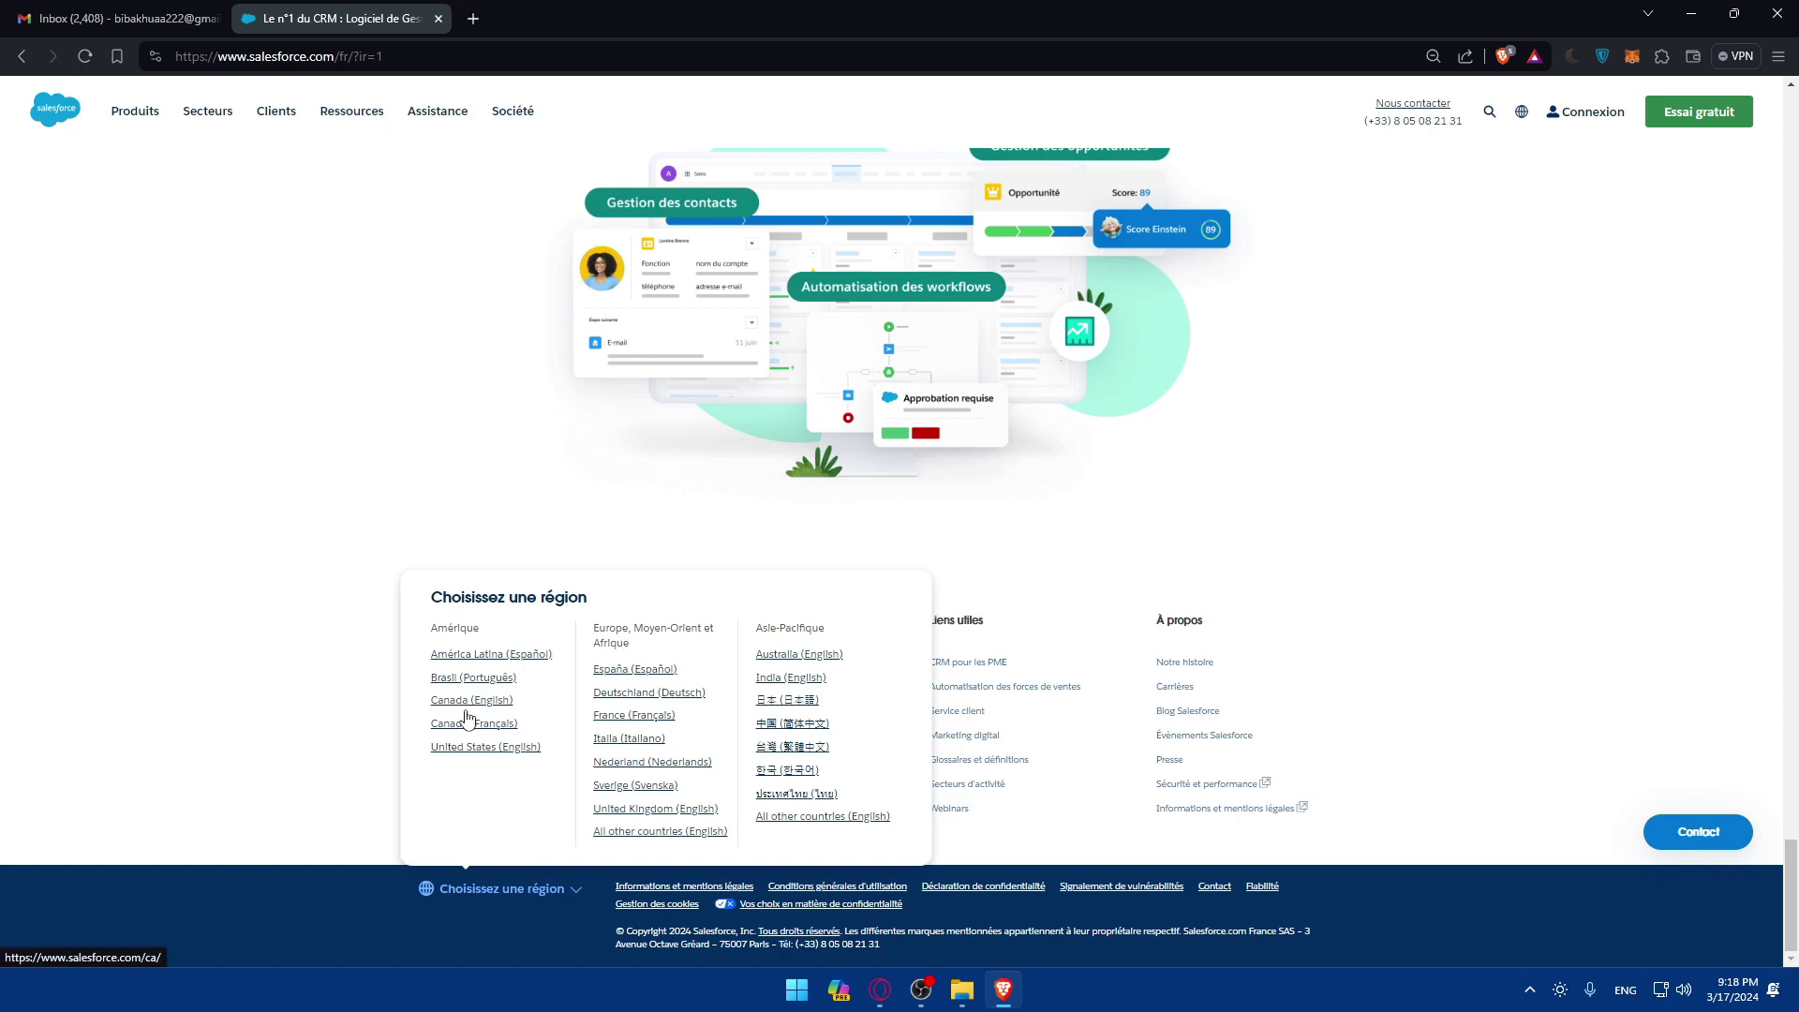
left_click(464, 747)
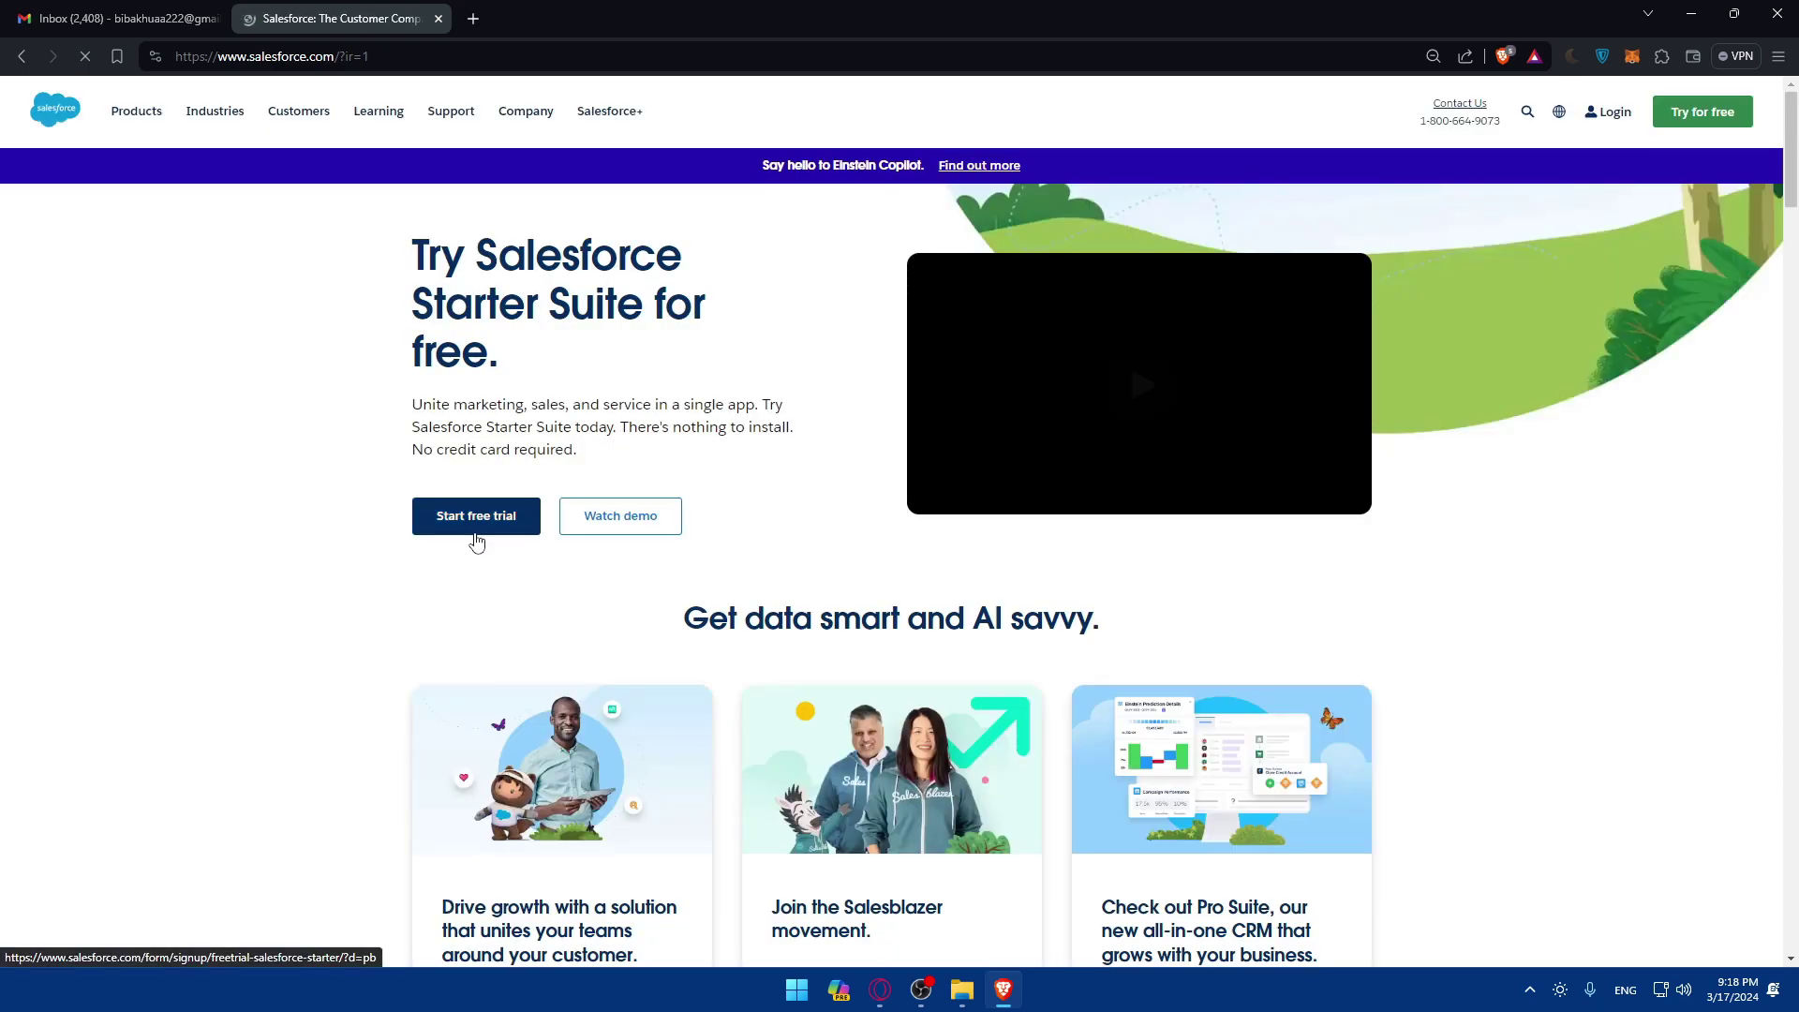
Step: Flip between the Gmail and Salesforce tabs, then load gmail.com in a private window
left_click(162, 9)
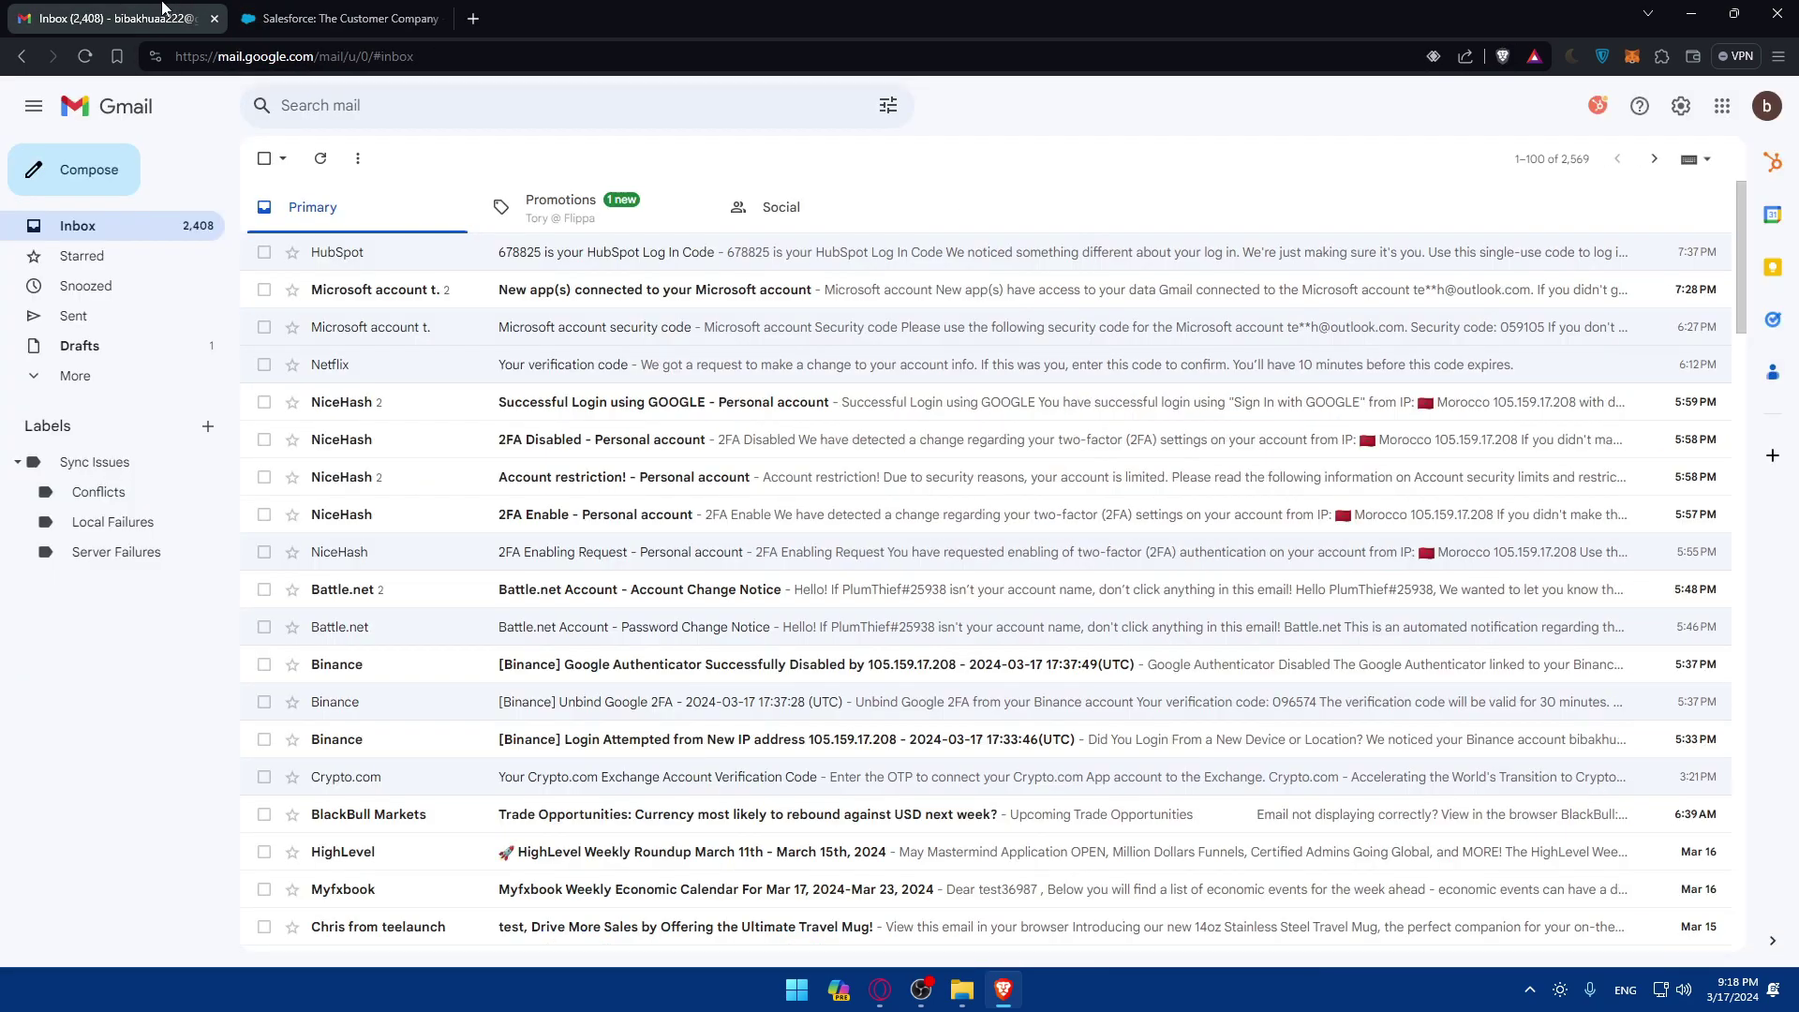
left_click(285, 15)
left_click(175, 11)
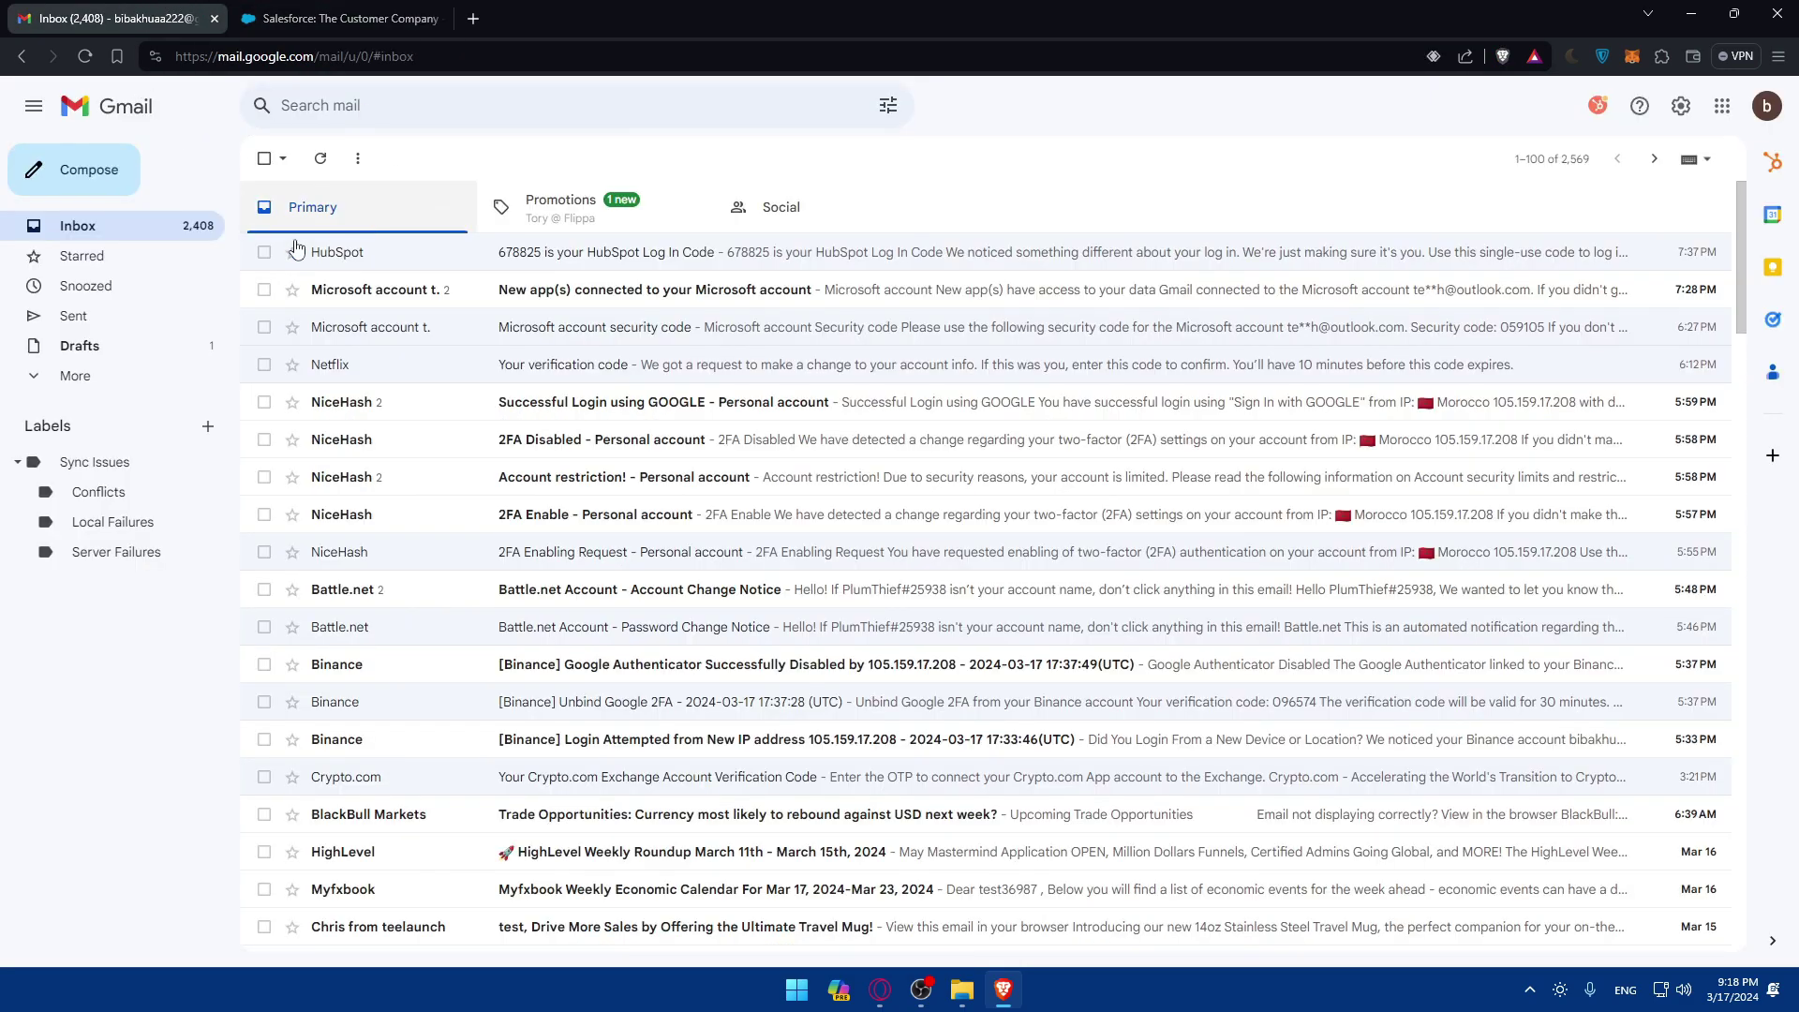
key("ctrl+shift+n")
type("gam")
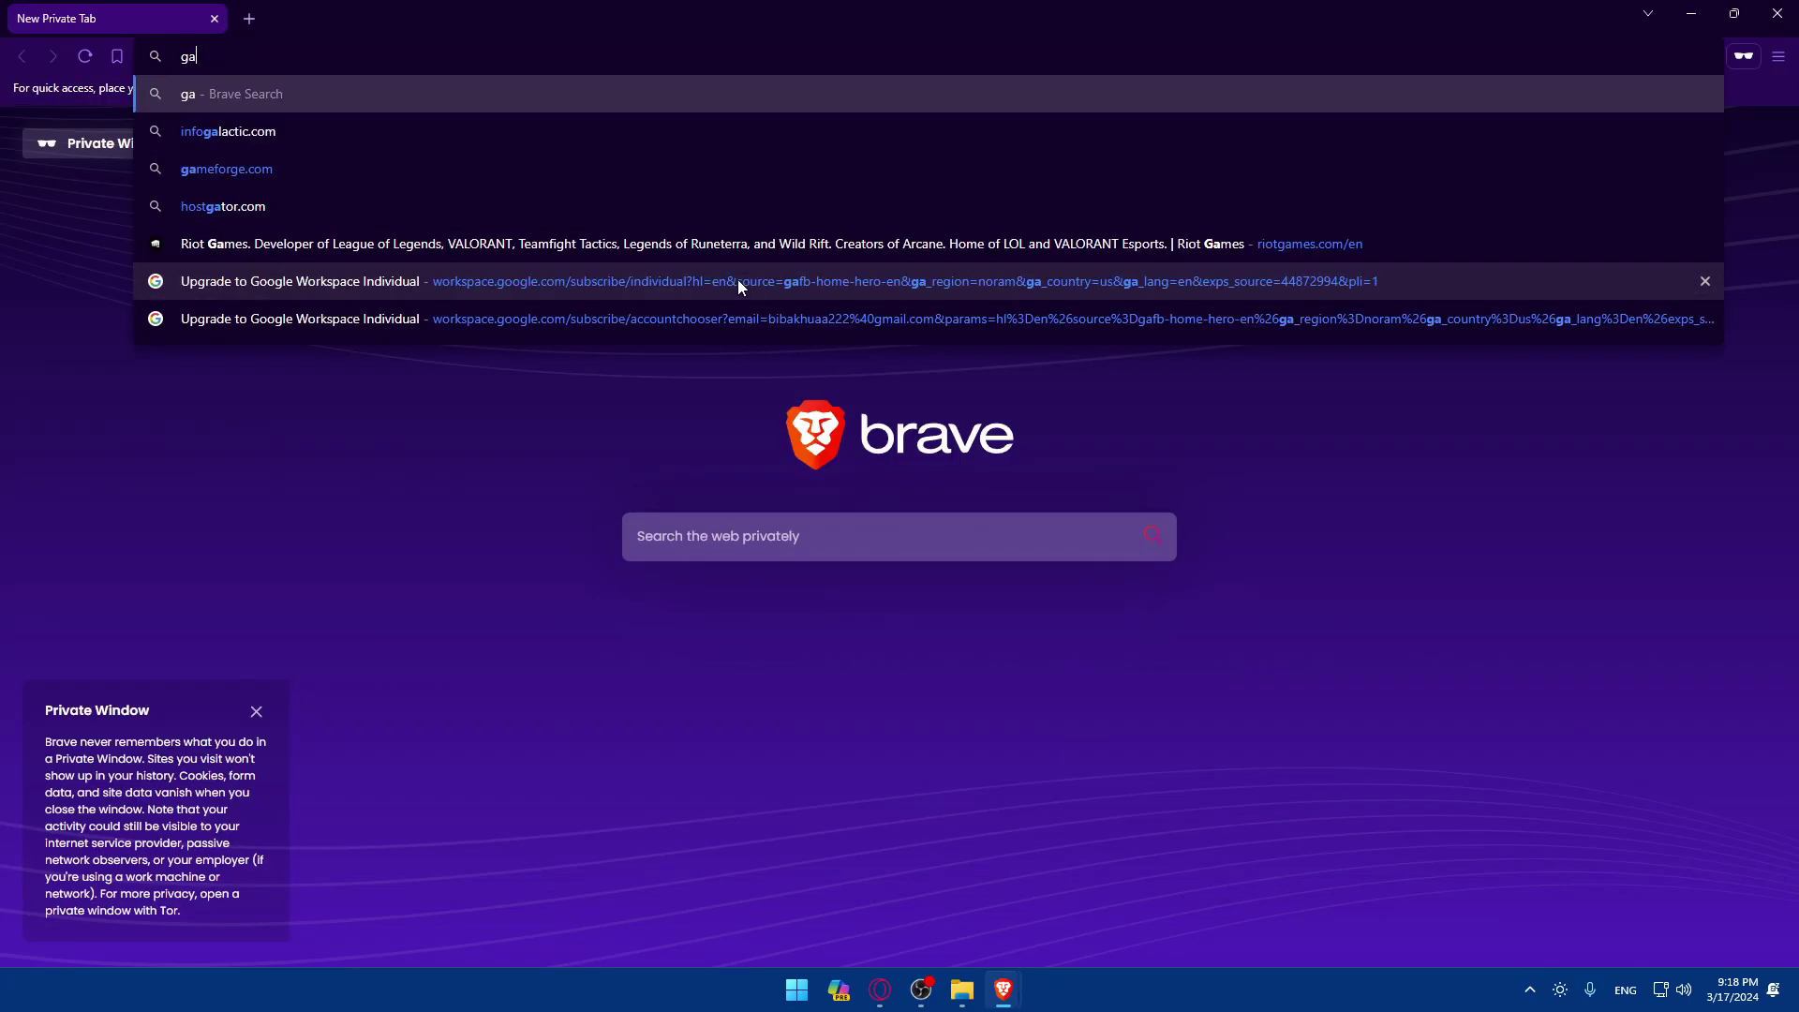
key("BackSpace")
key("BackSpace")
type("mail.com")
key("Return")
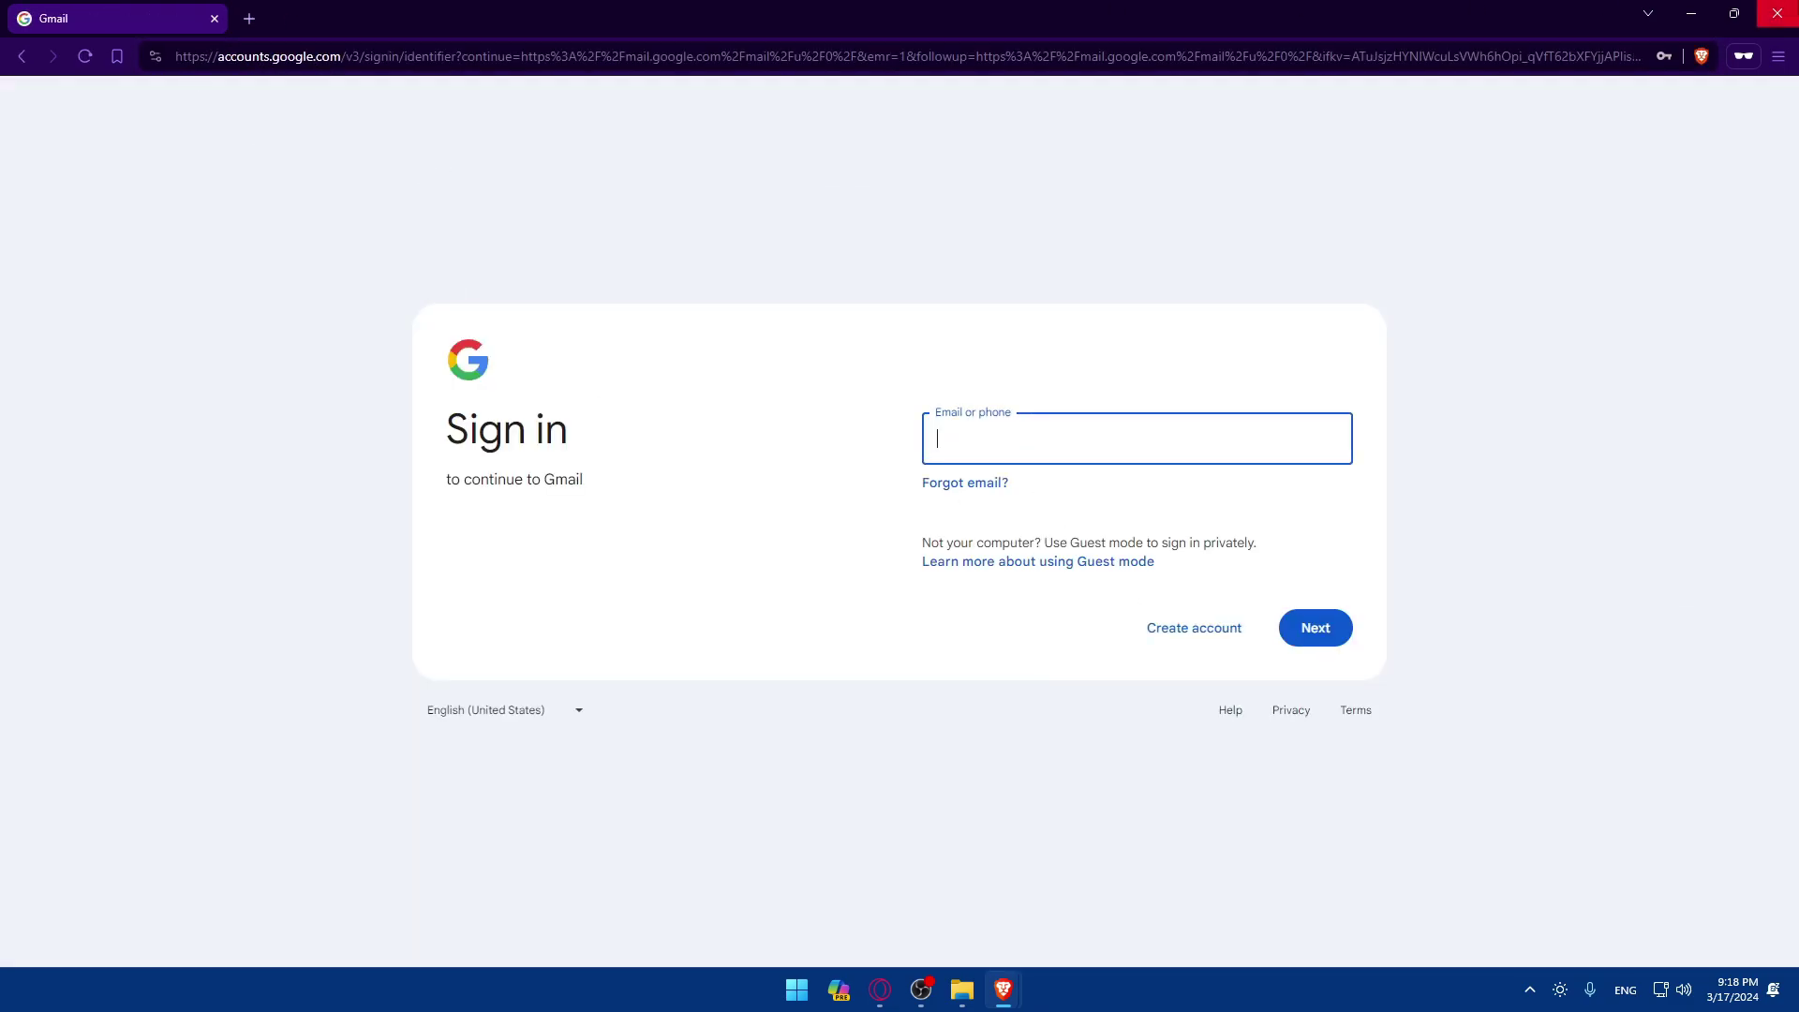
Step: Close the private window and bring up Salesforce's Login dropdown on the English homepage
left_click(1777, 13)
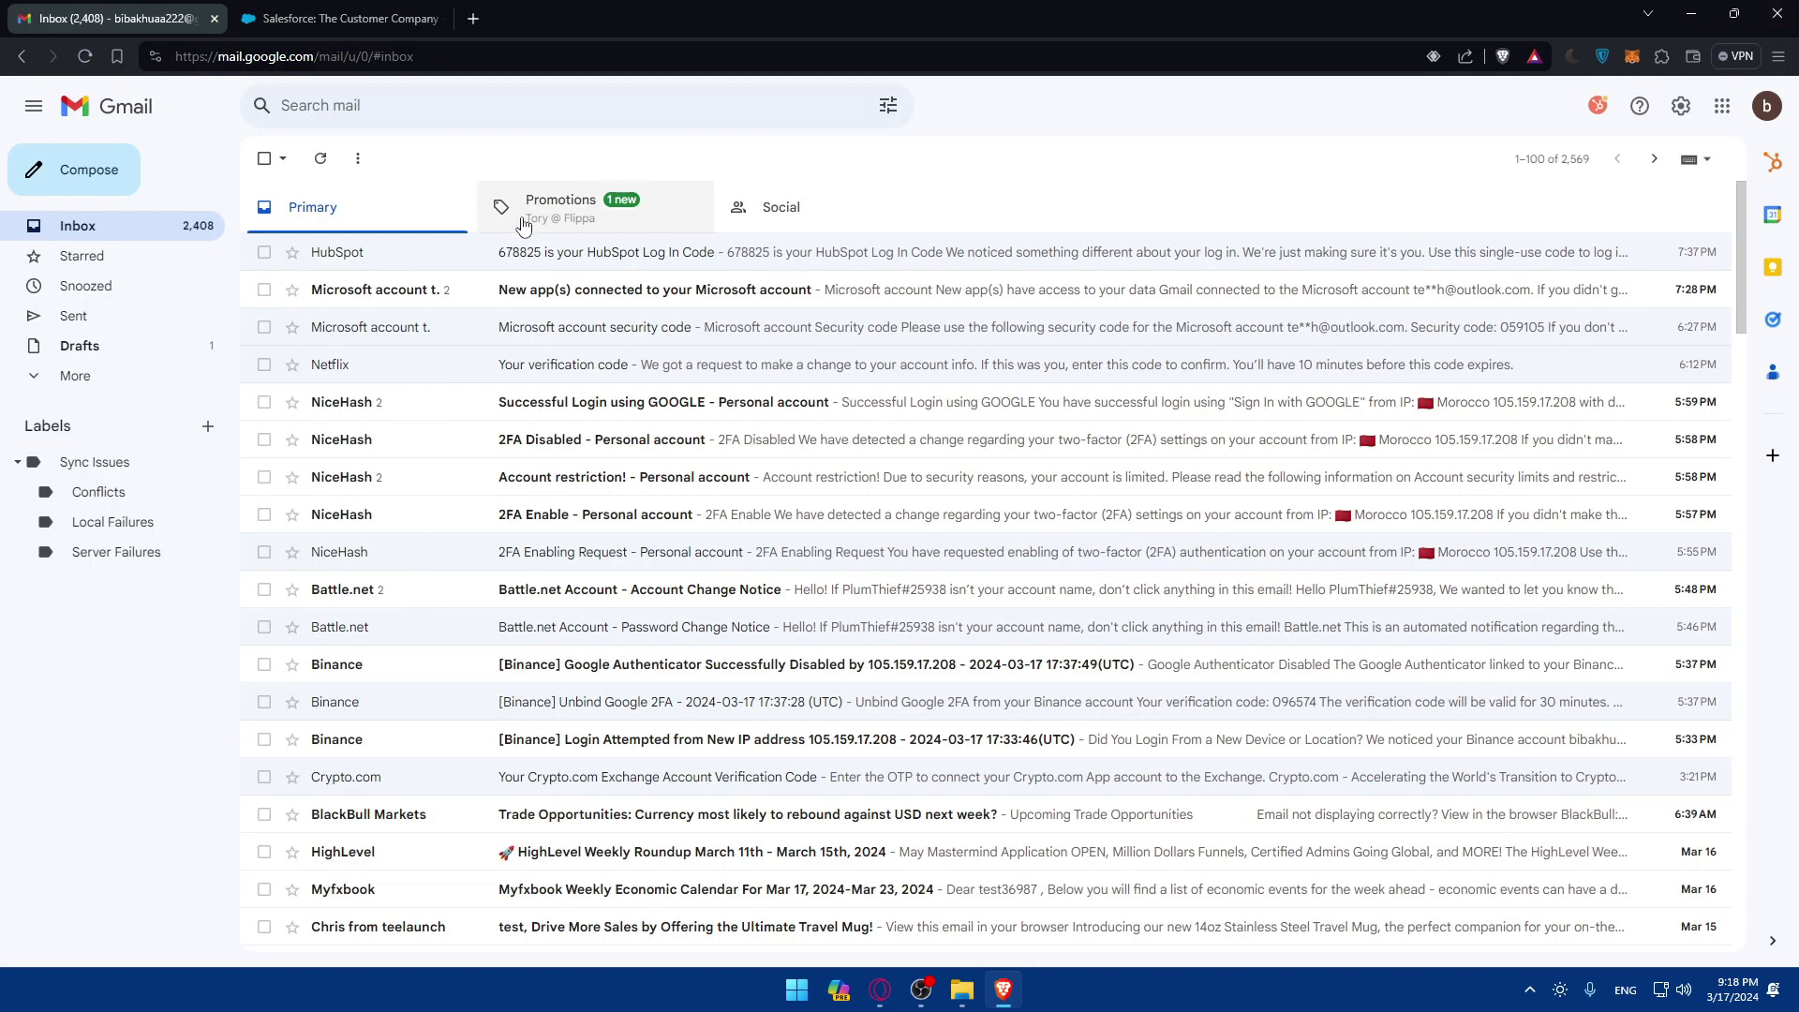
left_click(248, 13)
mouse_move(1624, 131)
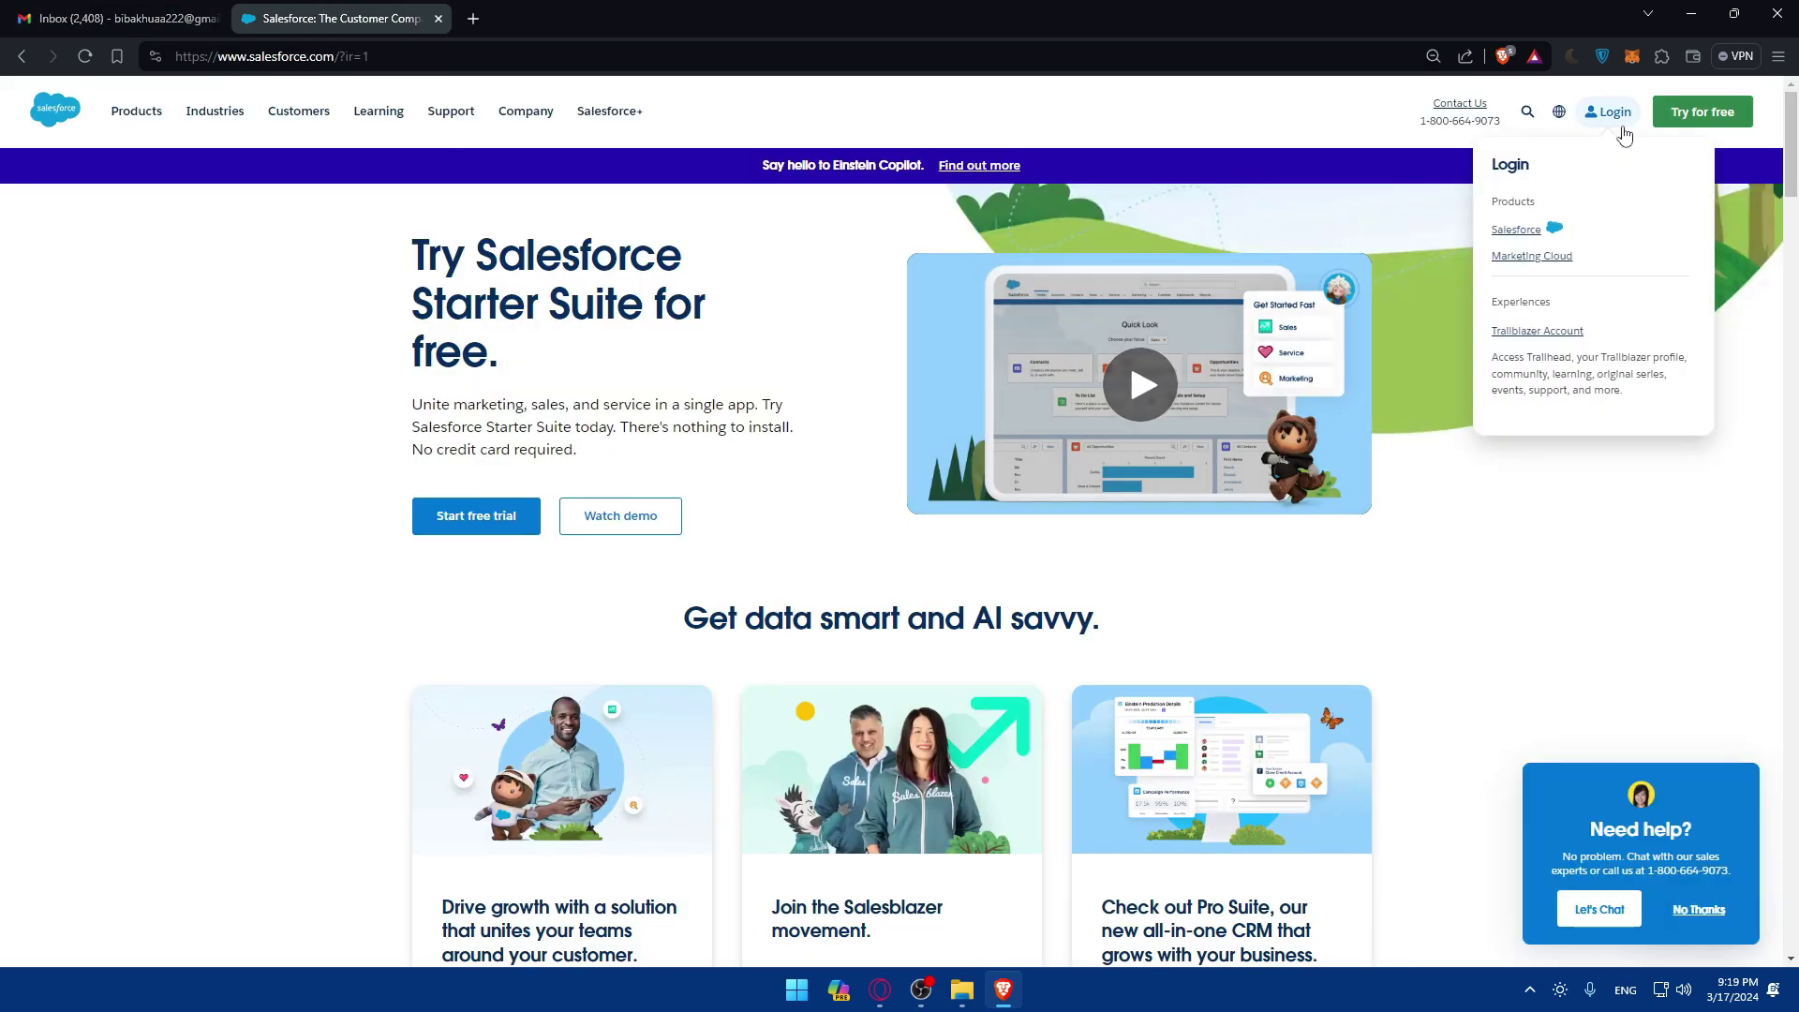
Step: Choose Salesforce under Login > Products to reach the login.salesforce.com page
left_click(1517, 231)
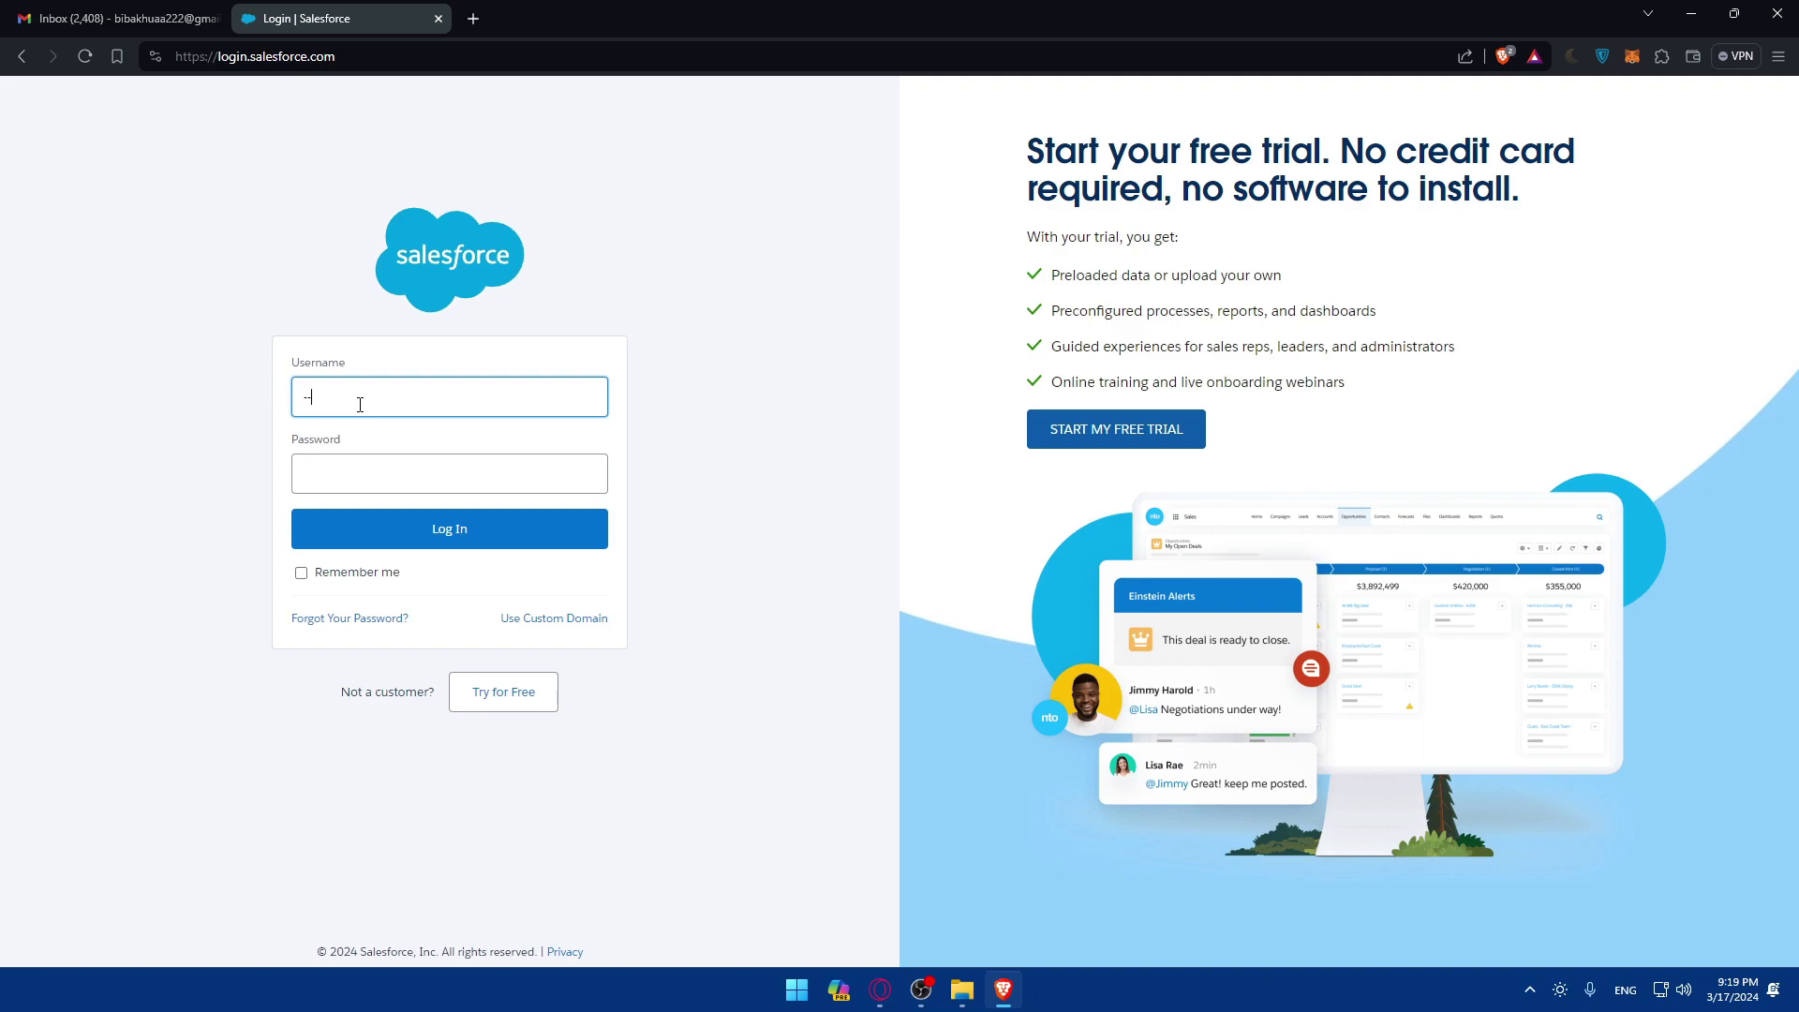
left_click(694, 301)
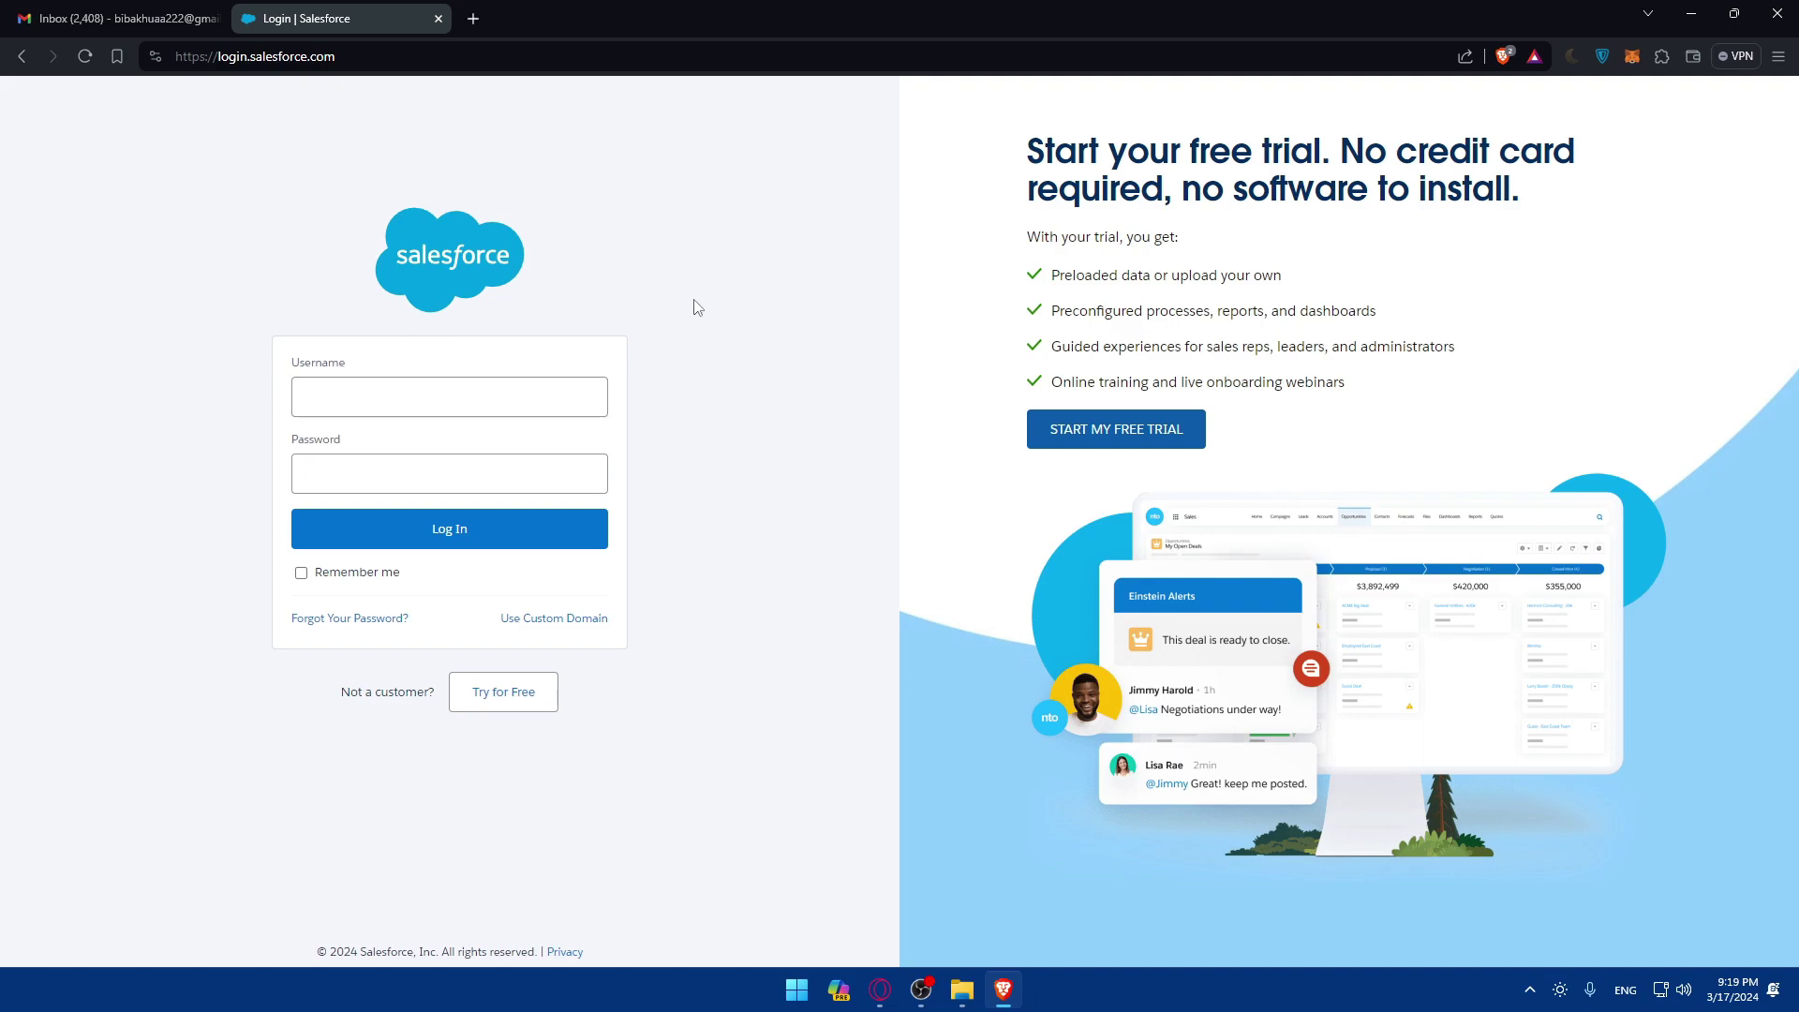
Step: Start the free trial and fill step 1 with first name 'test', last name and job title
left_click(1084, 425)
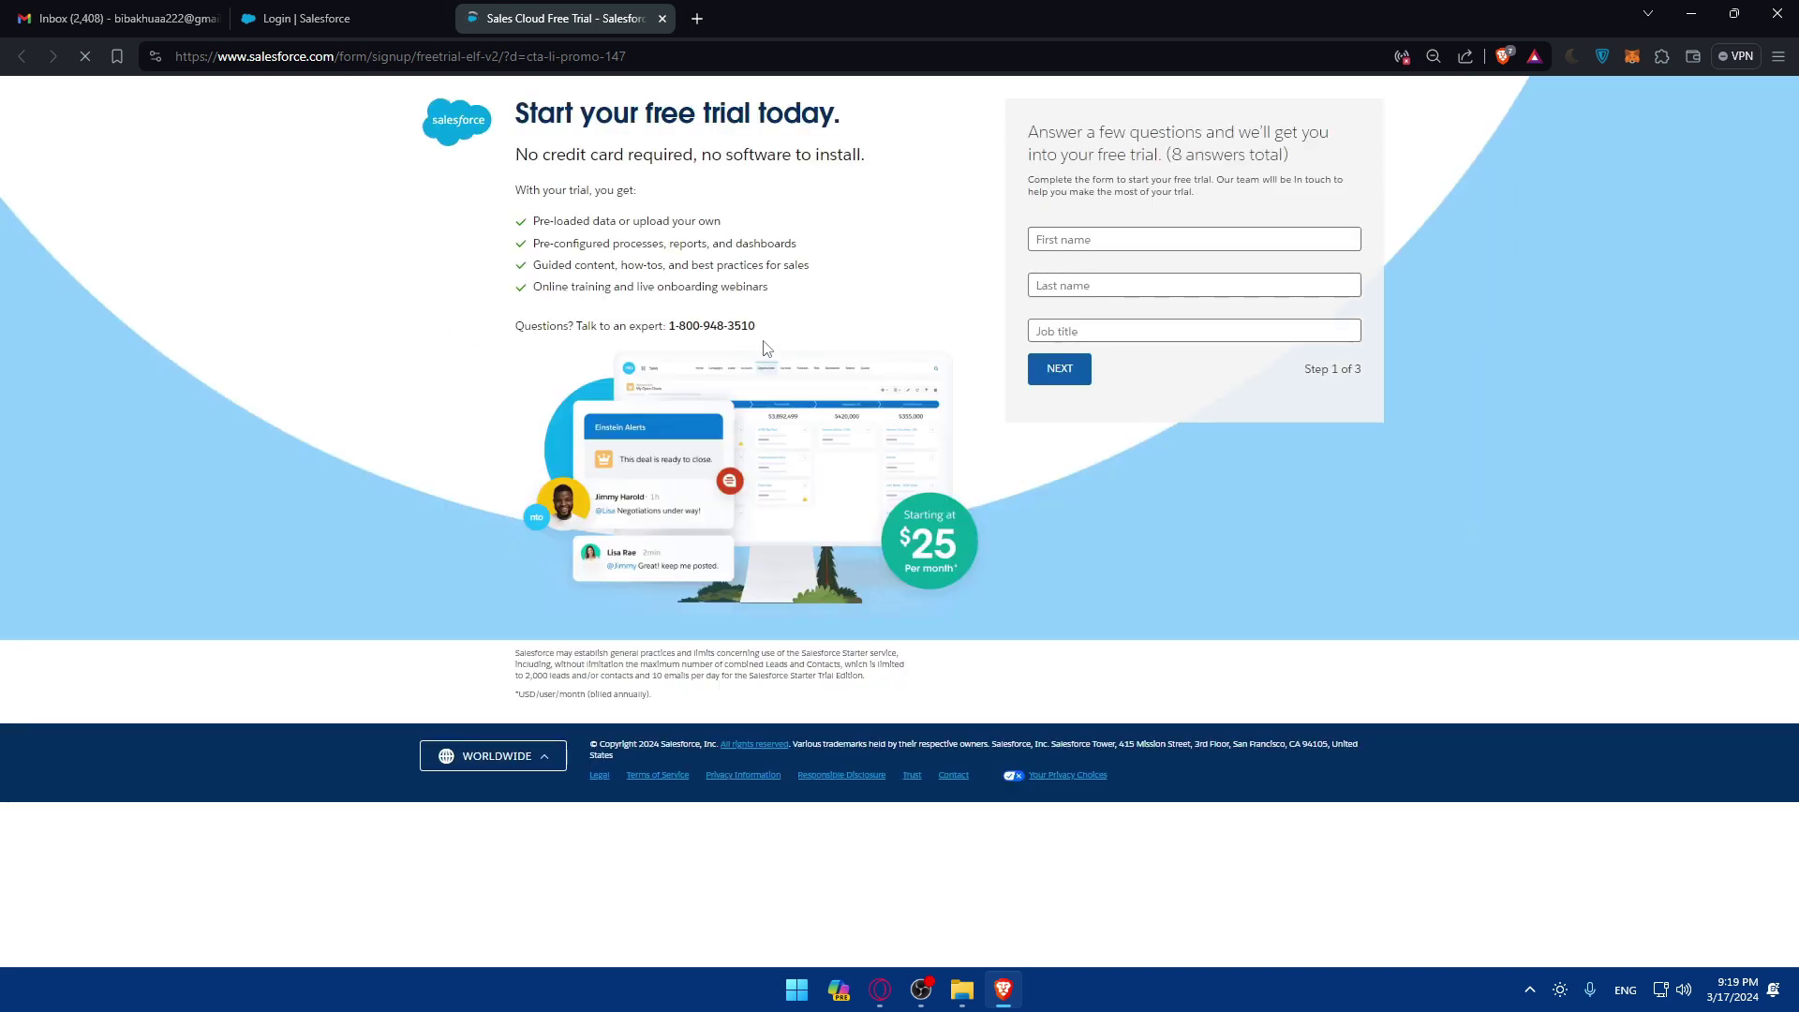
left_click(1085, 242)
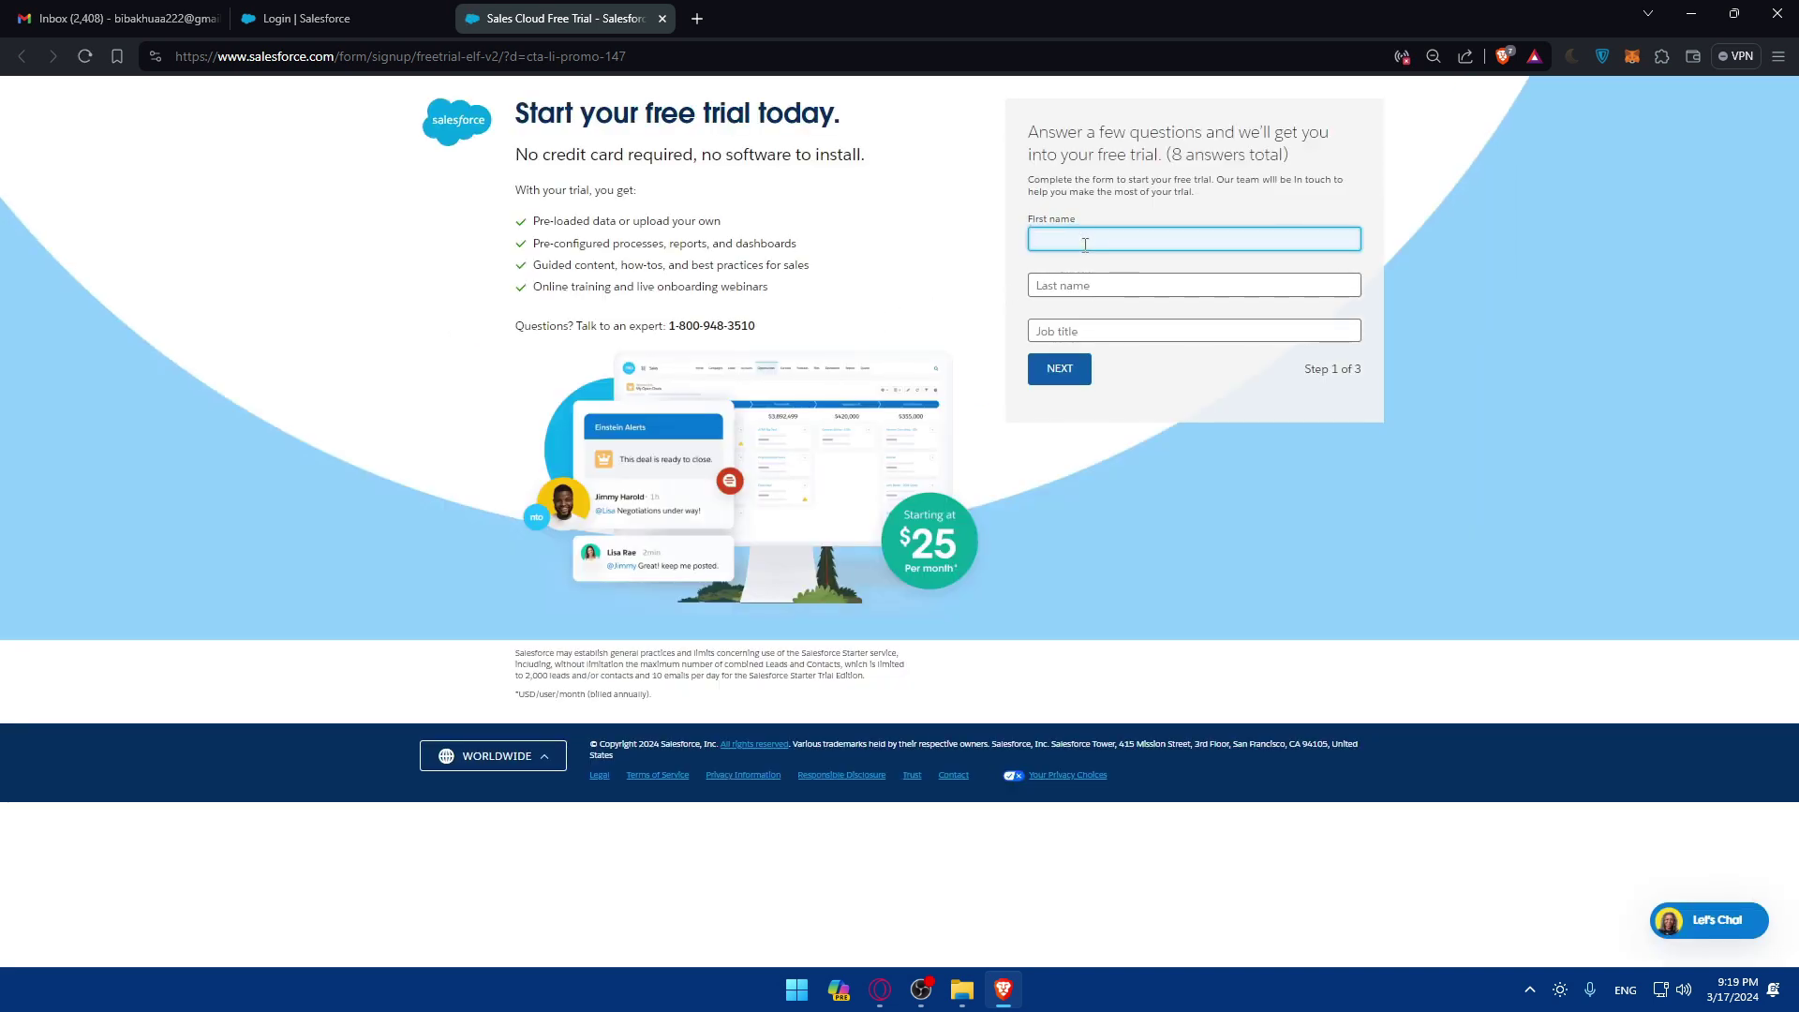
type("test")
left_click(1068, 277)
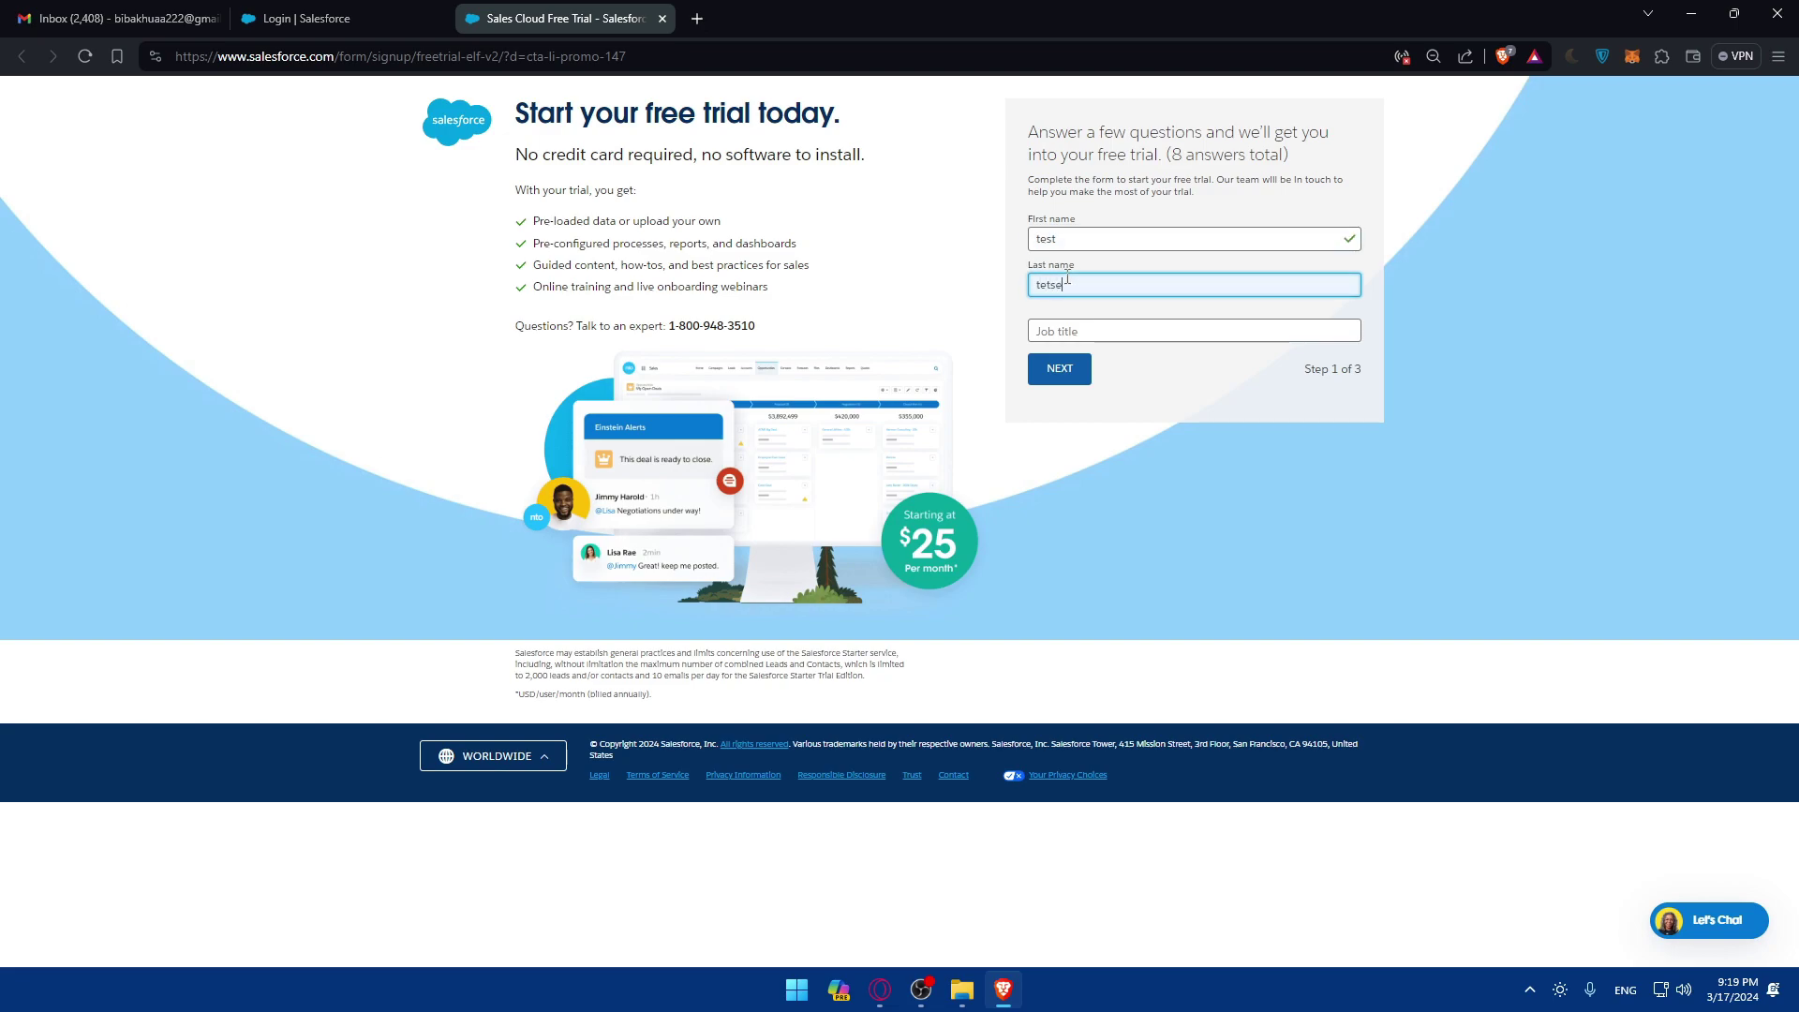
left_click(1092, 329)
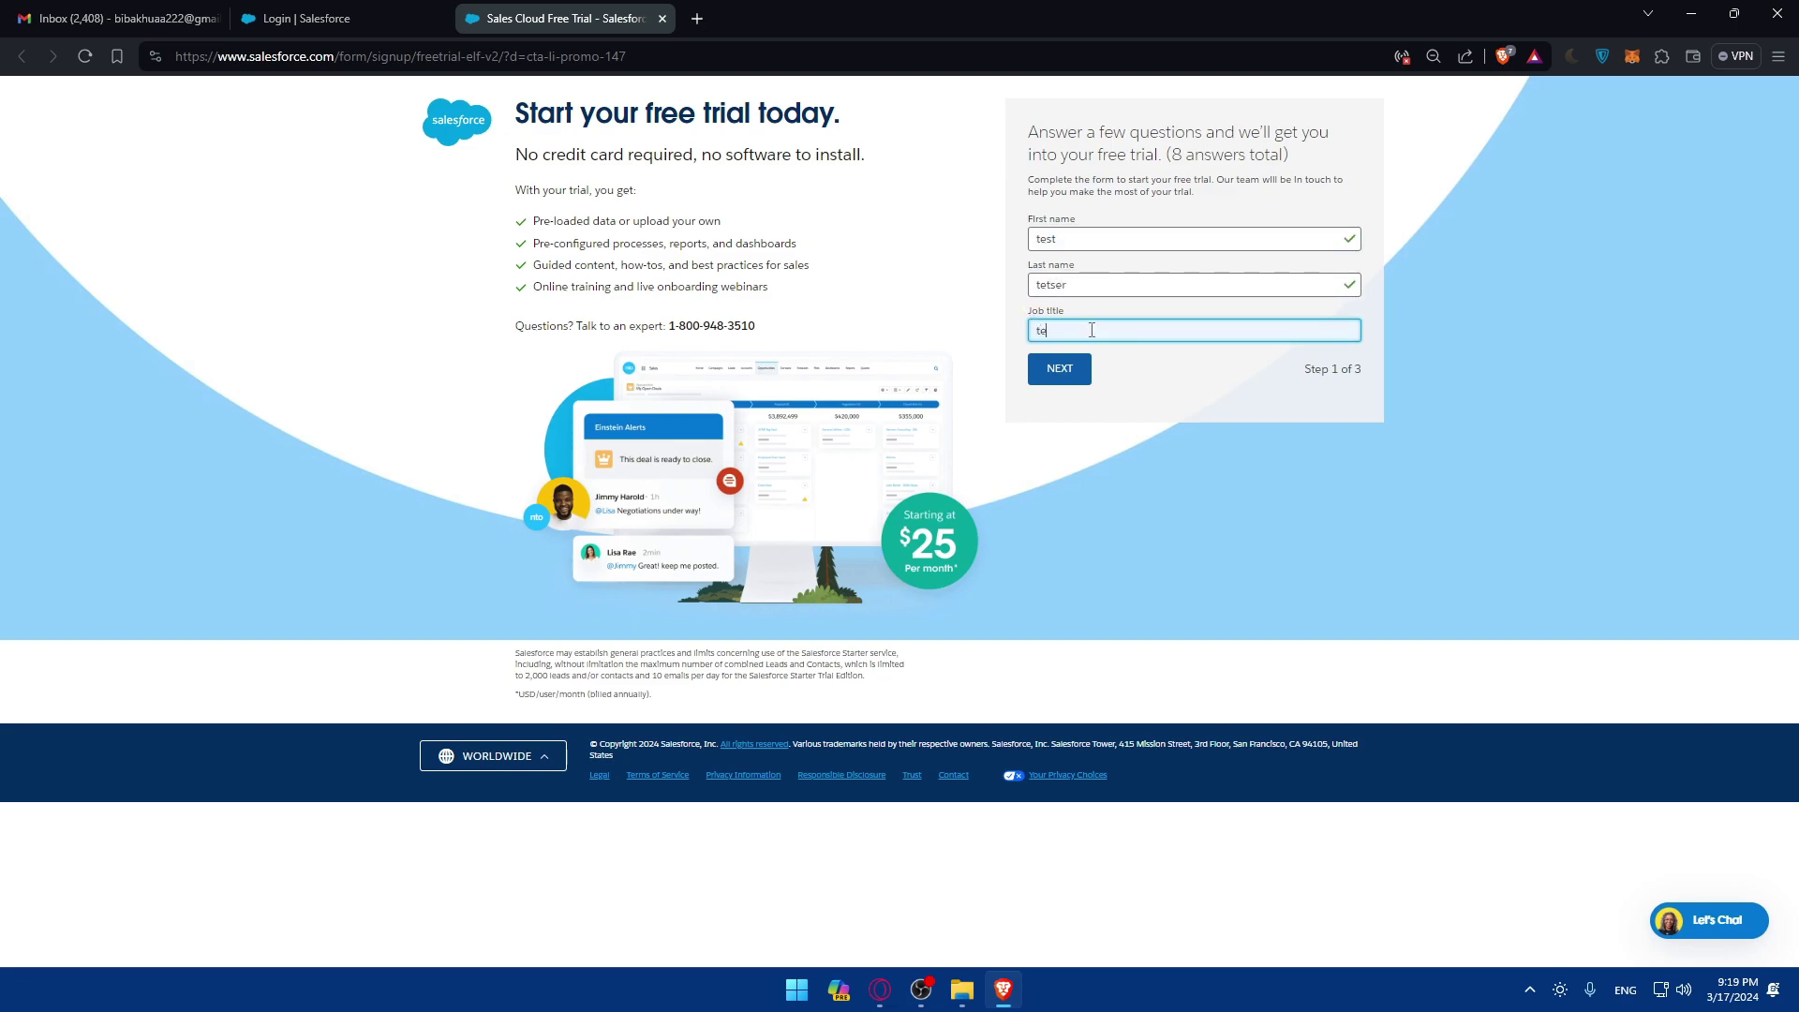
left_click(1053, 378)
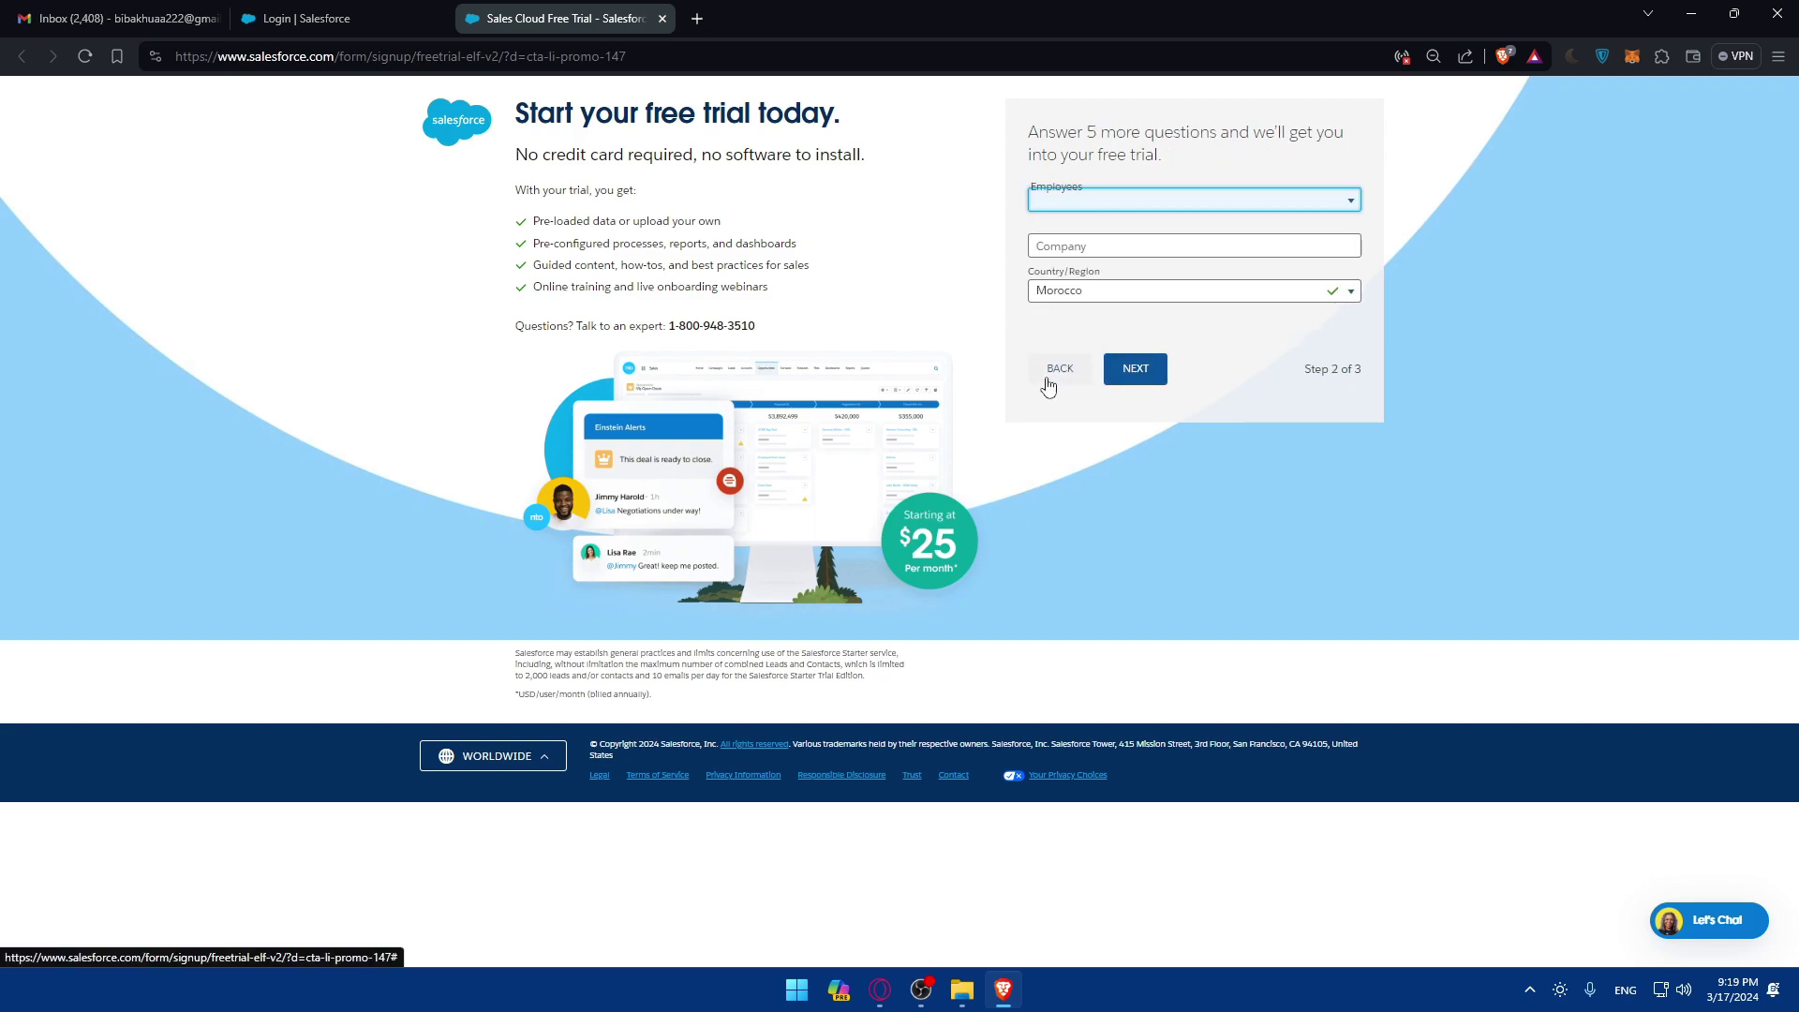
Step: Set 1 - 20 employees and company name 'test' on step 2 of the form
left_click(1069, 207)
left_click(1080, 230)
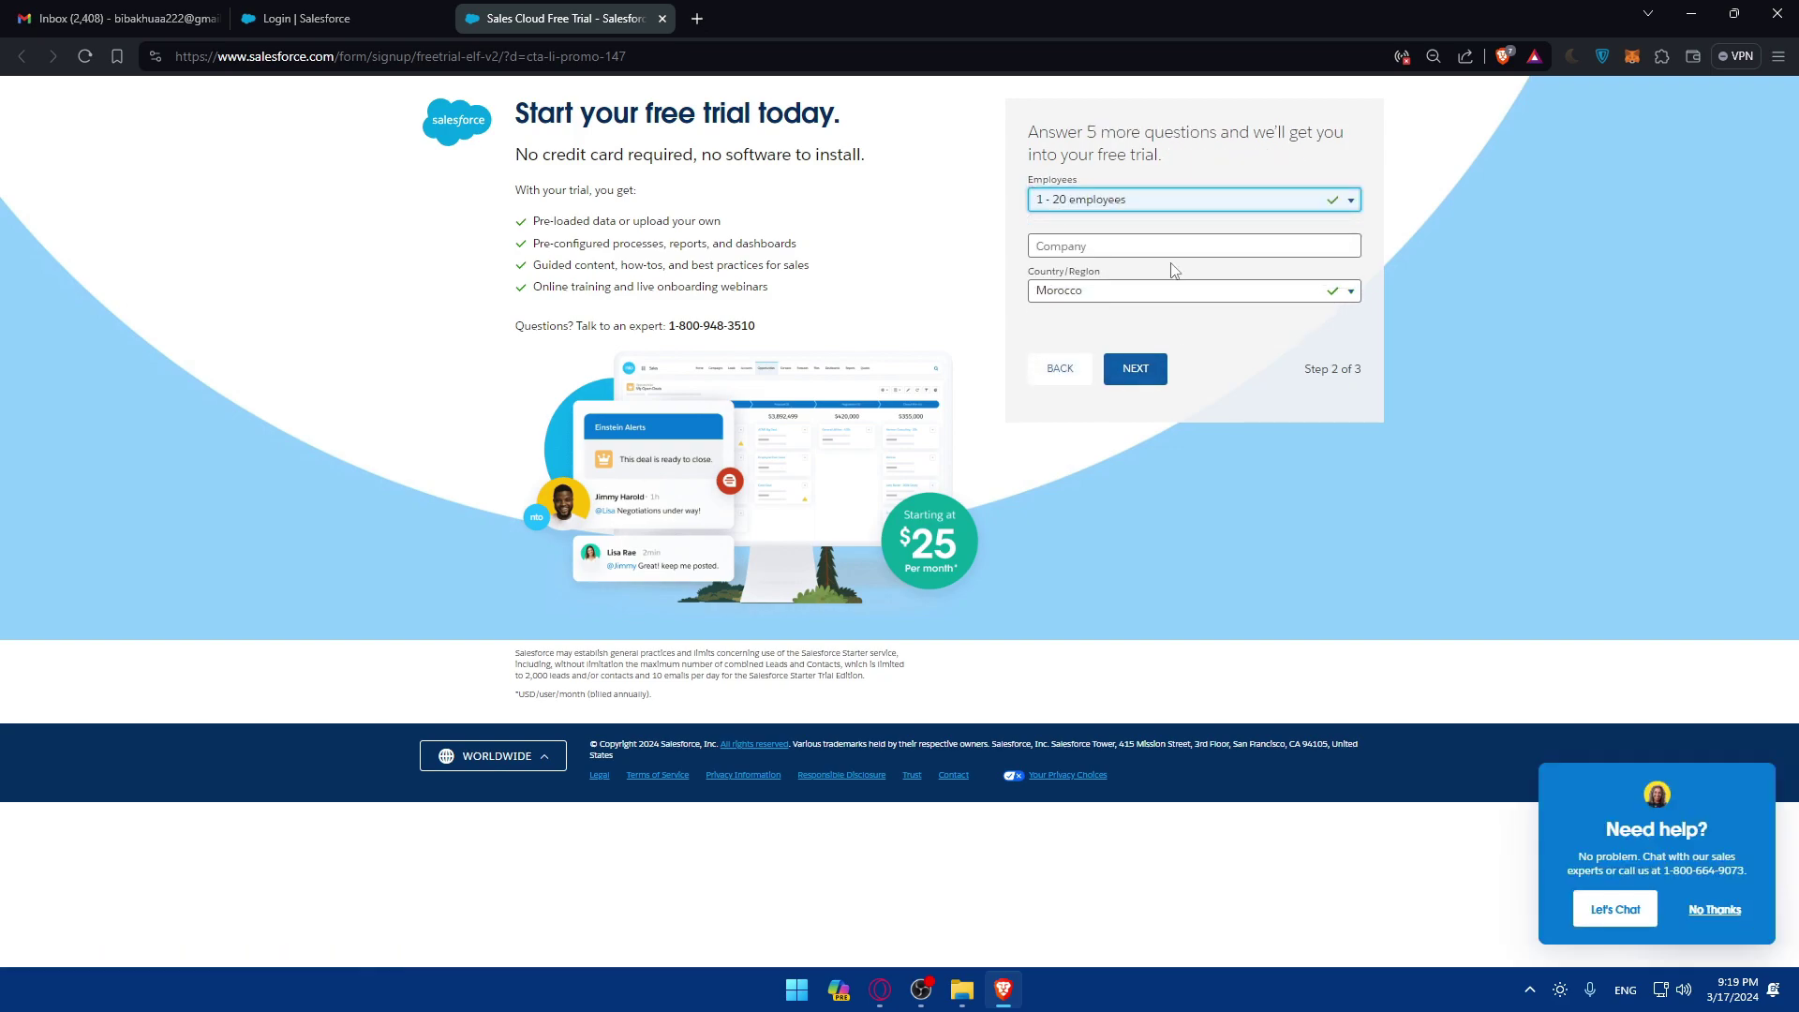
left_click(1105, 244)
left_click(1129, 285)
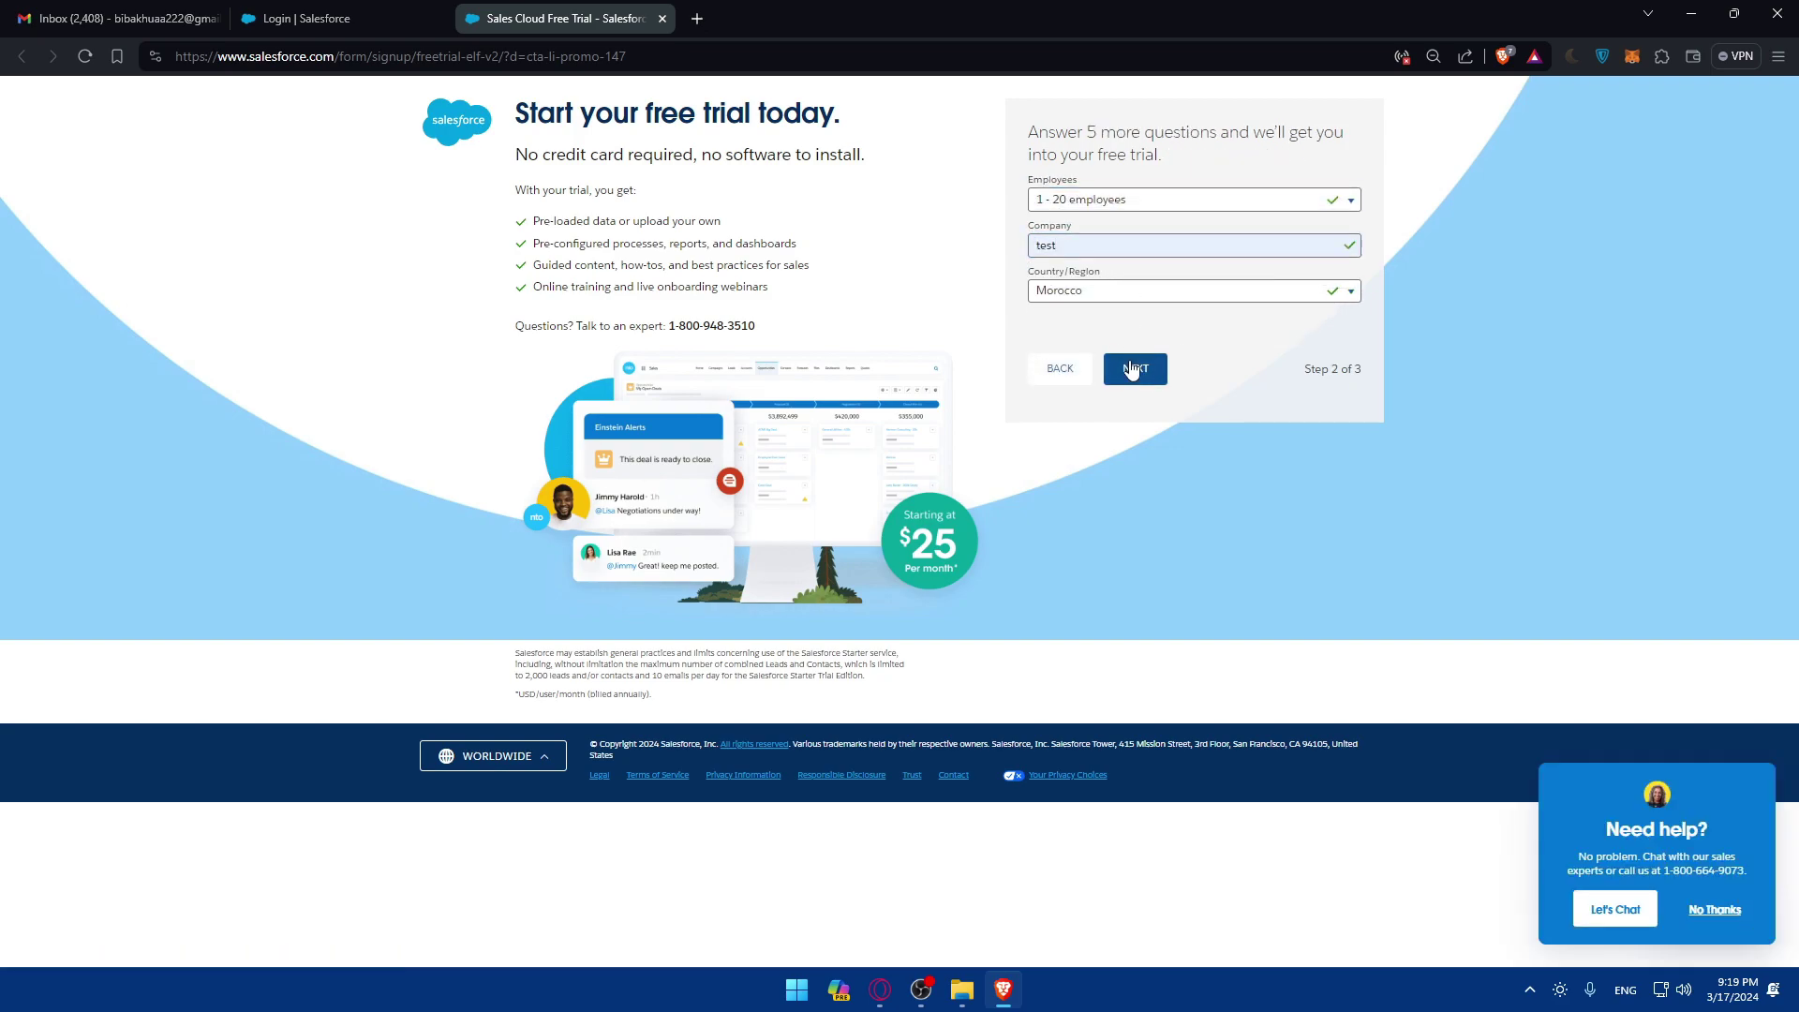
left_click(1135, 371)
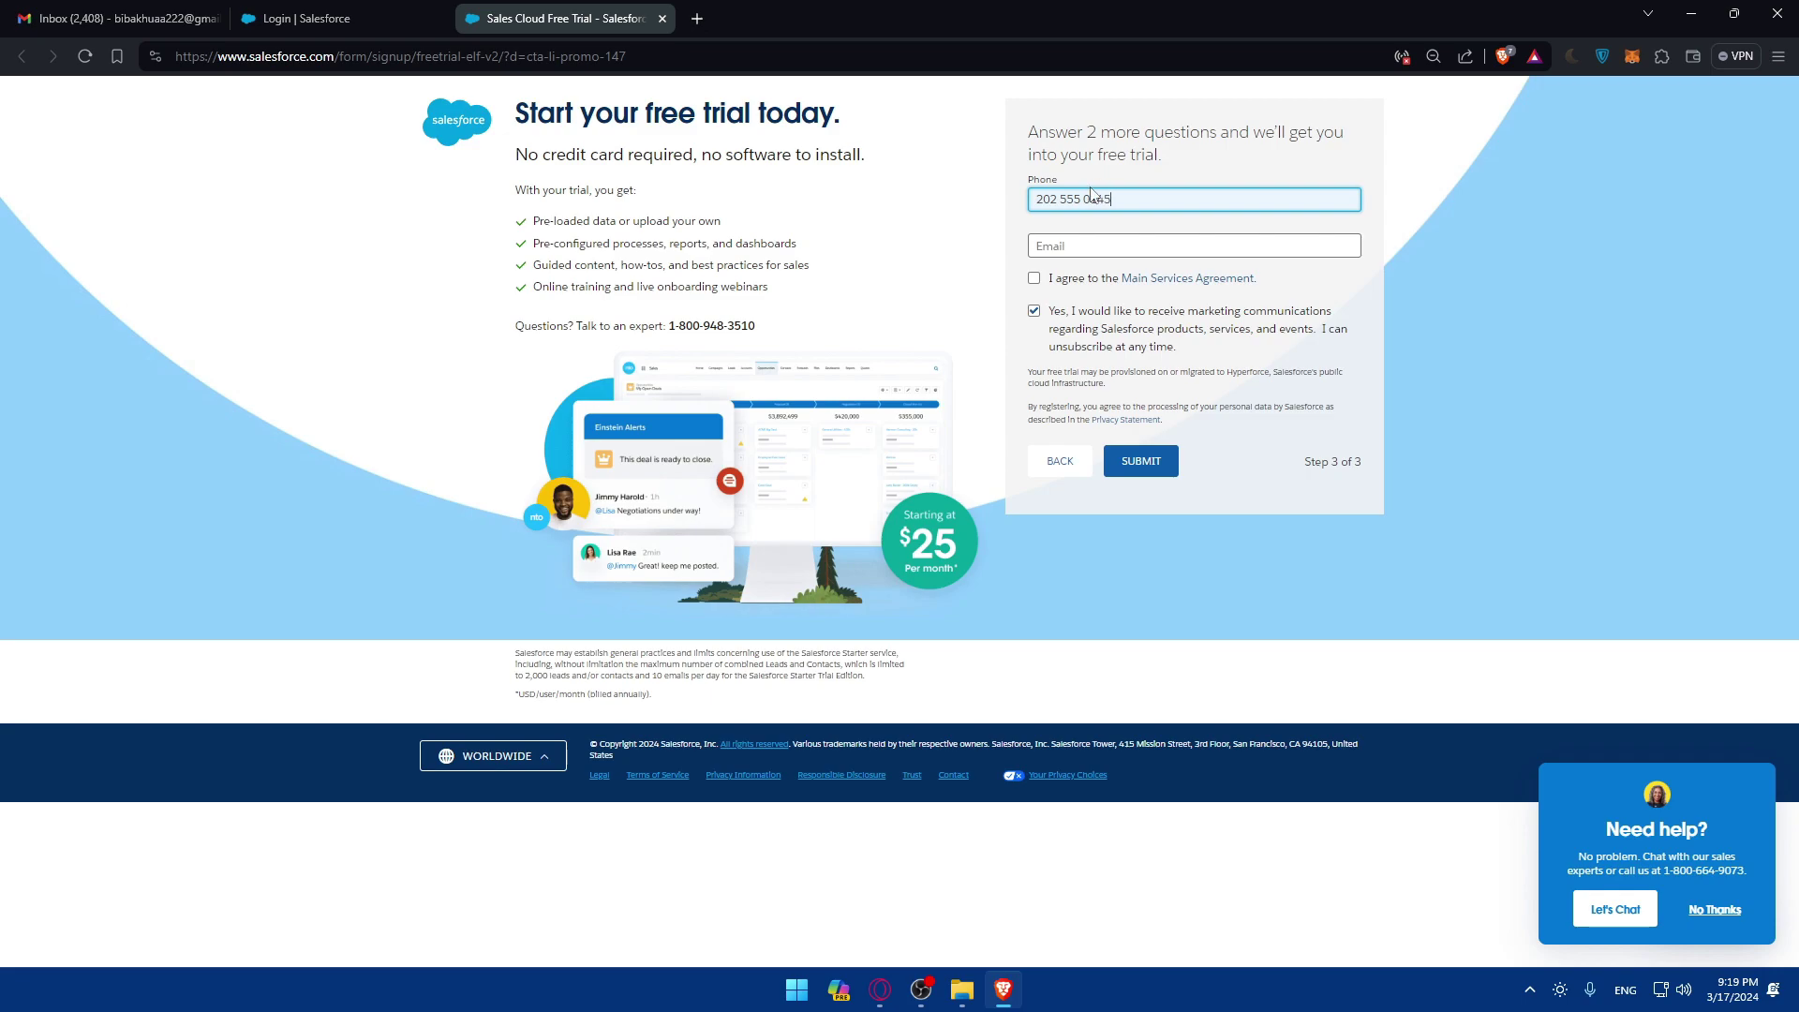
Step: Enter the email, accept the Main Services Agreement, opt out of marketing, and submit
left_click(1114, 245)
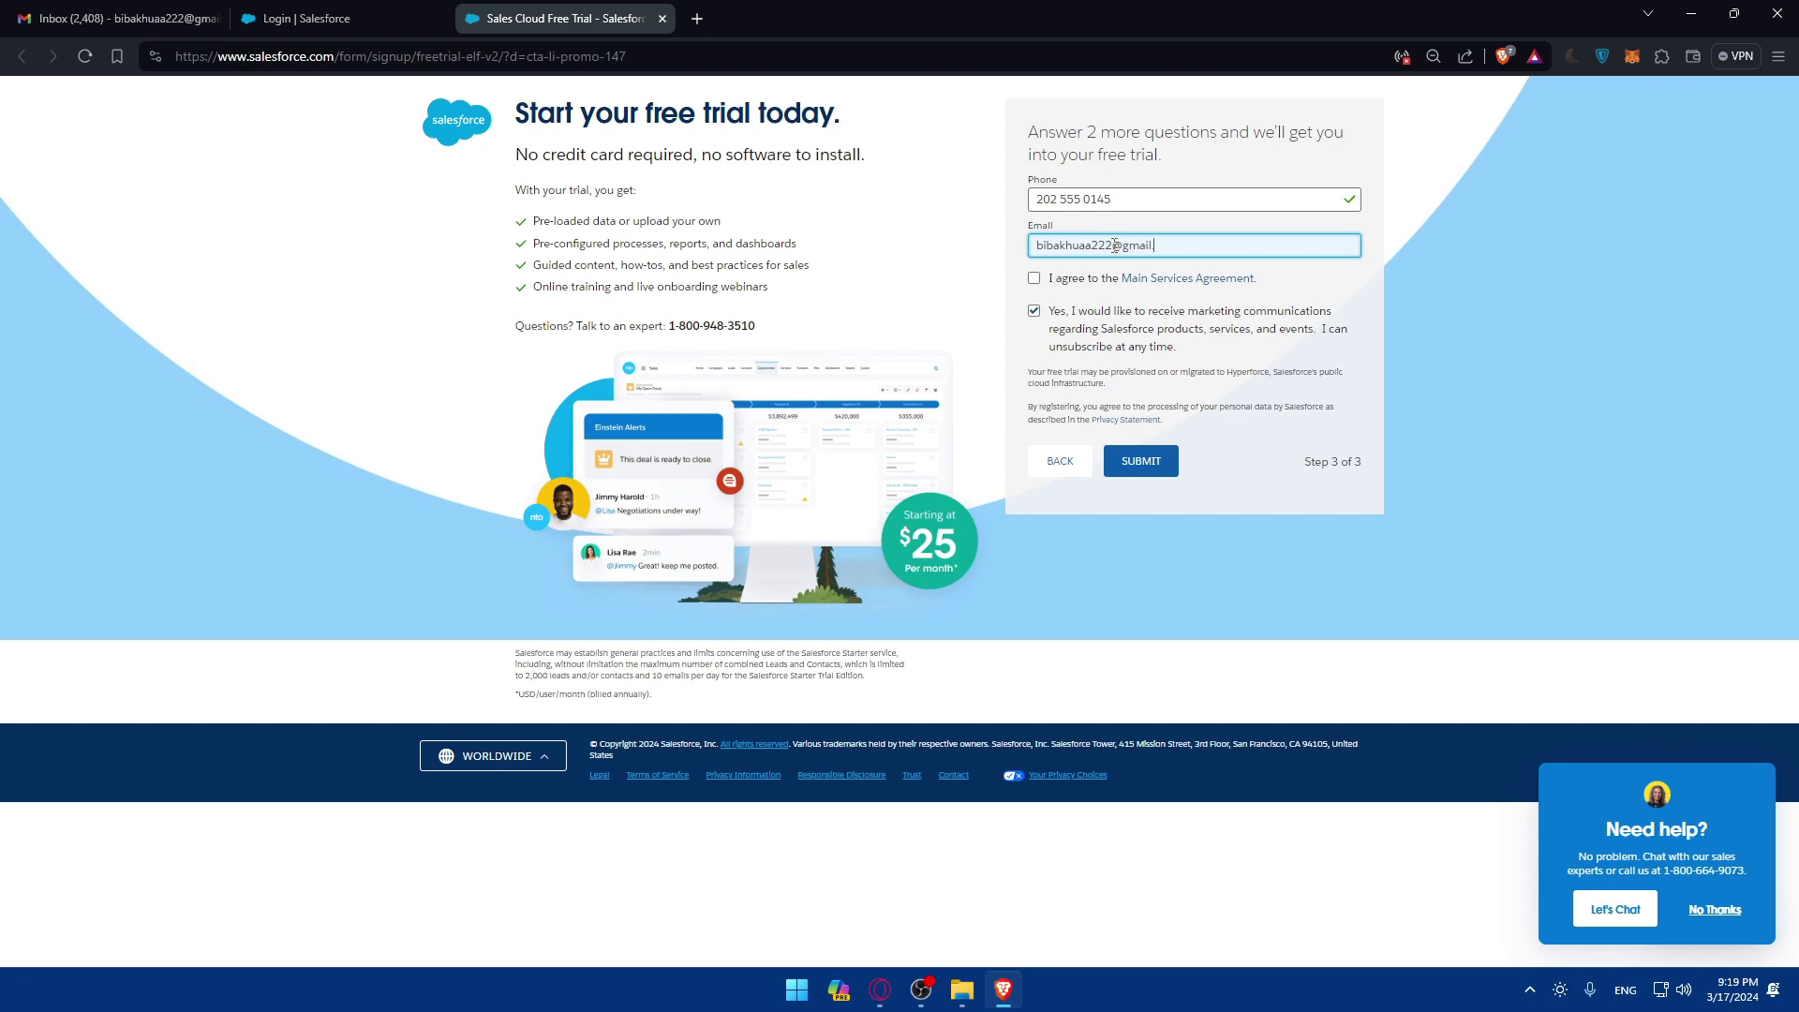
left_click(1047, 280)
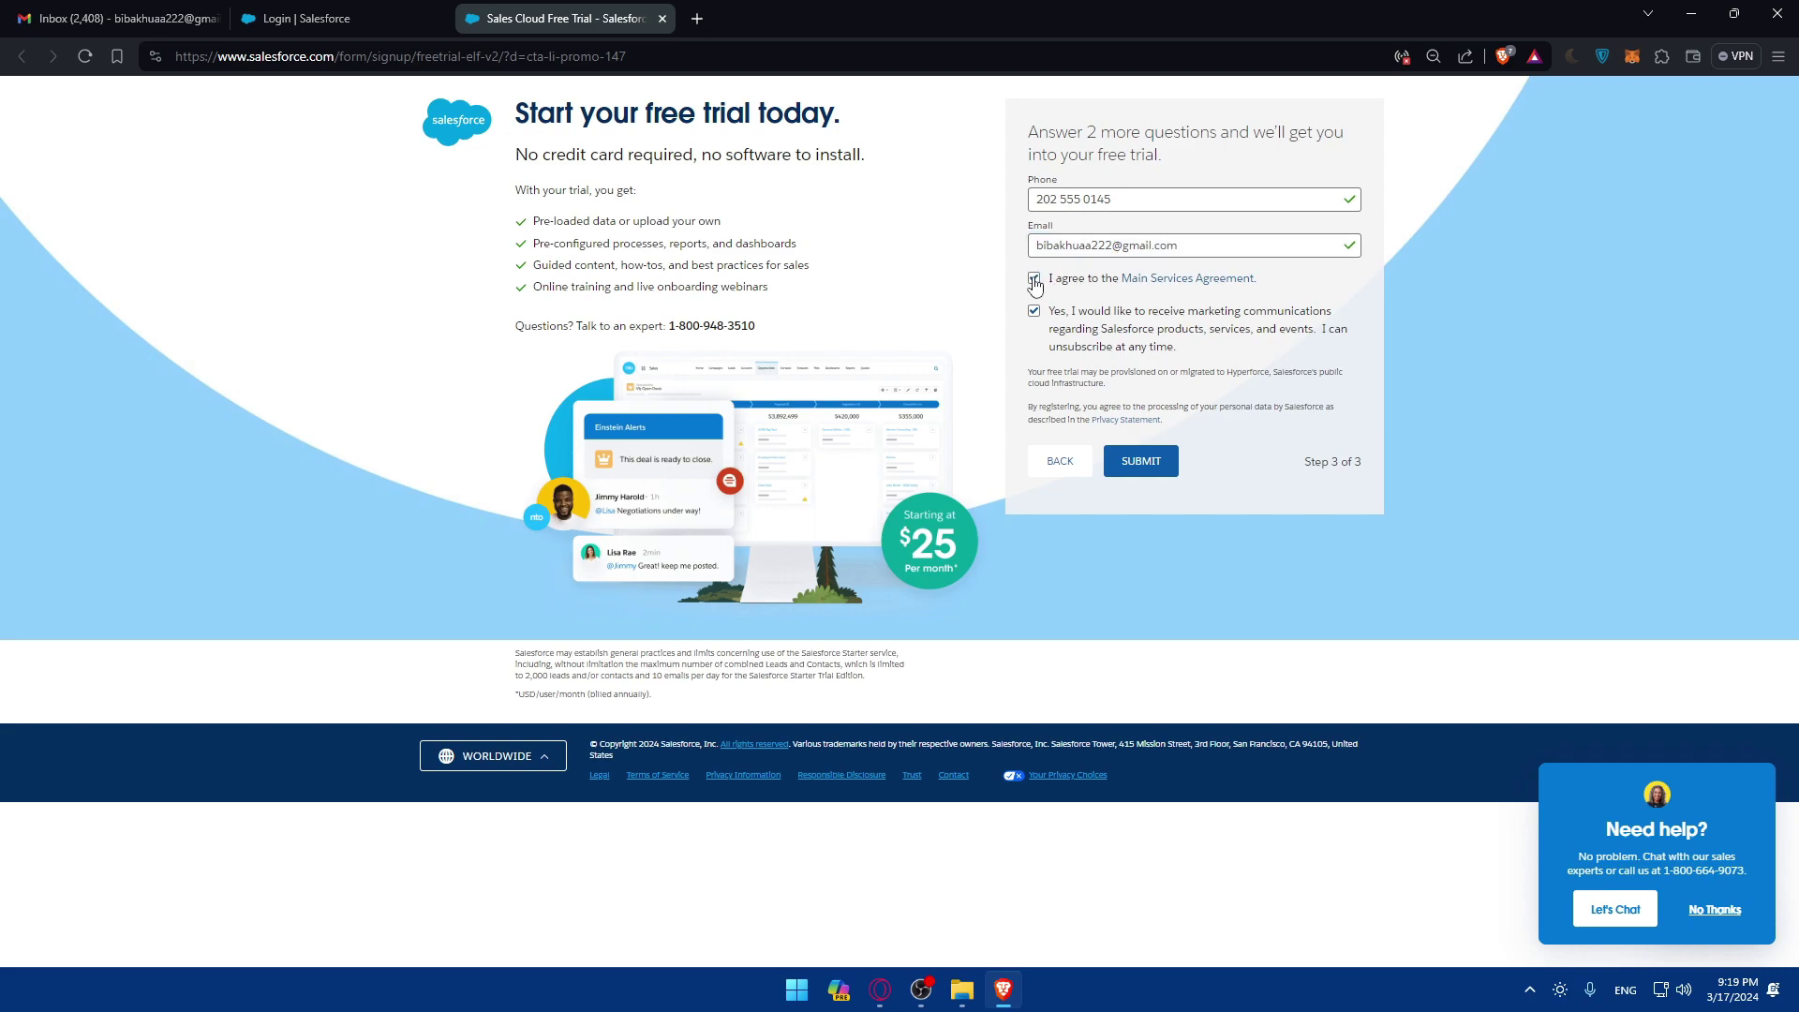
left_click(1035, 311)
left_click(1119, 455)
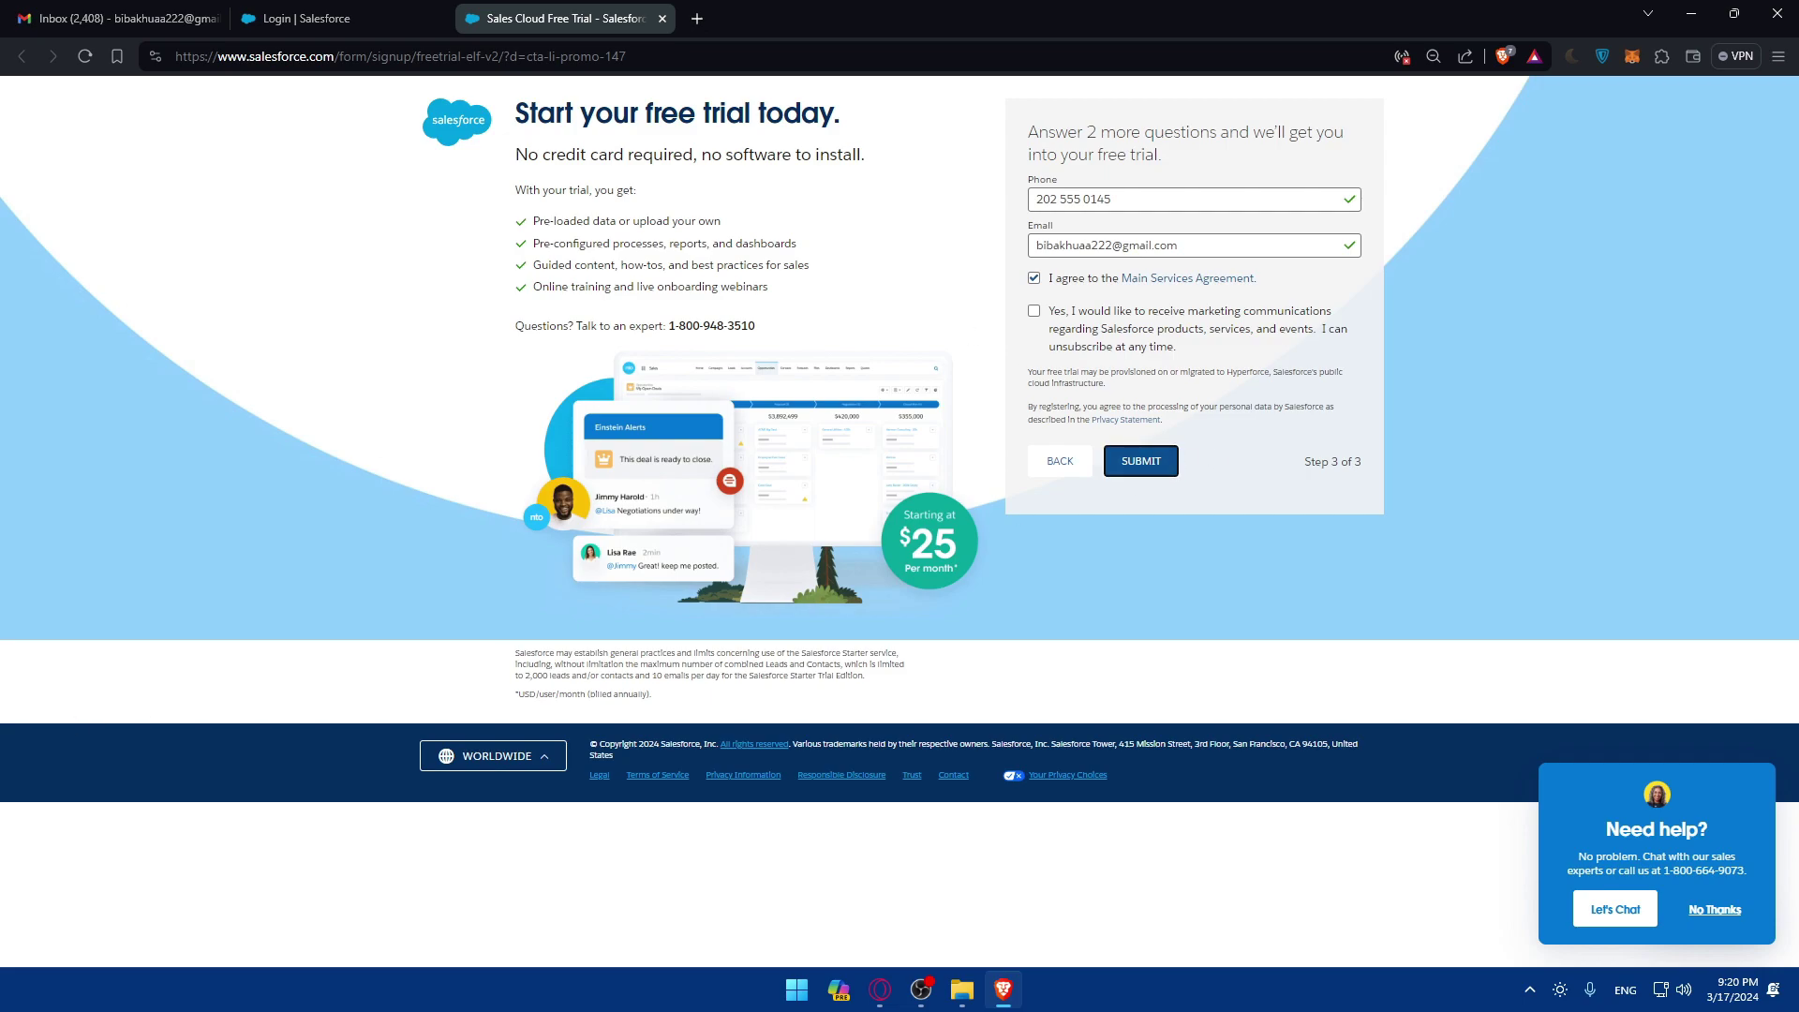
Step: Visit the login page's 'Forgot Your Password?' reset page, then close that tab
left_click(373, 21)
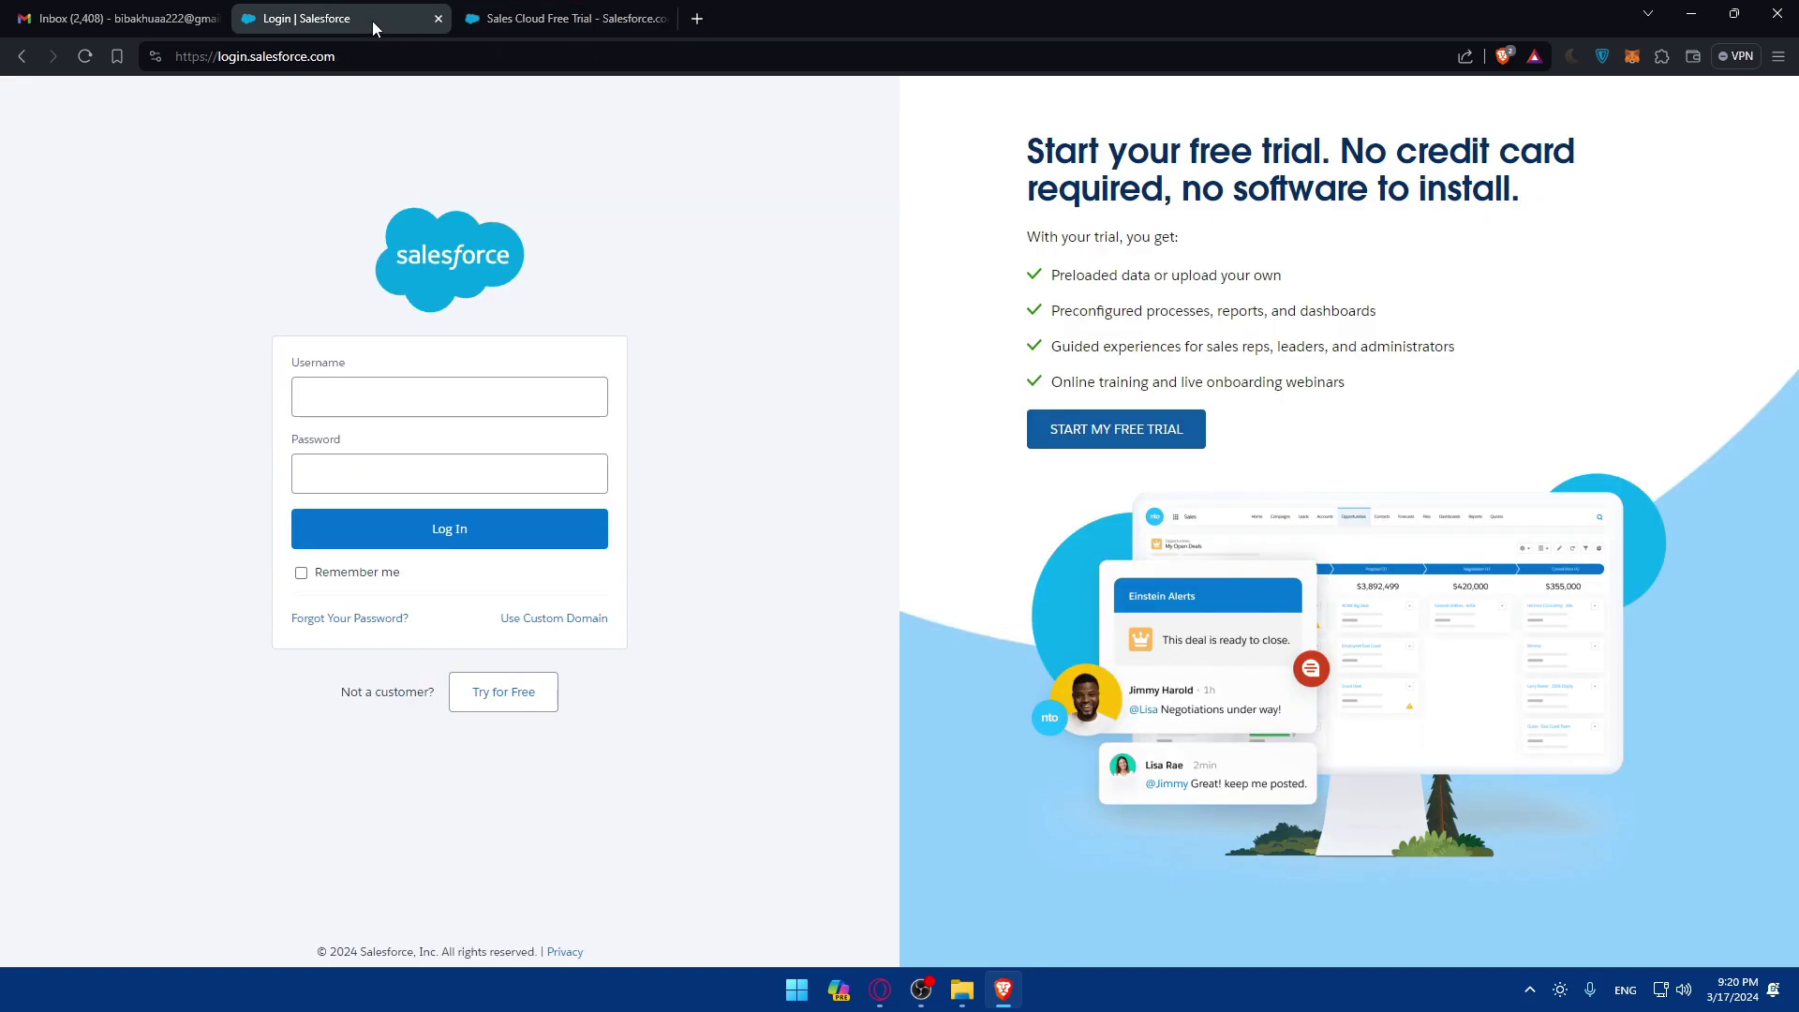
left_click(512, 397)
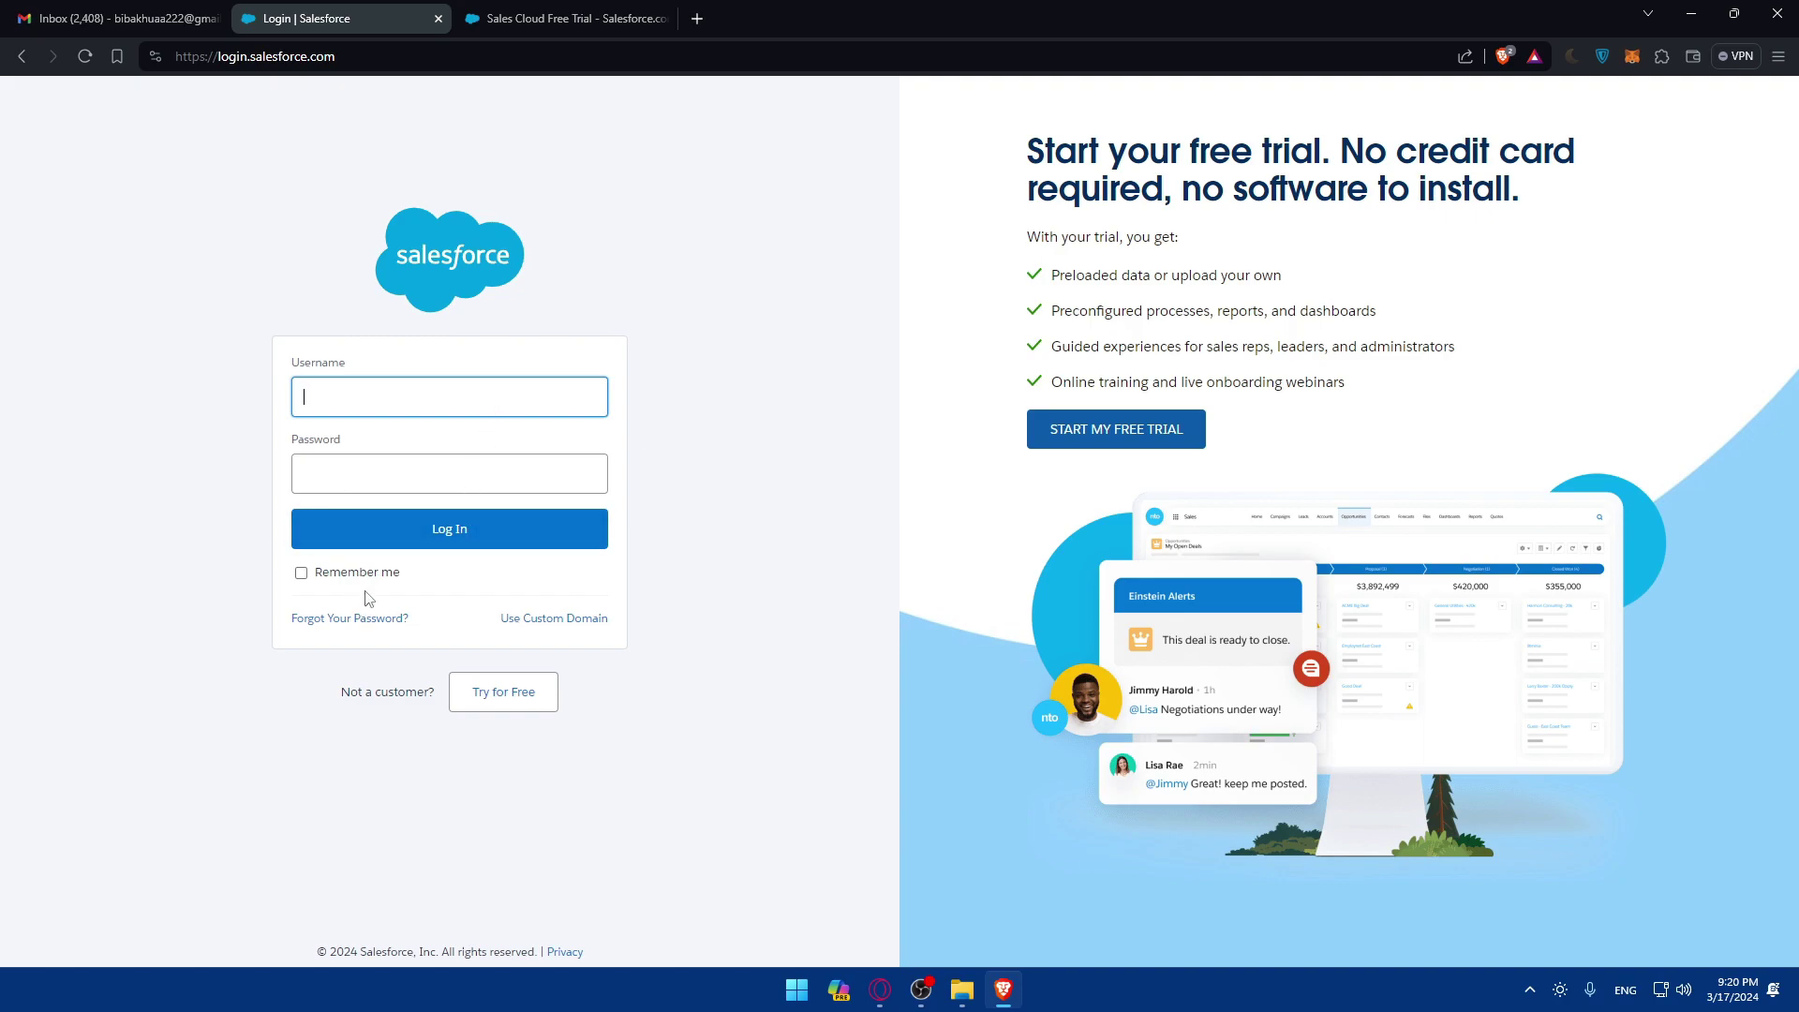
left_click(365, 618)
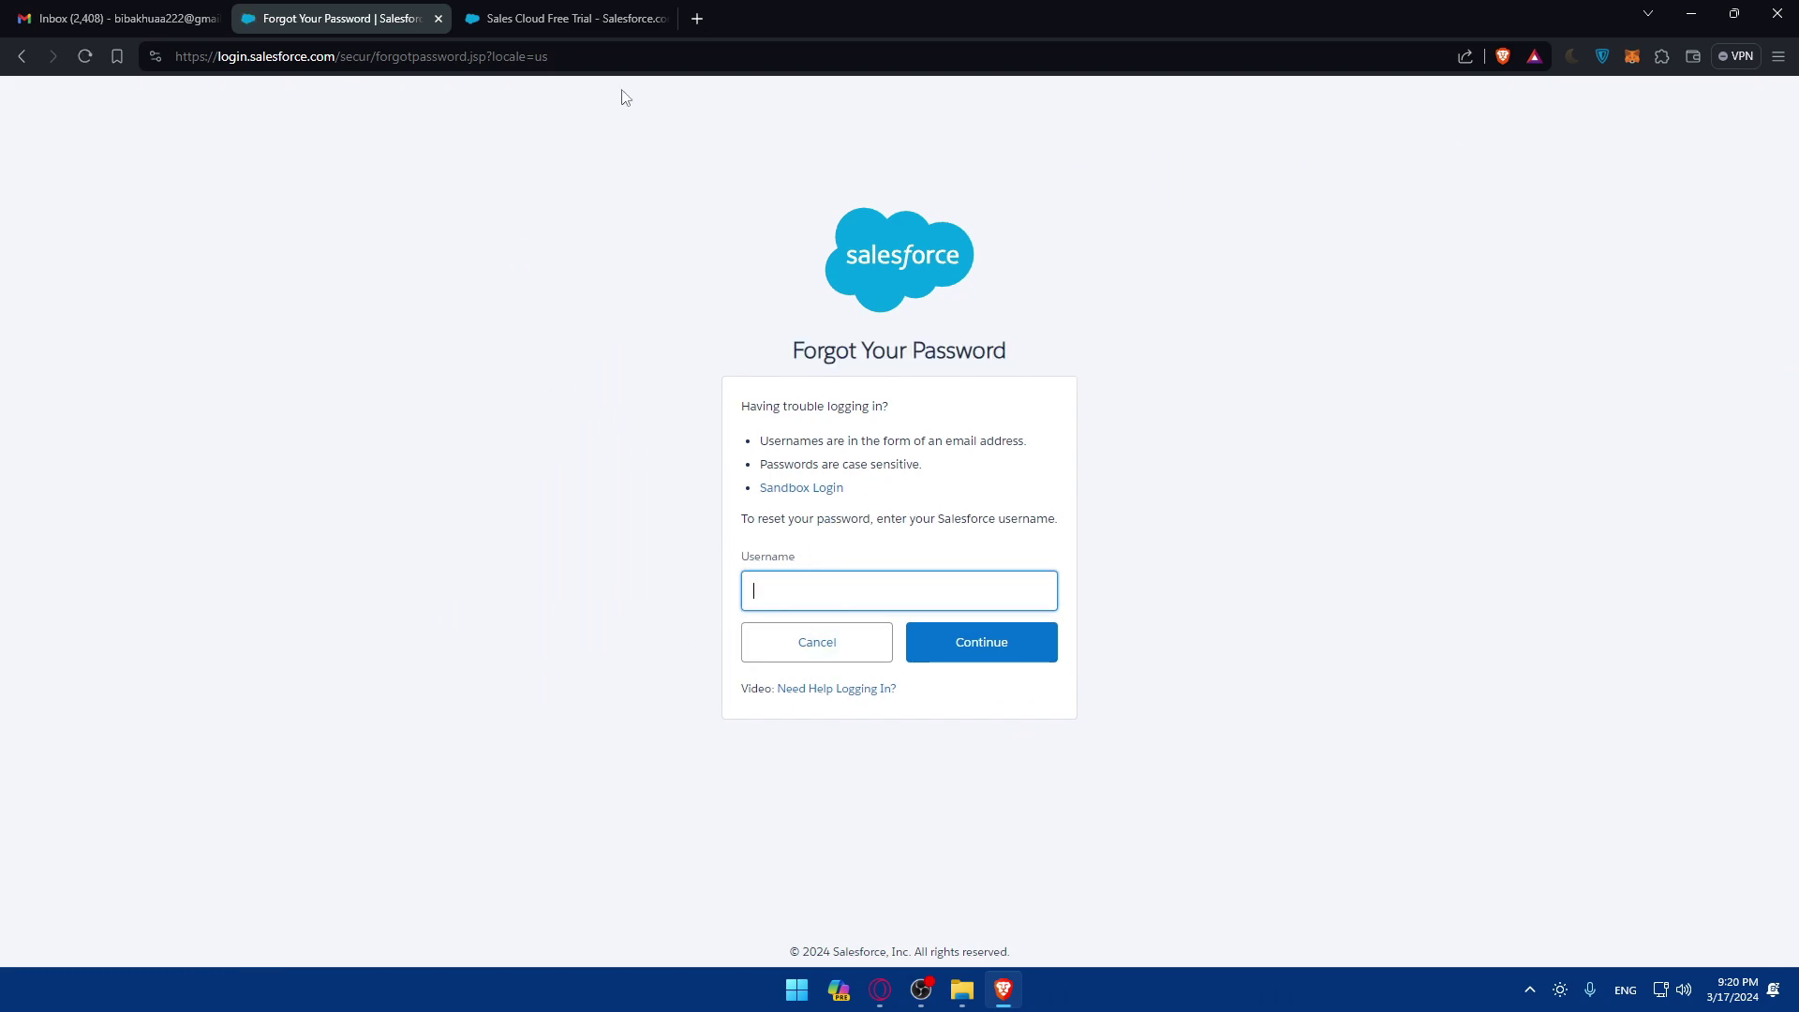
left_click(436, 19)
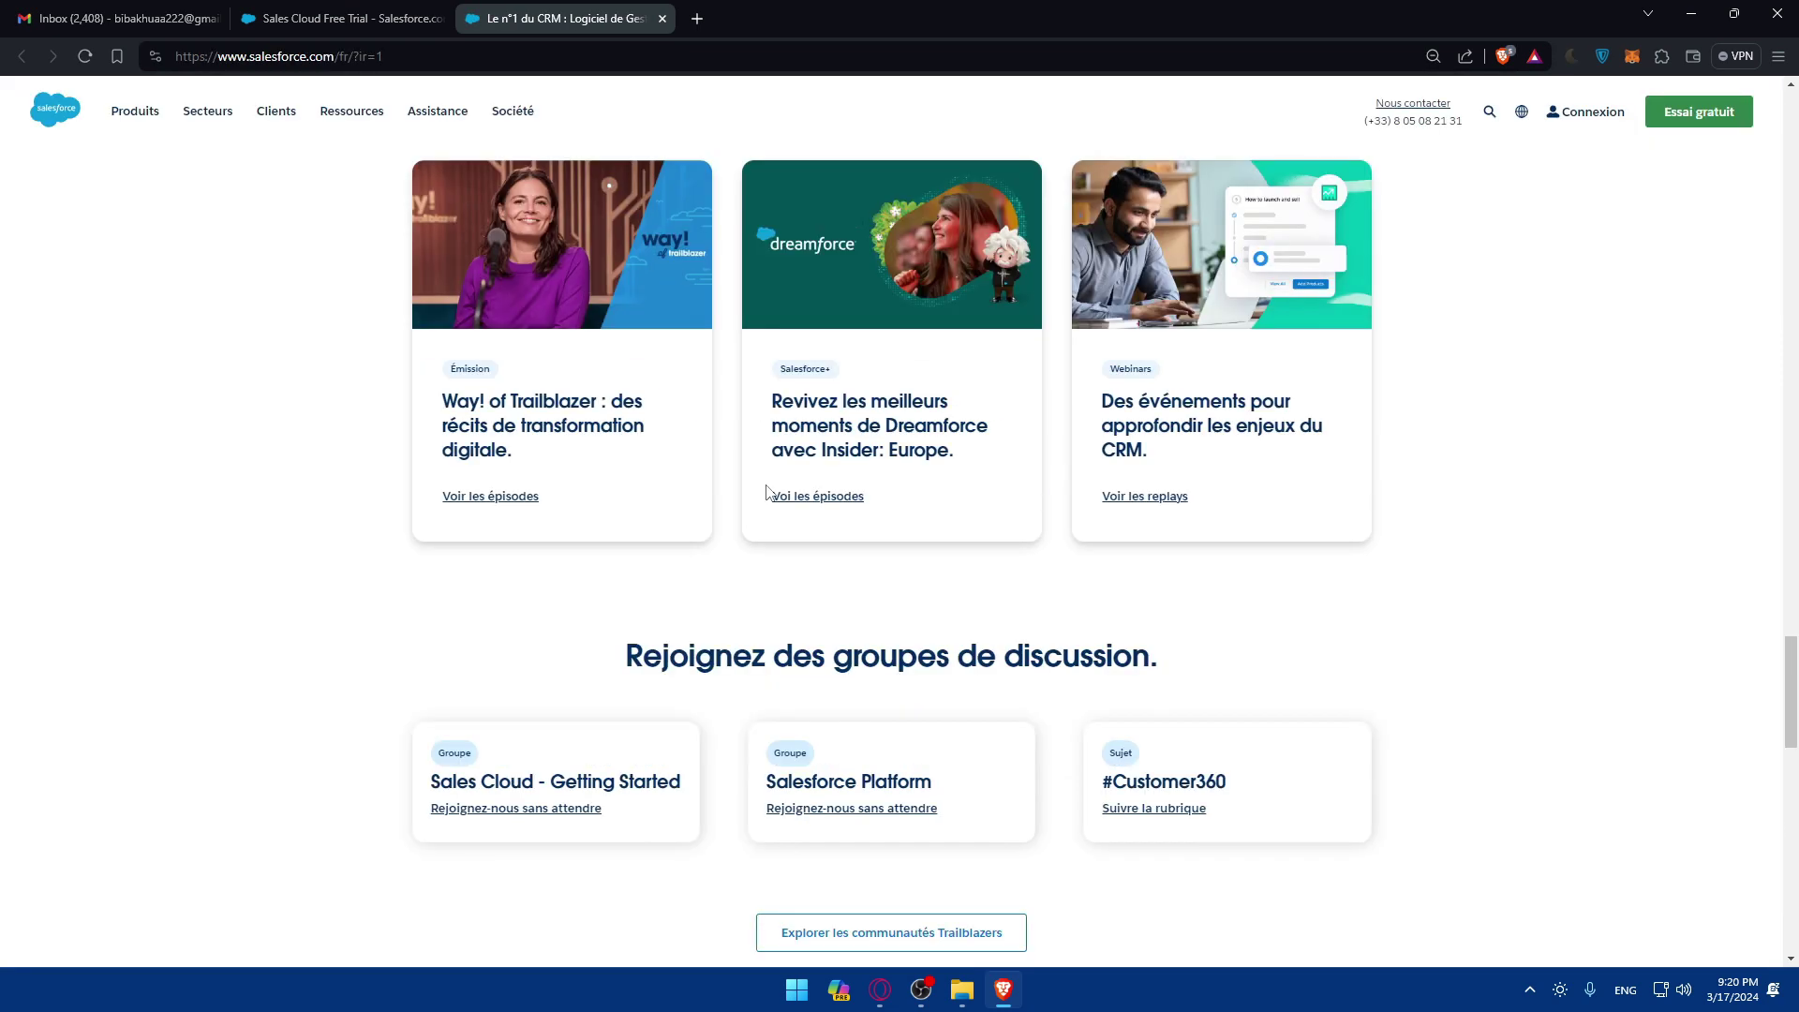
scroll(761, 553, "down", 10)
Step: Change the third tab's Salesforce homepage from French to United States (English)
left_click(534, 890)
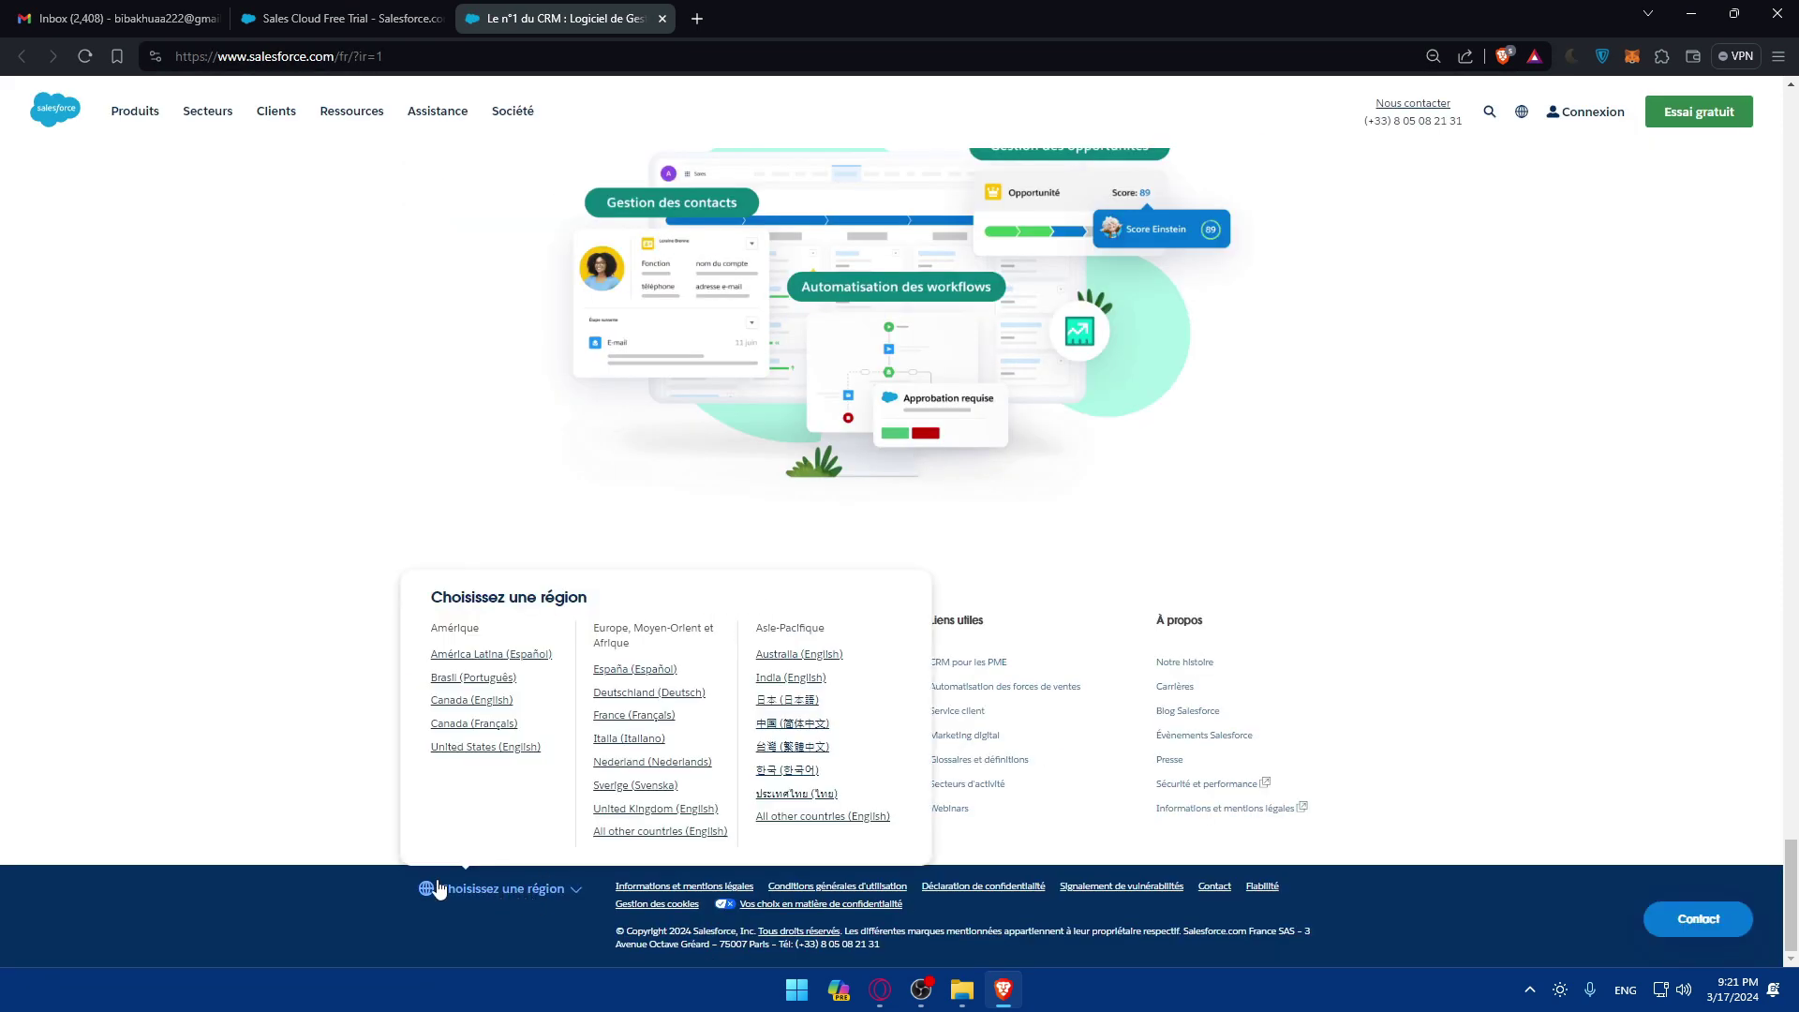
left_click(473, 748)
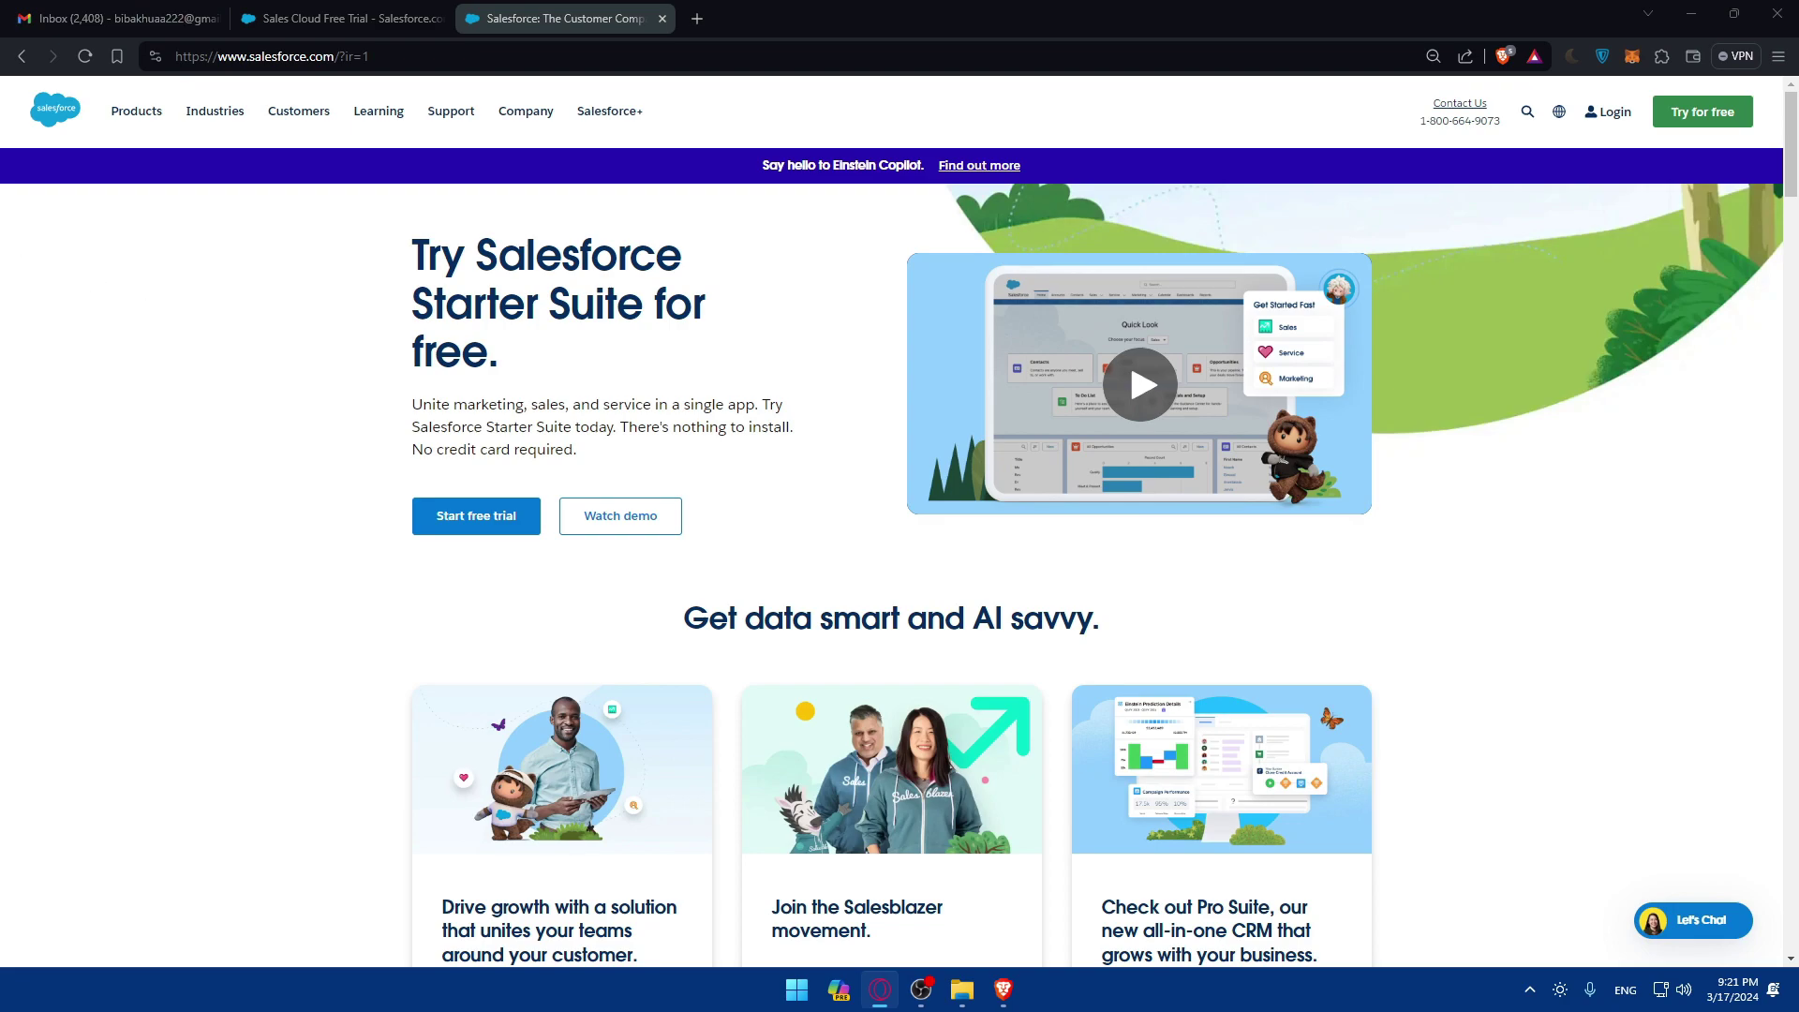
Step: Search for 'g suite' in a new browser tab
left_click(696, 19)
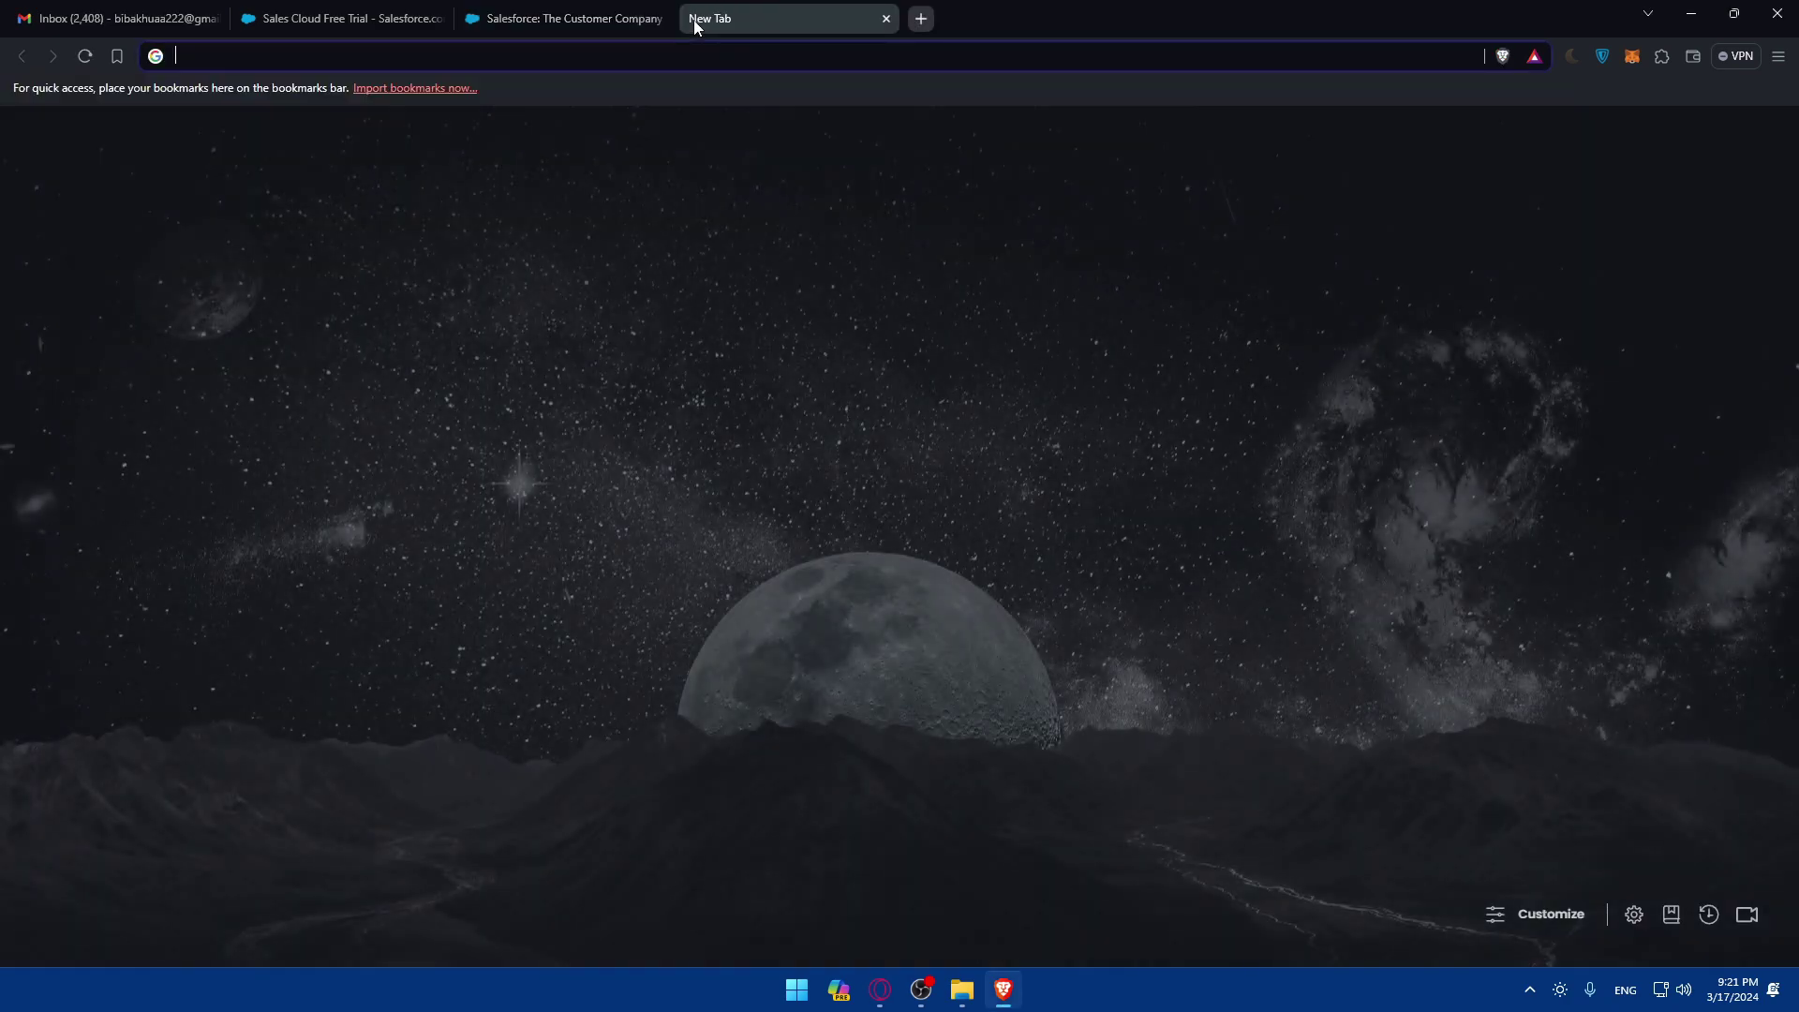
type("g suite")
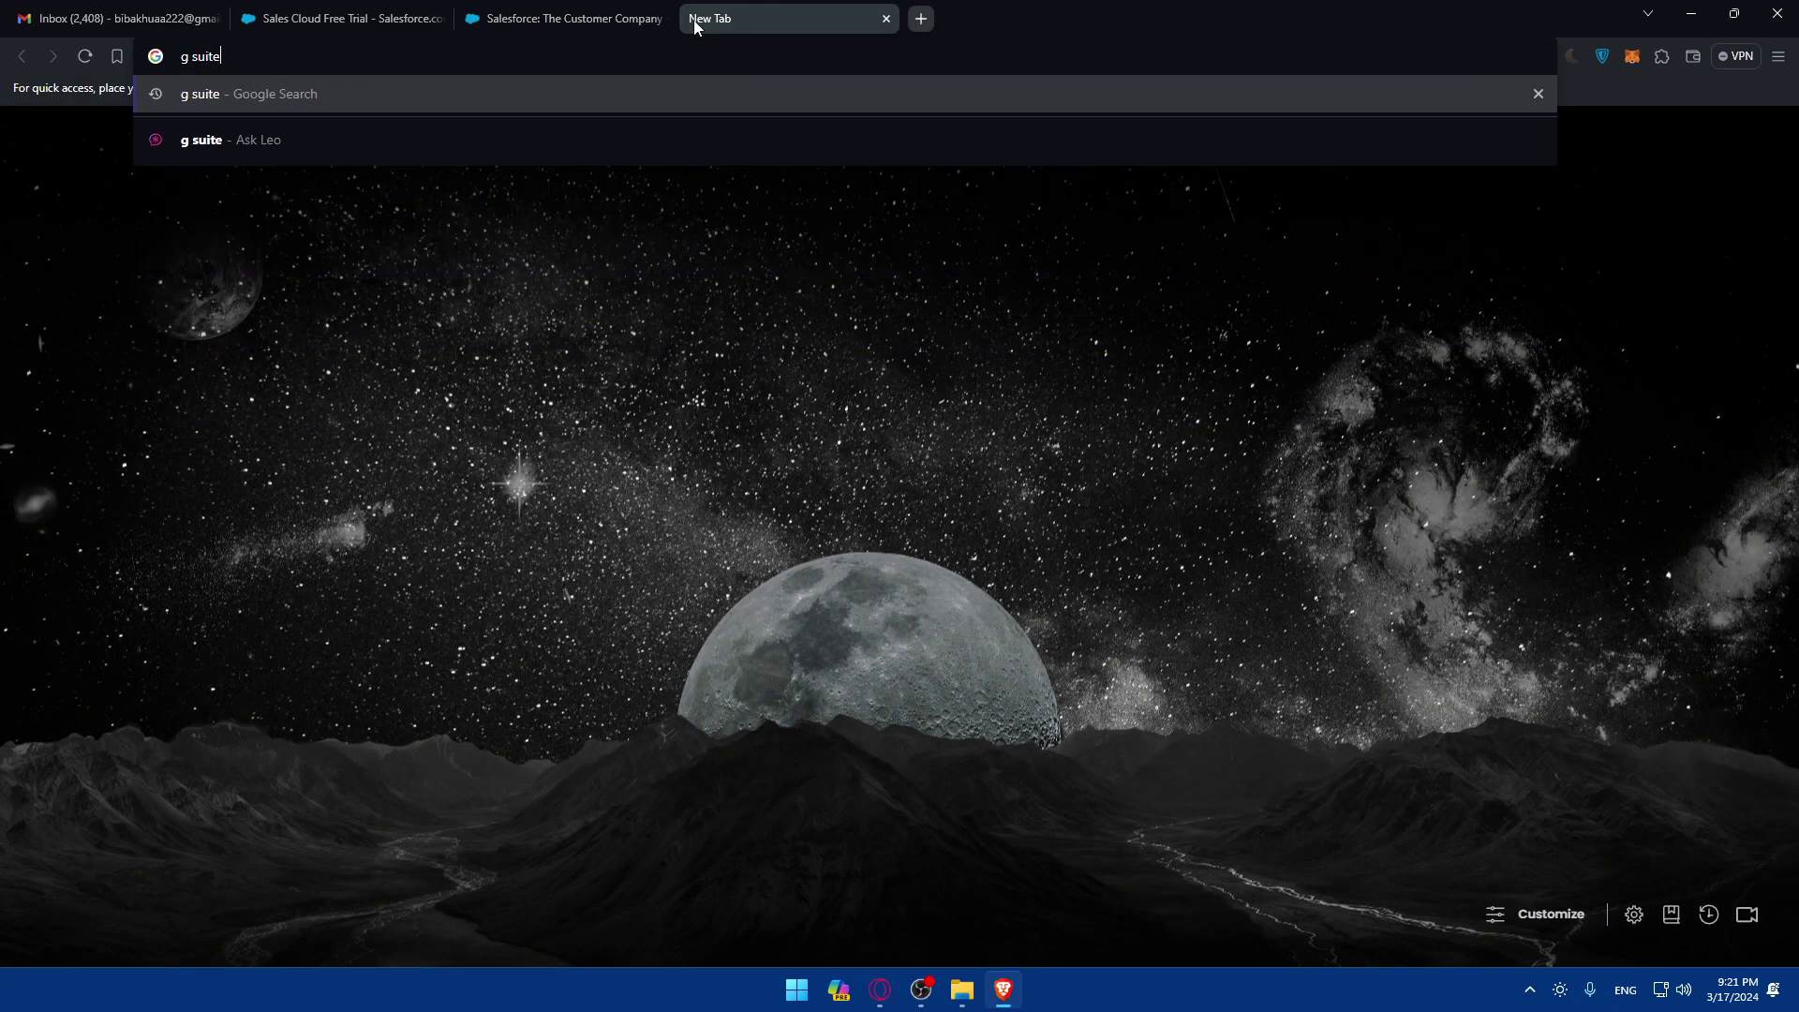
key("Return")
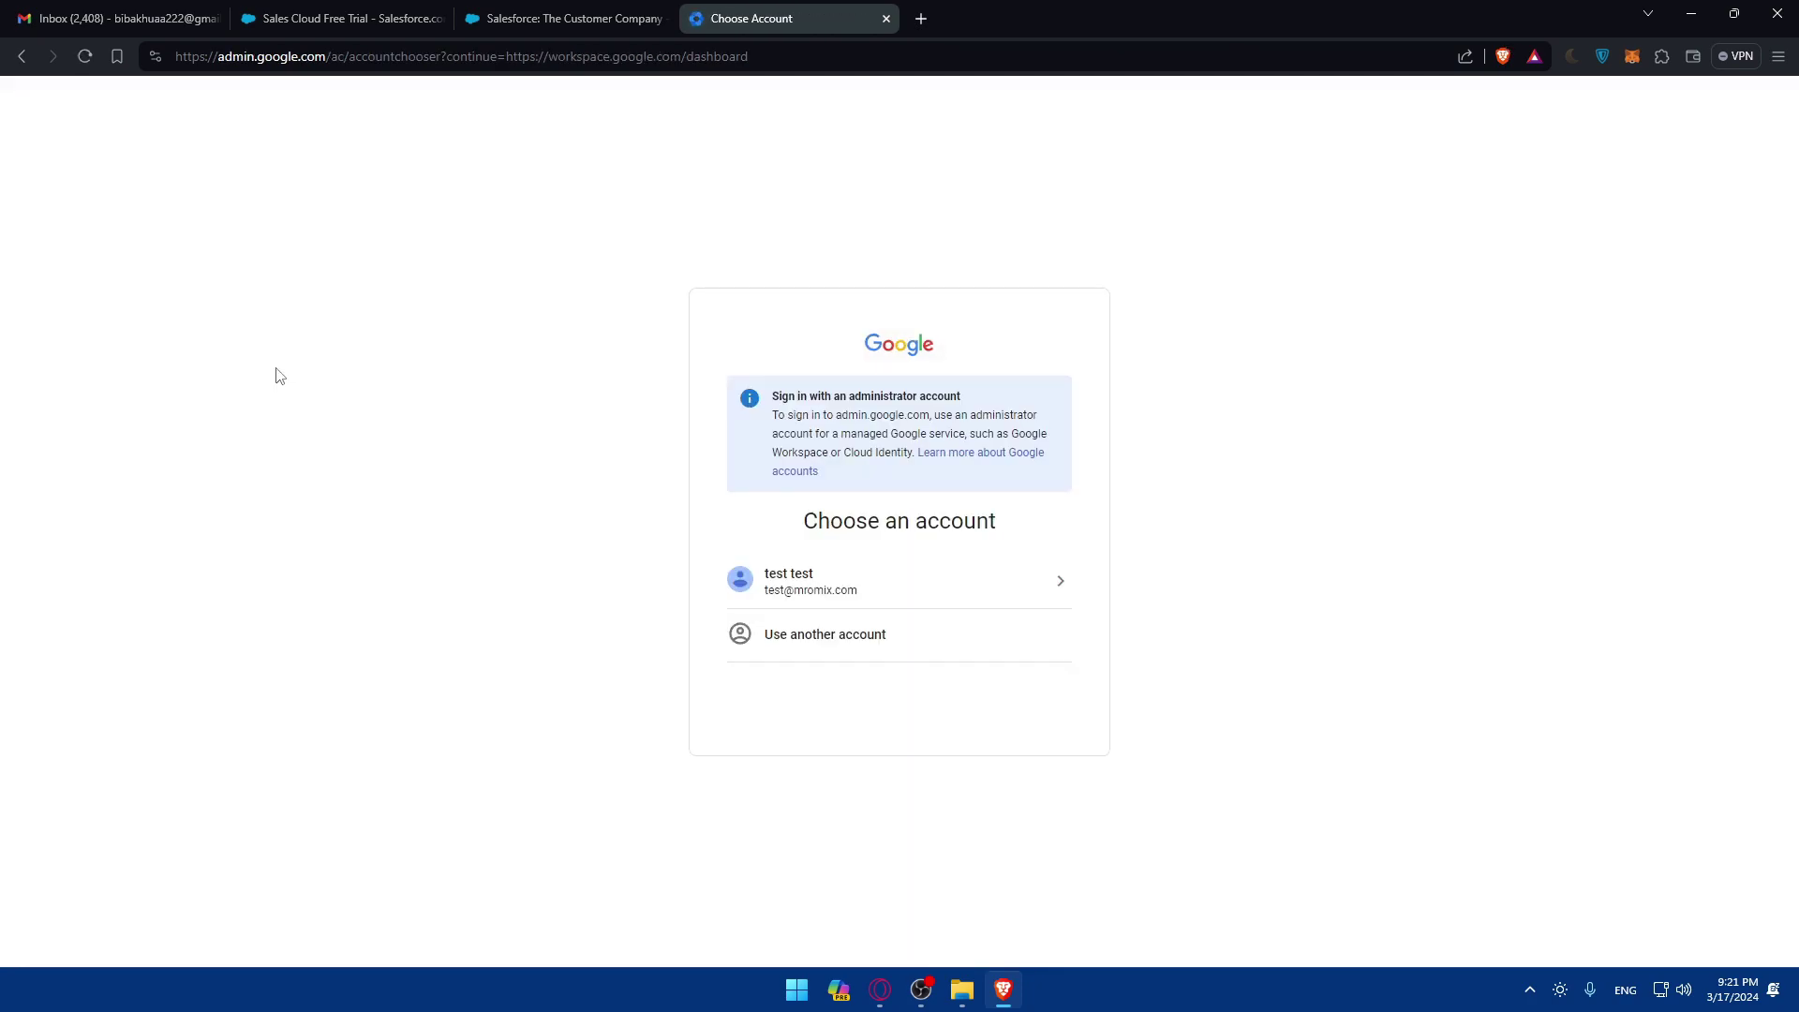
Step: Try signing in to Google Workspace admin with the existing administrator account
left_click(842, 581)
left_click(869, 586)
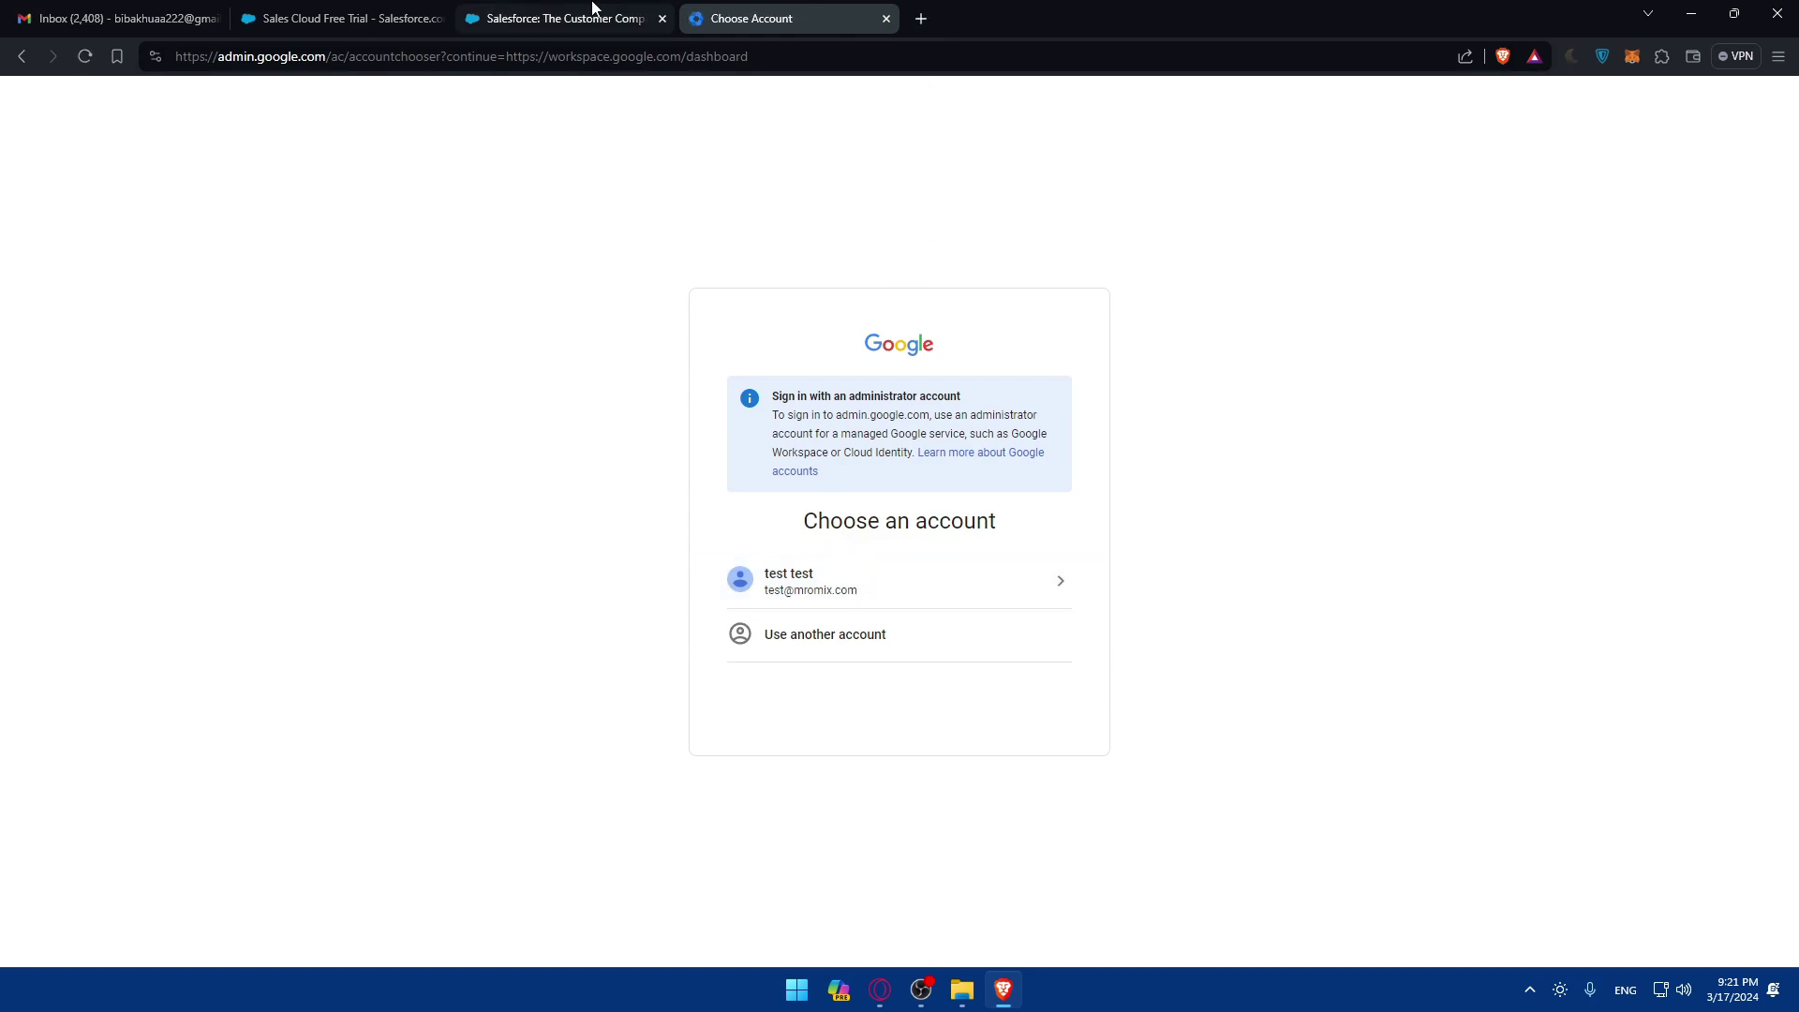
left_click(855, 583)
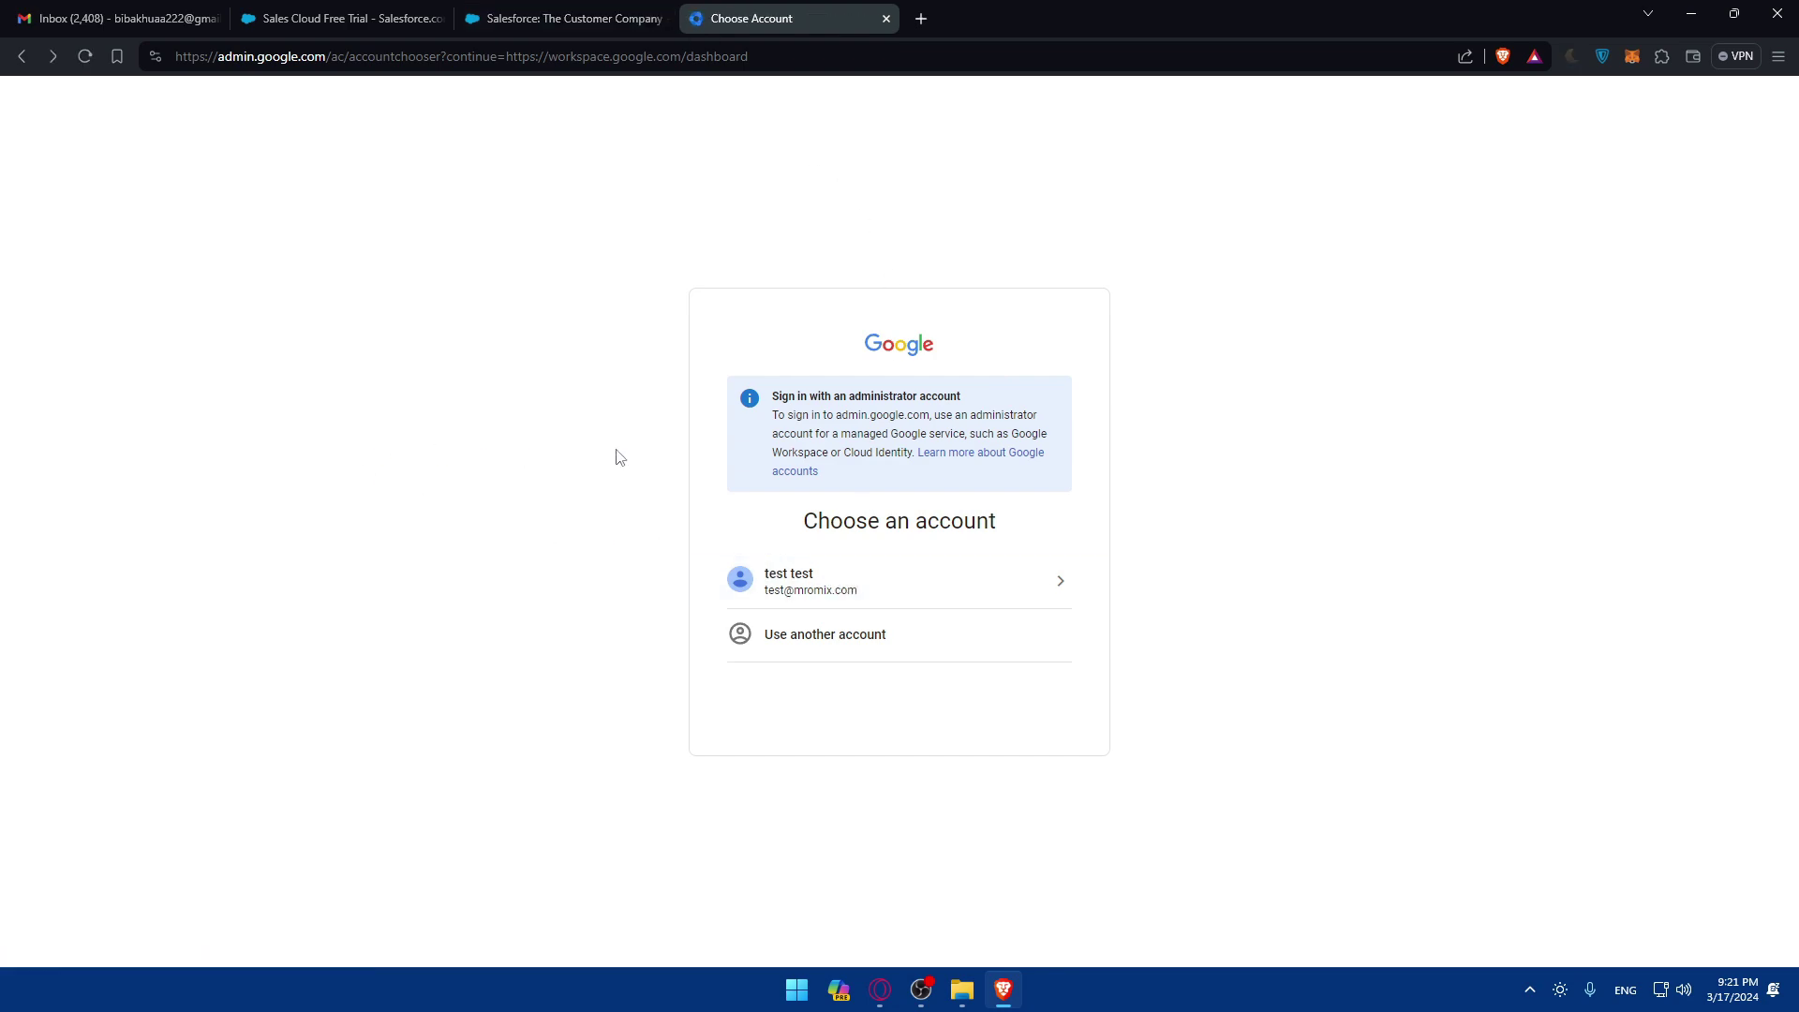
Step: Return to the results, open Google Workspace, switch it to English, and choose Get started
key("alt+Left")
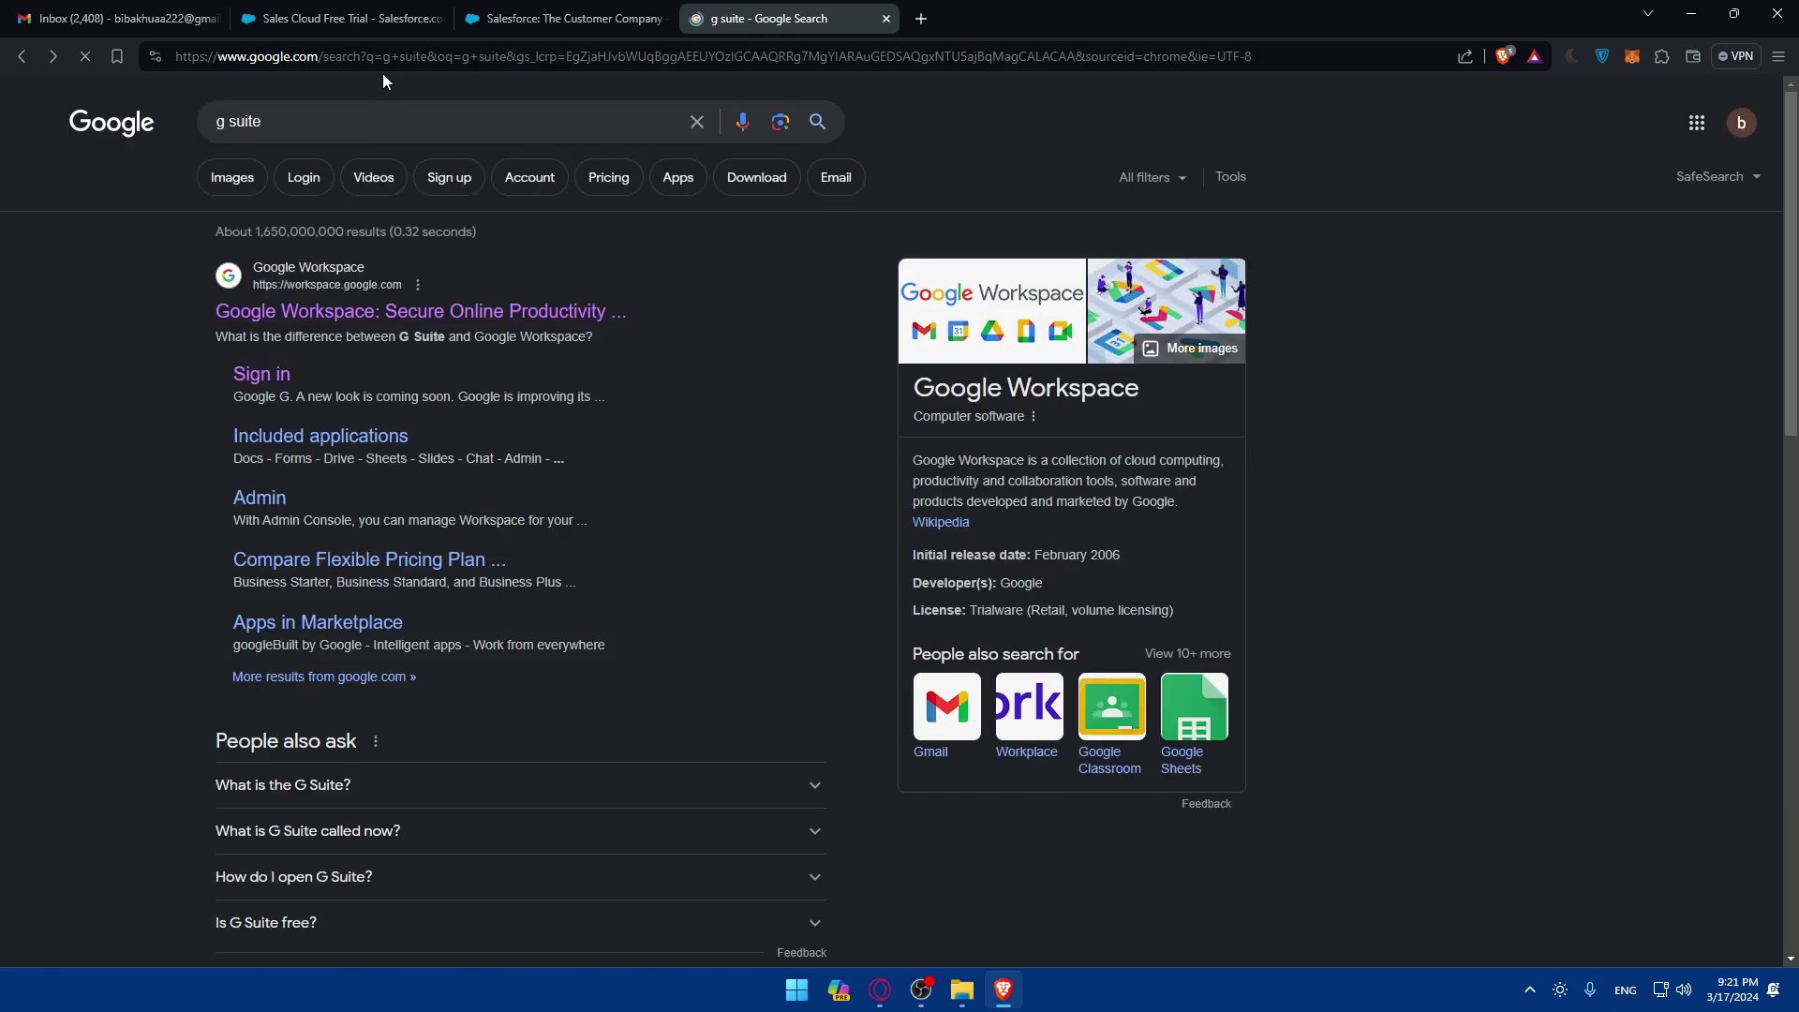
left_click(355, 316)
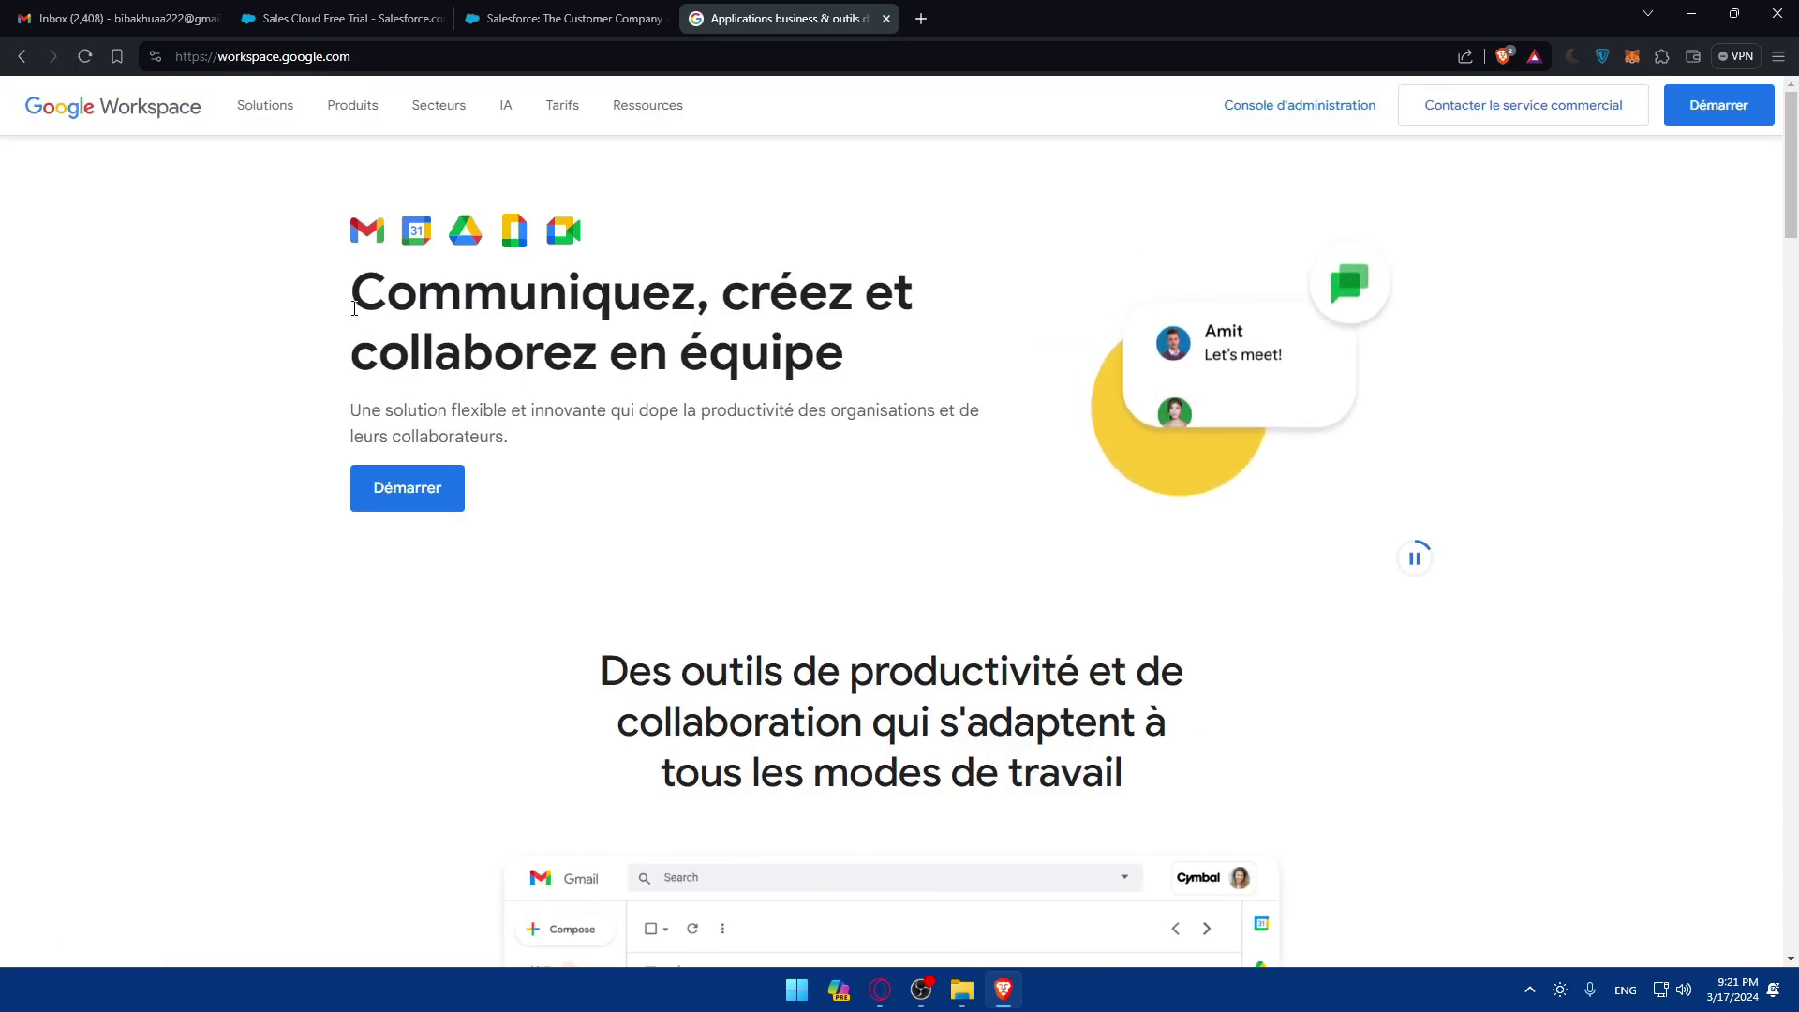
scroll(997, 374, "down", 20)
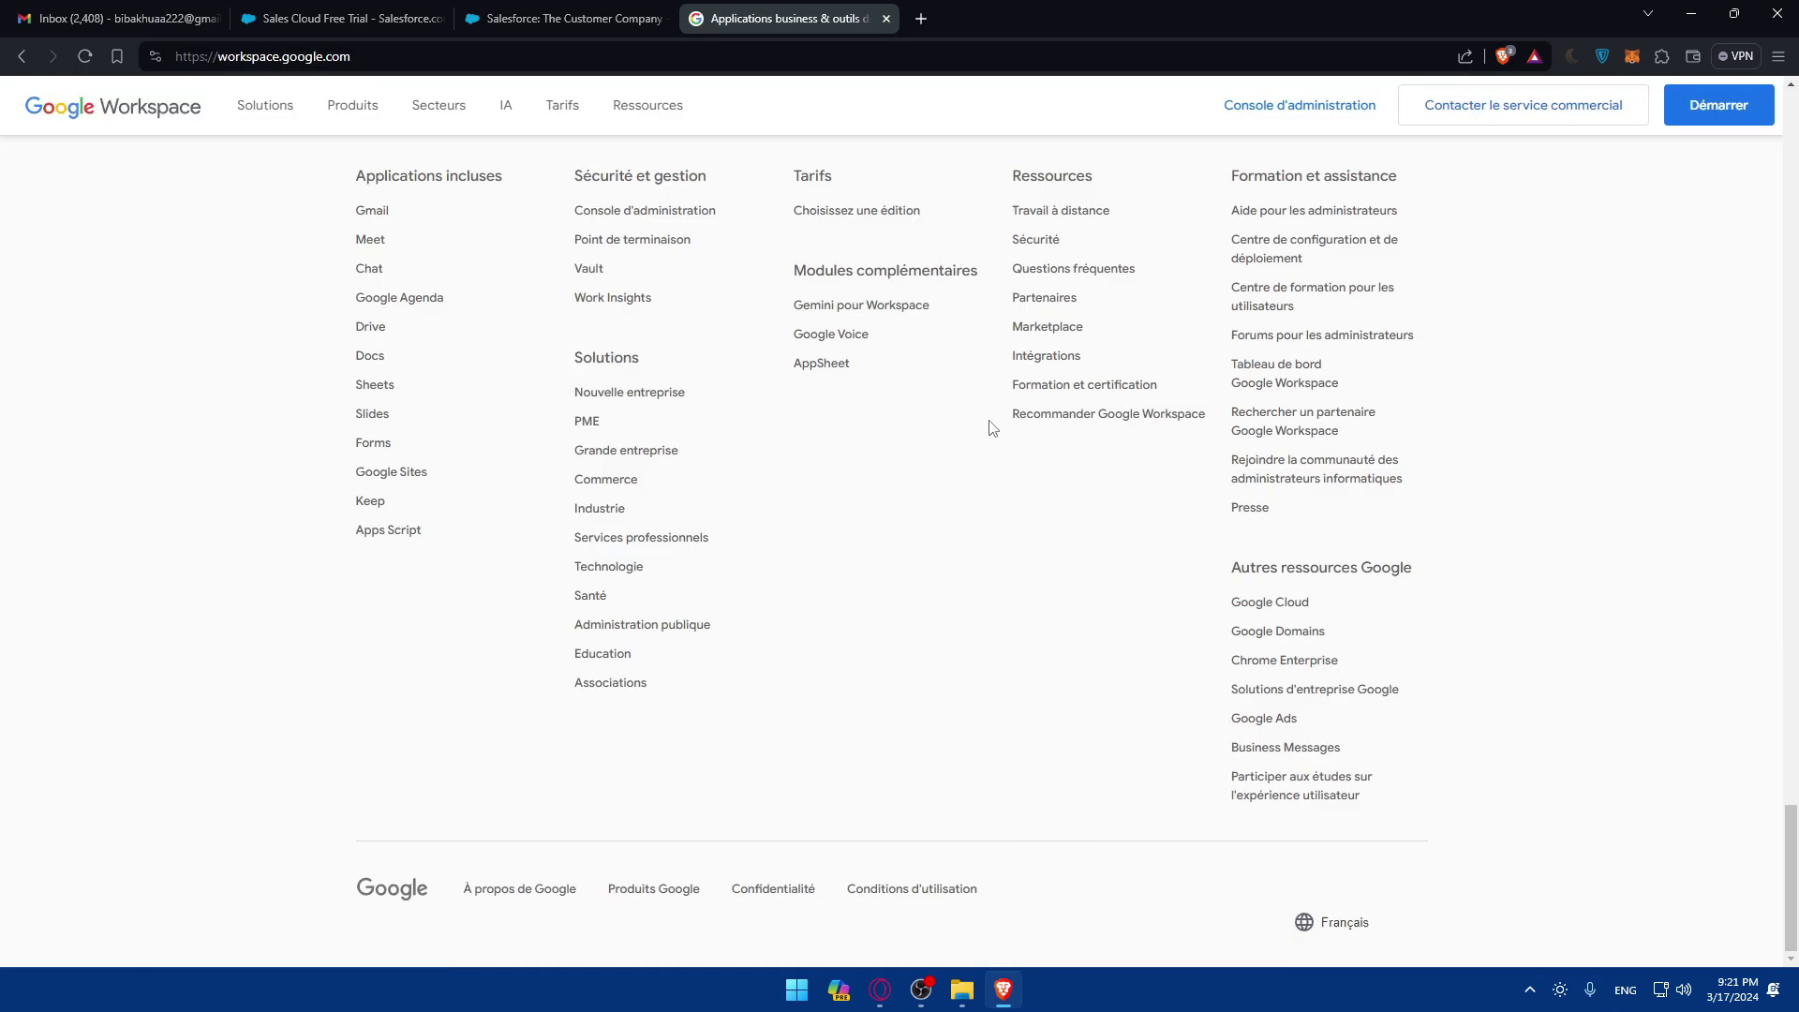
scroll(993, 440, "up", 5)
scroll(682, 570, "down", 5)
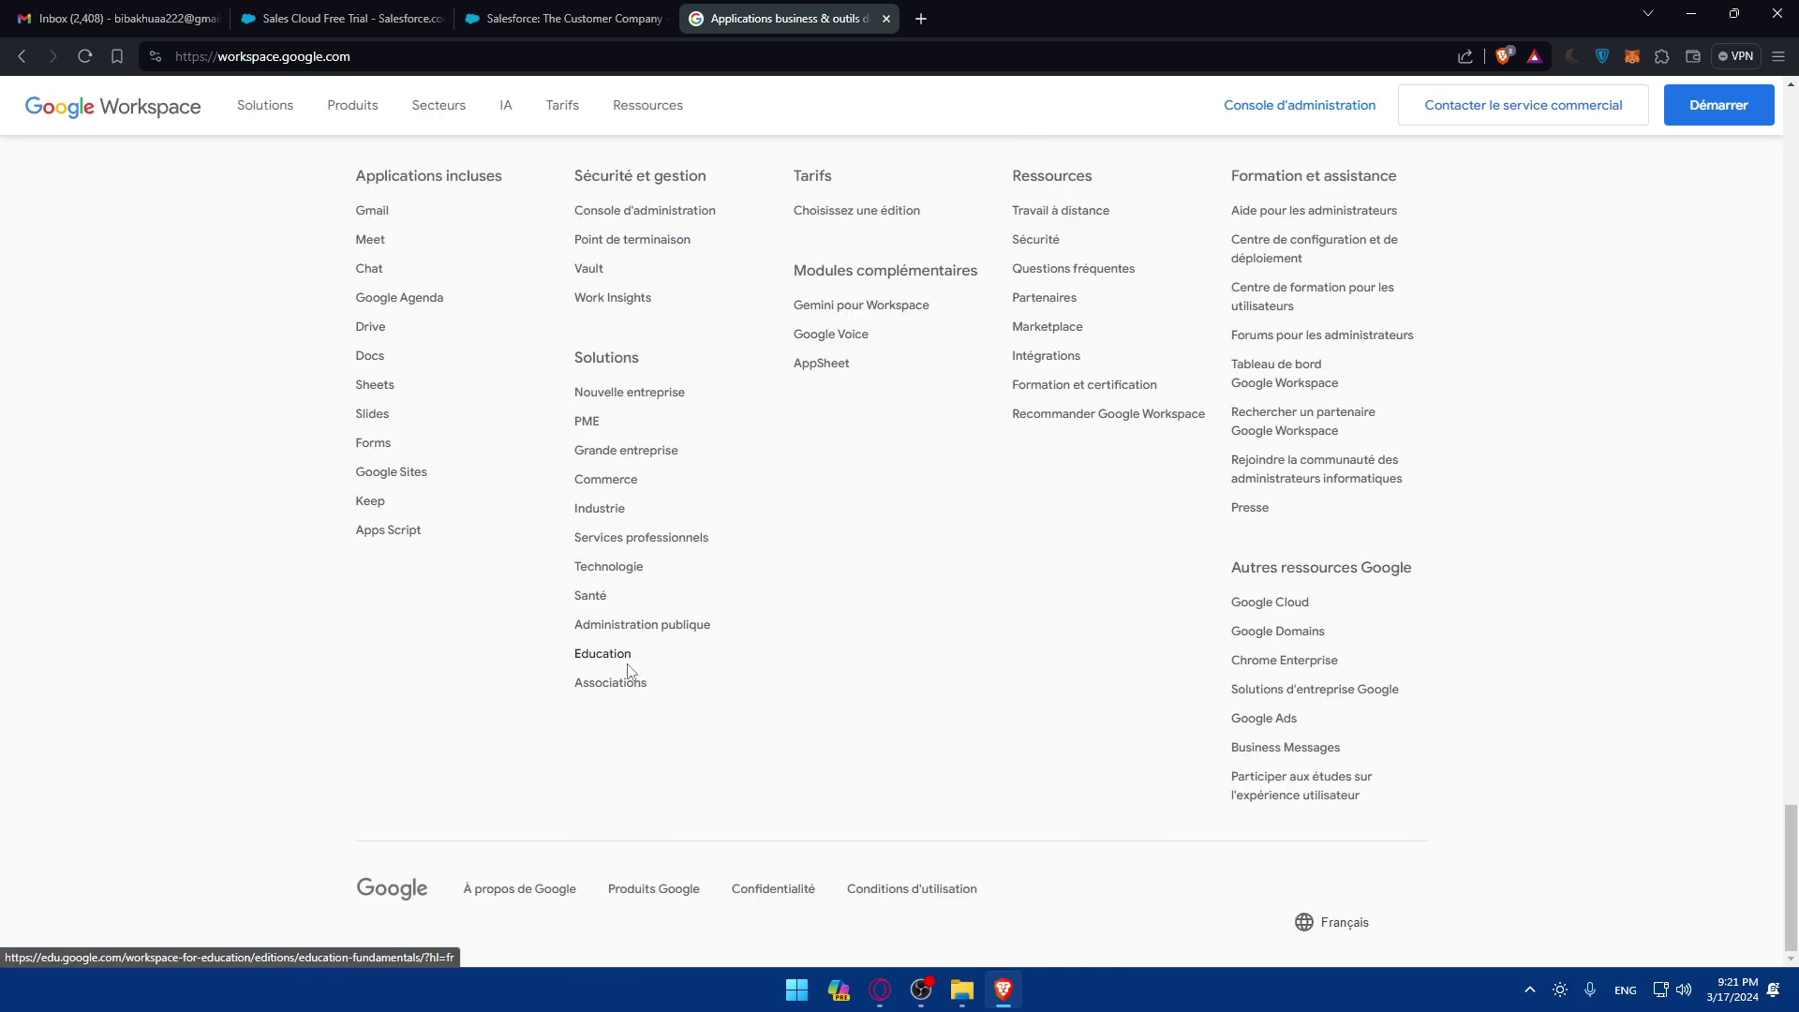
left_click(1354, 923)
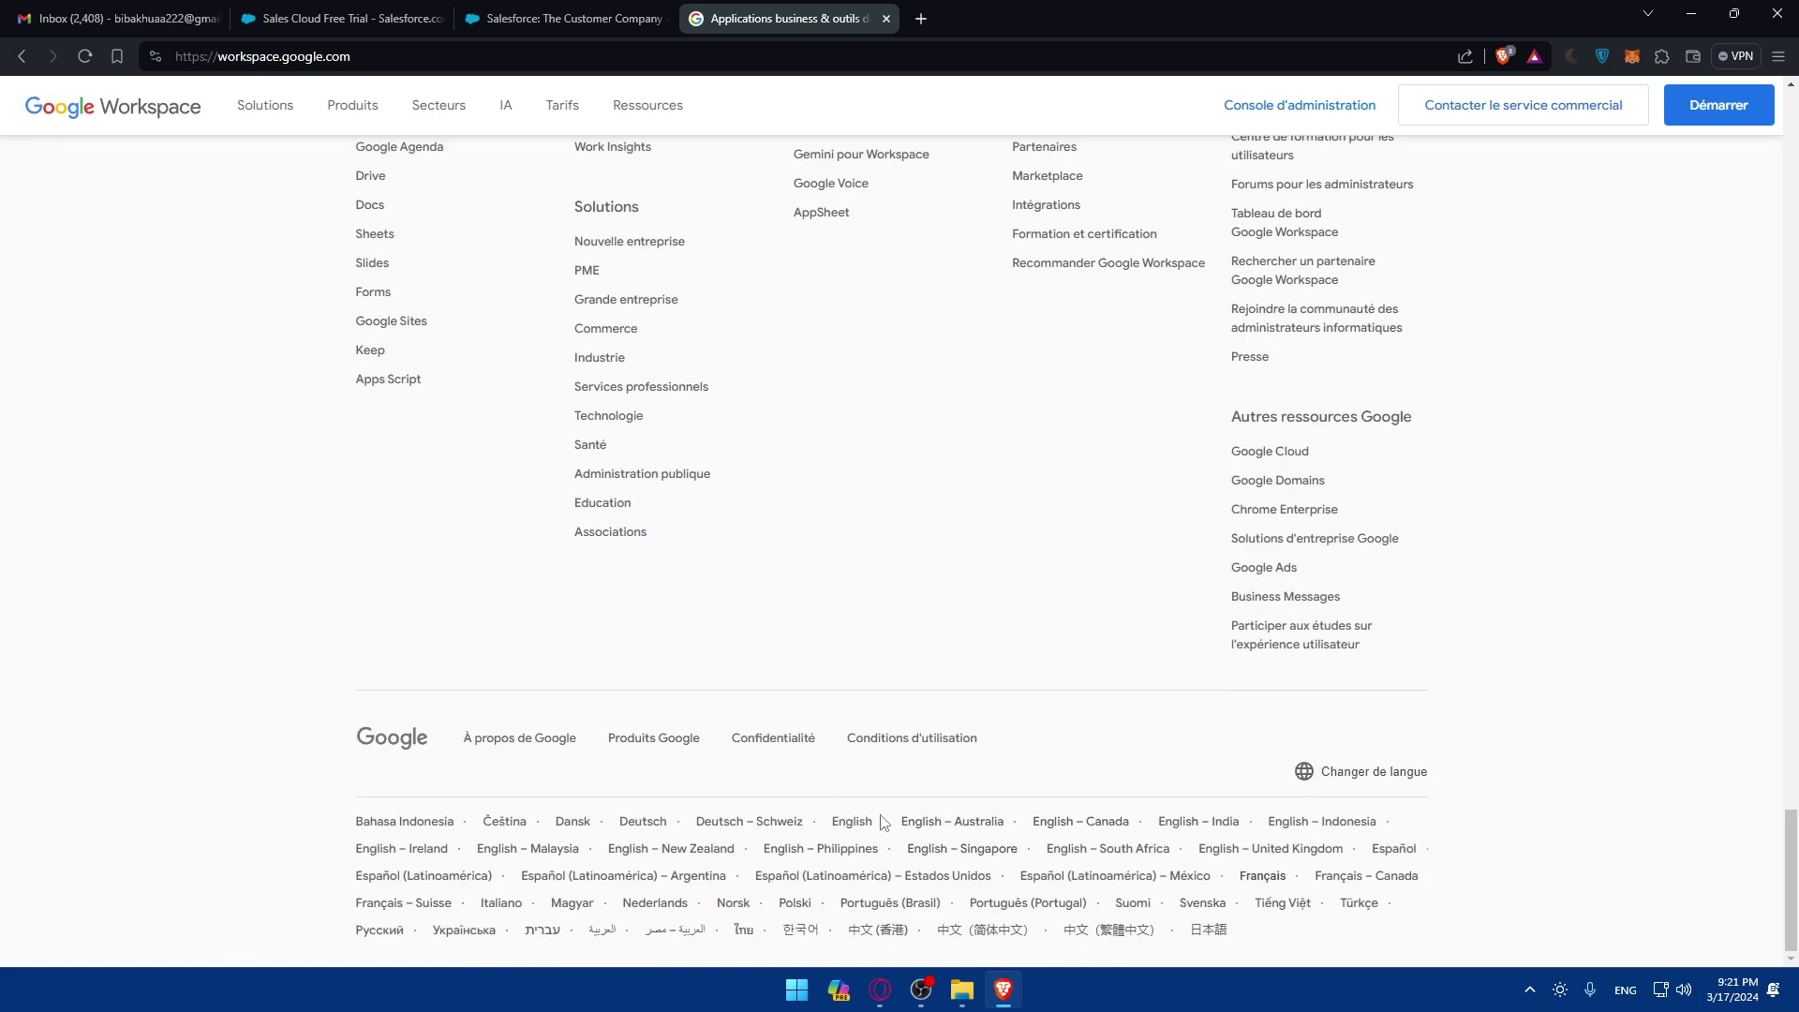
left_click(863, 832)
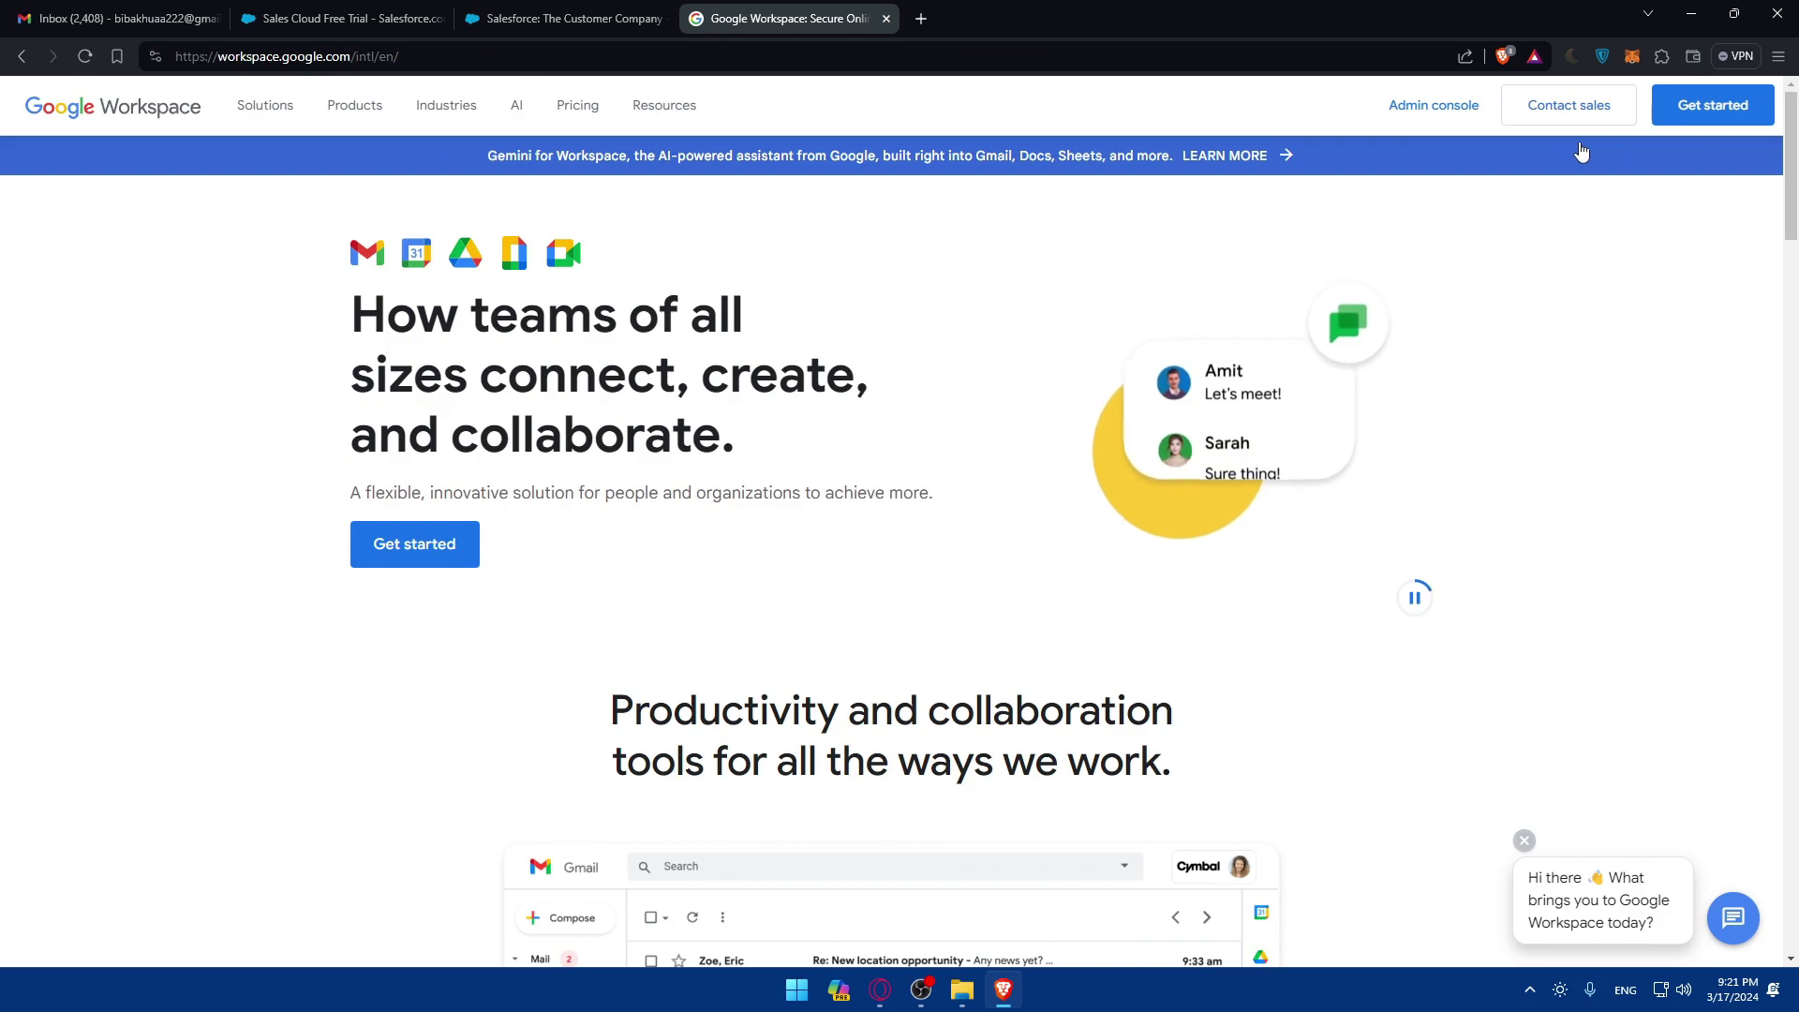
left_click(1691, 104)
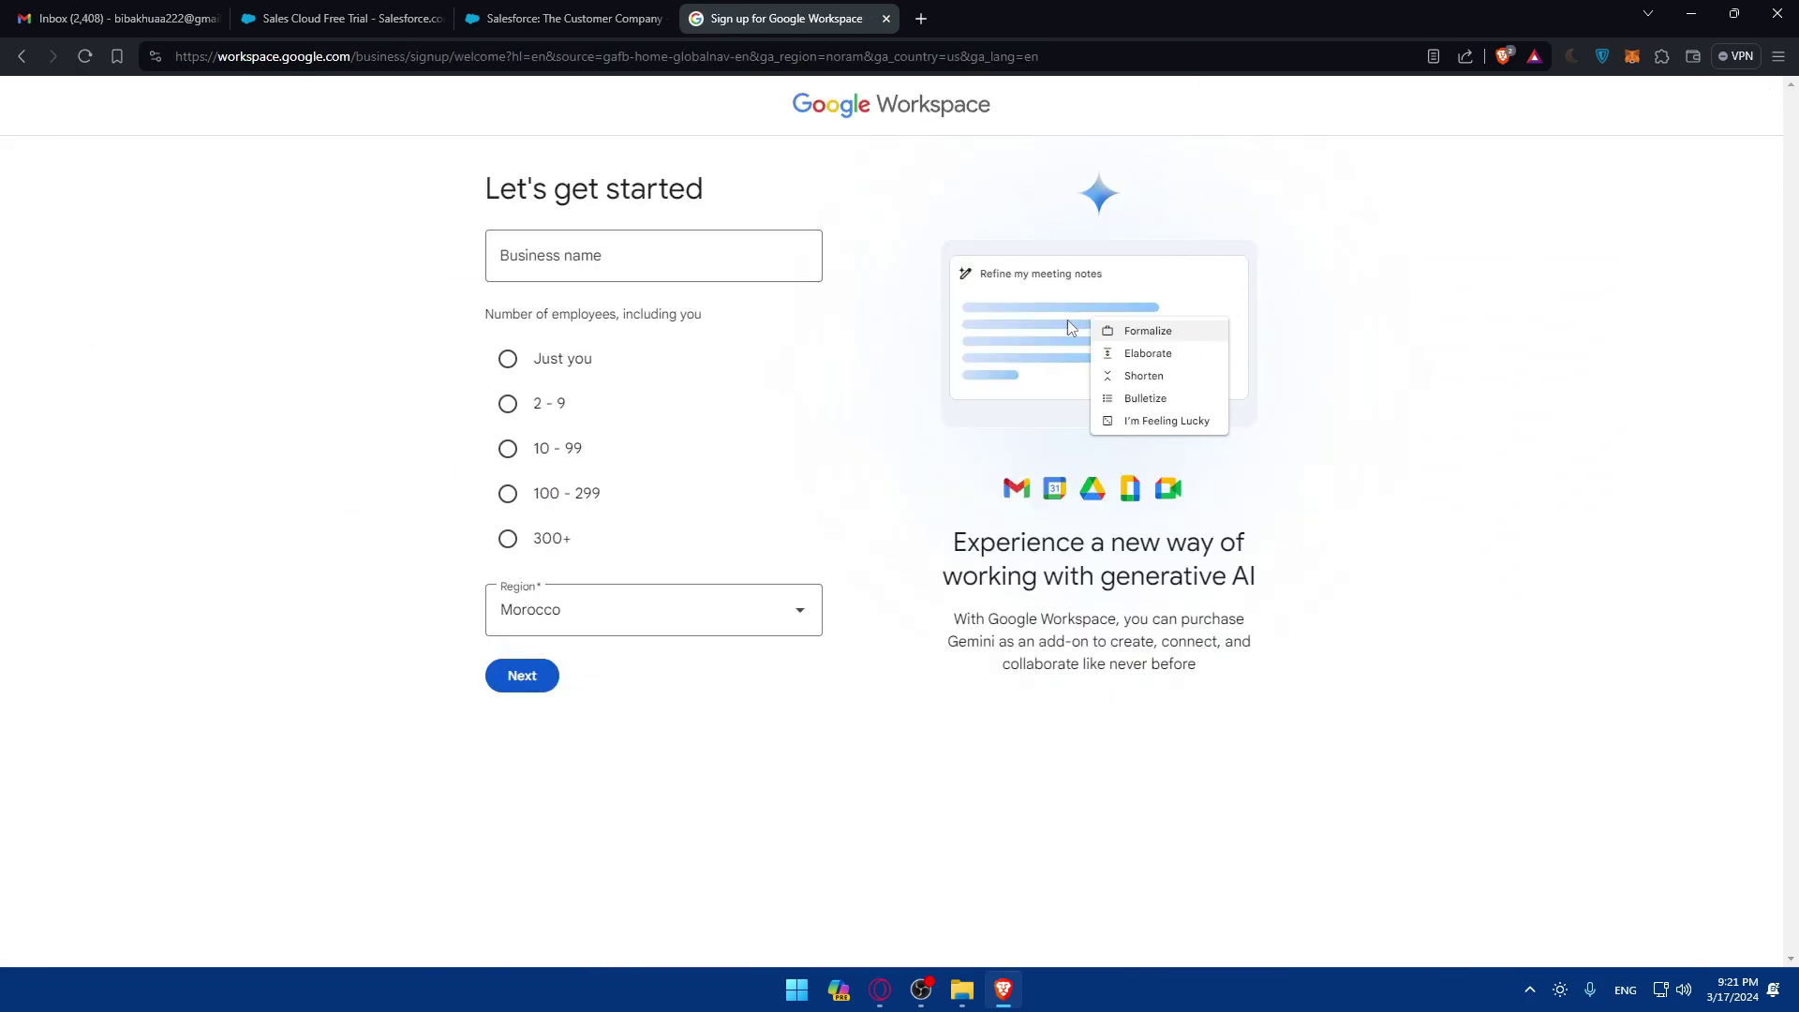
Step: Fill in the business info, choosing a team size of just you
left_click(582, 251)
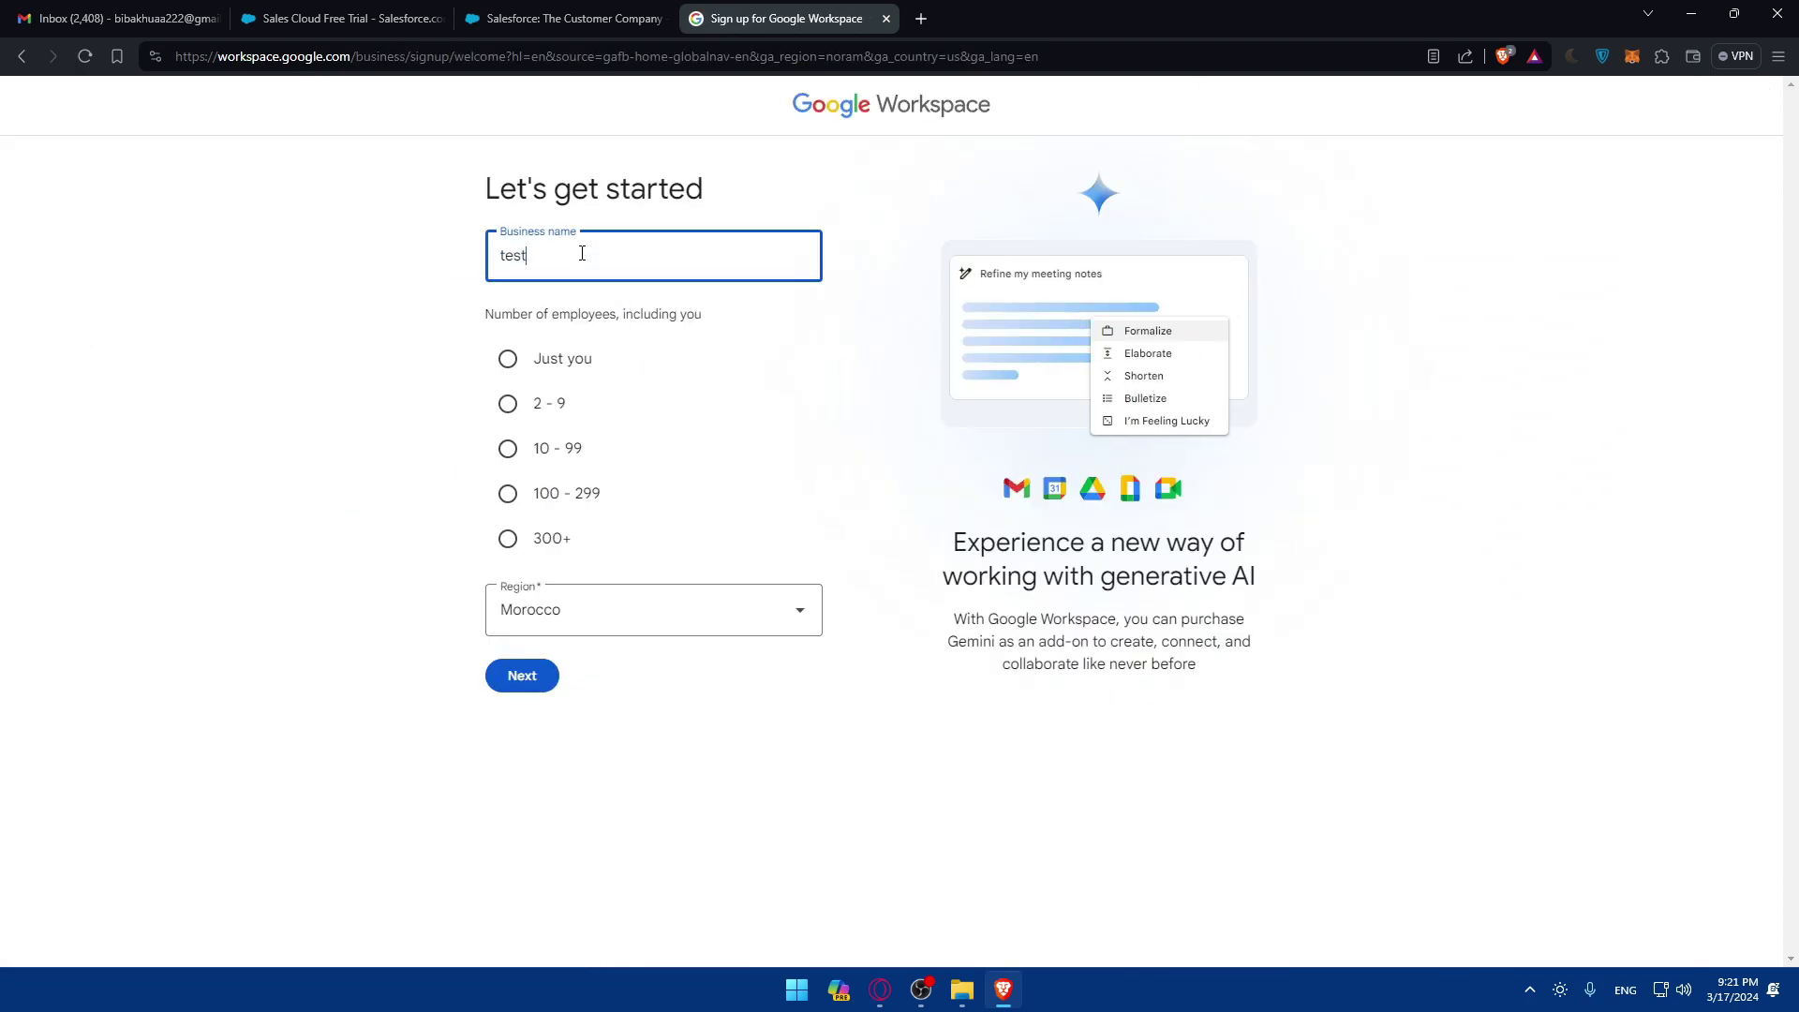
left_click(567, 362)
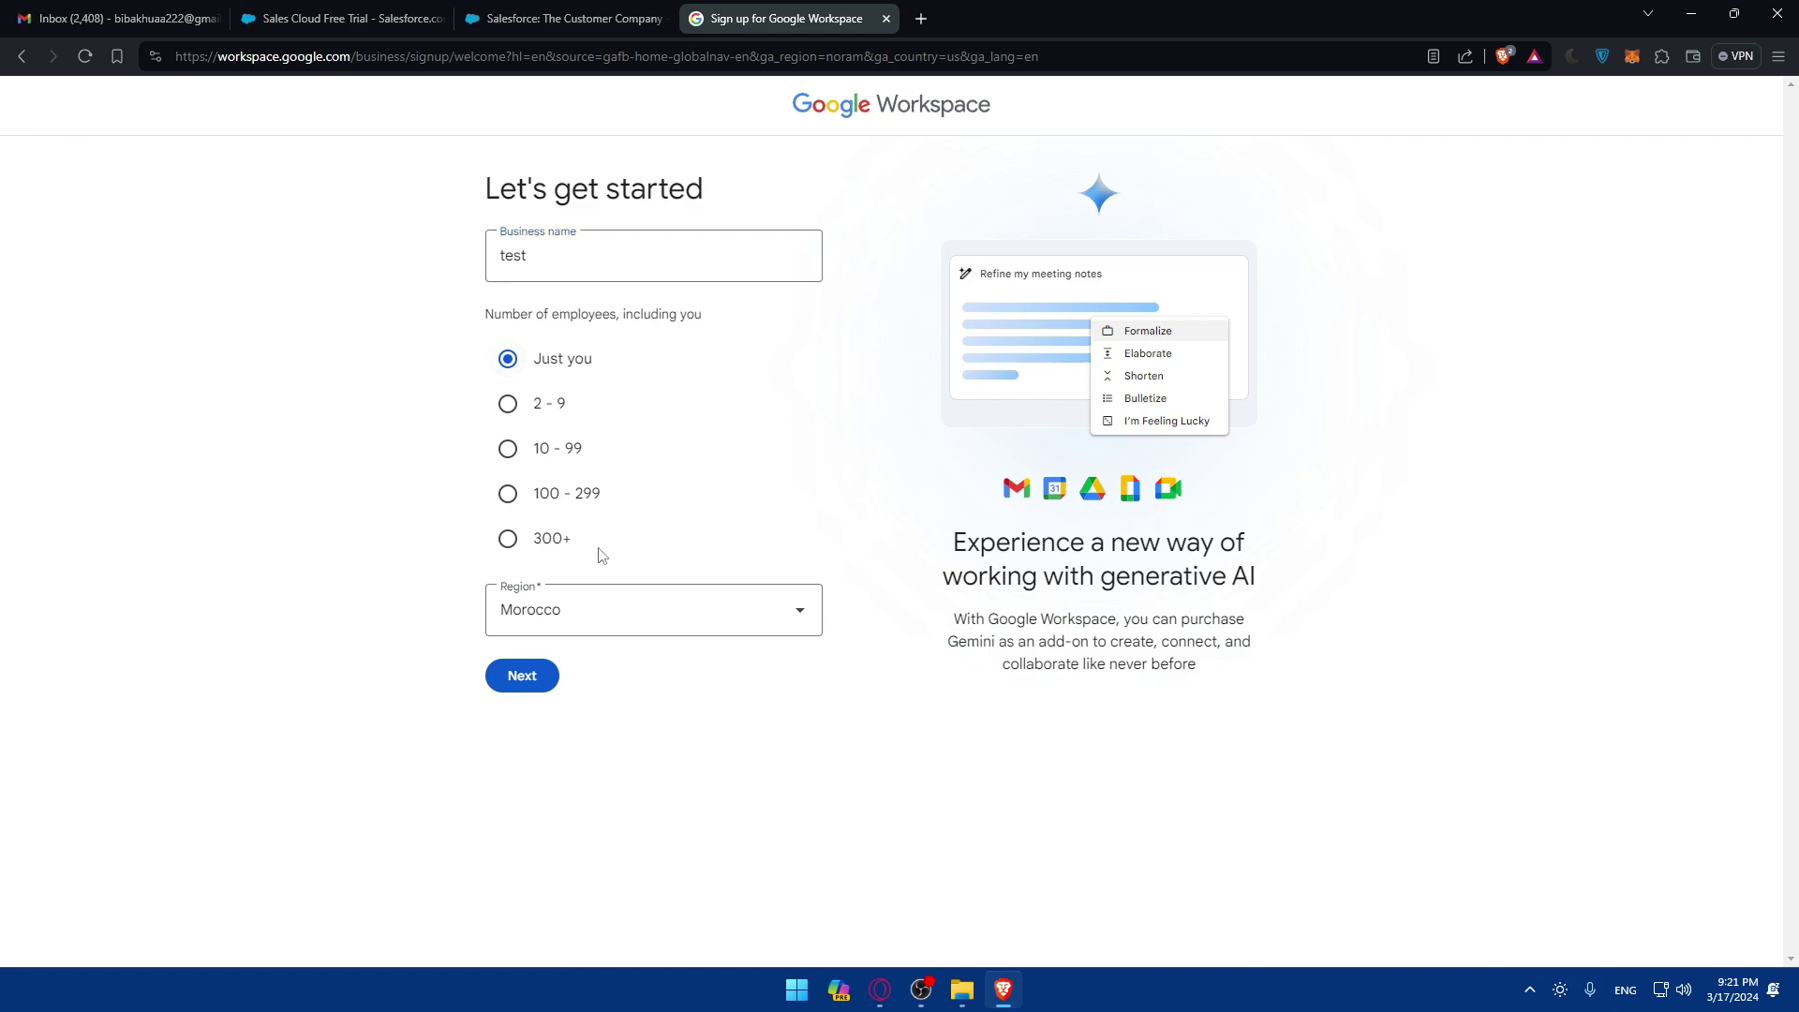
left_click(551, 675)
Step: Enter your first name, last name and current email address, then continue
left_click(775, 358)
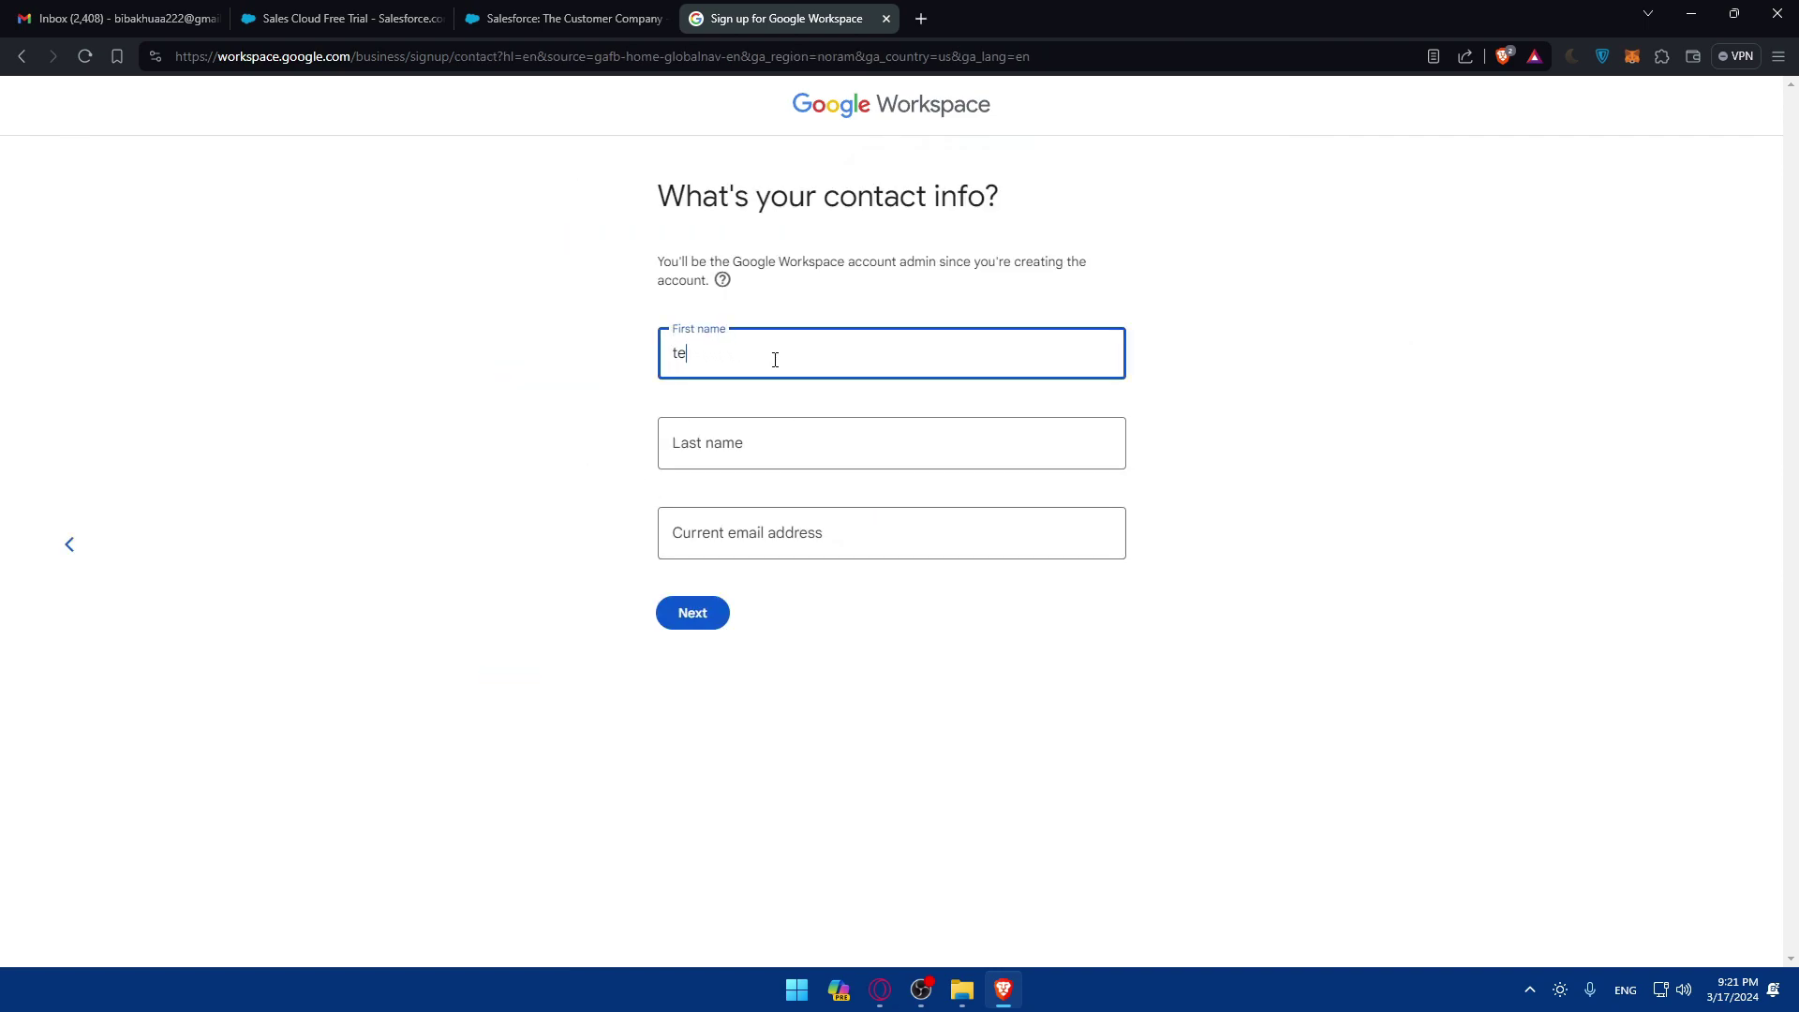
left_click(775, 451)
type("tester")
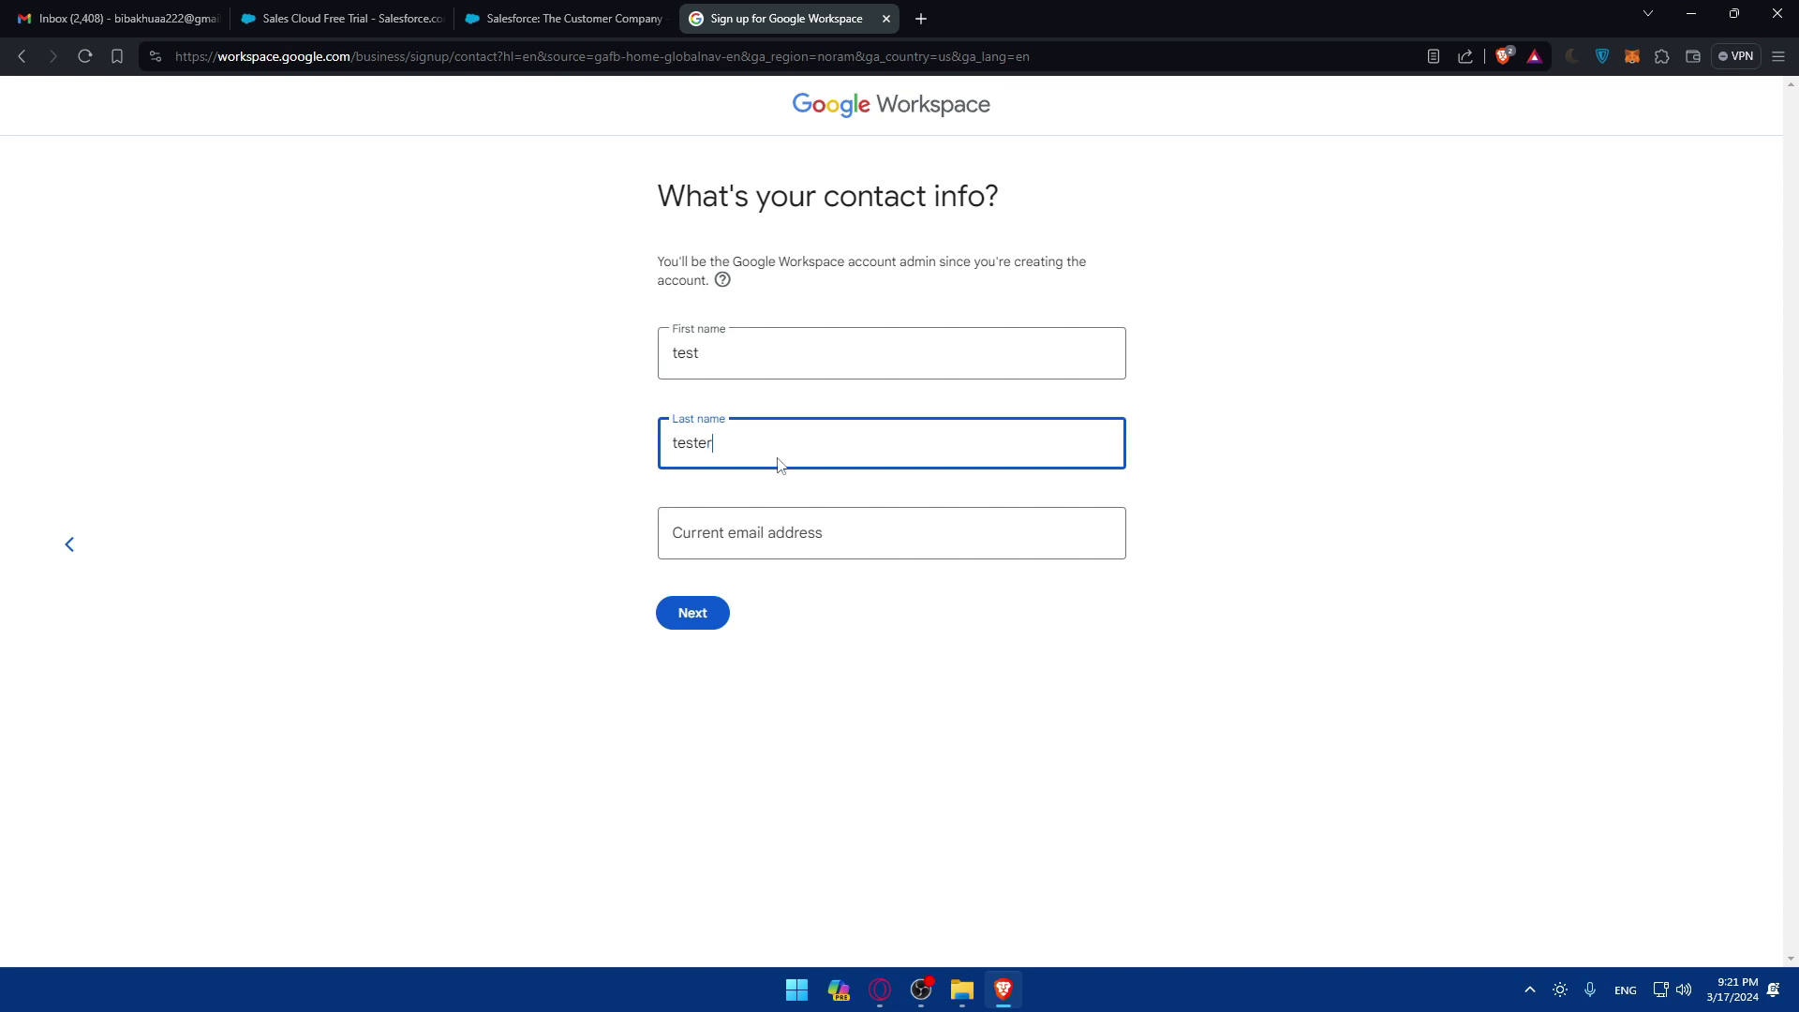
left_click(801, 525)
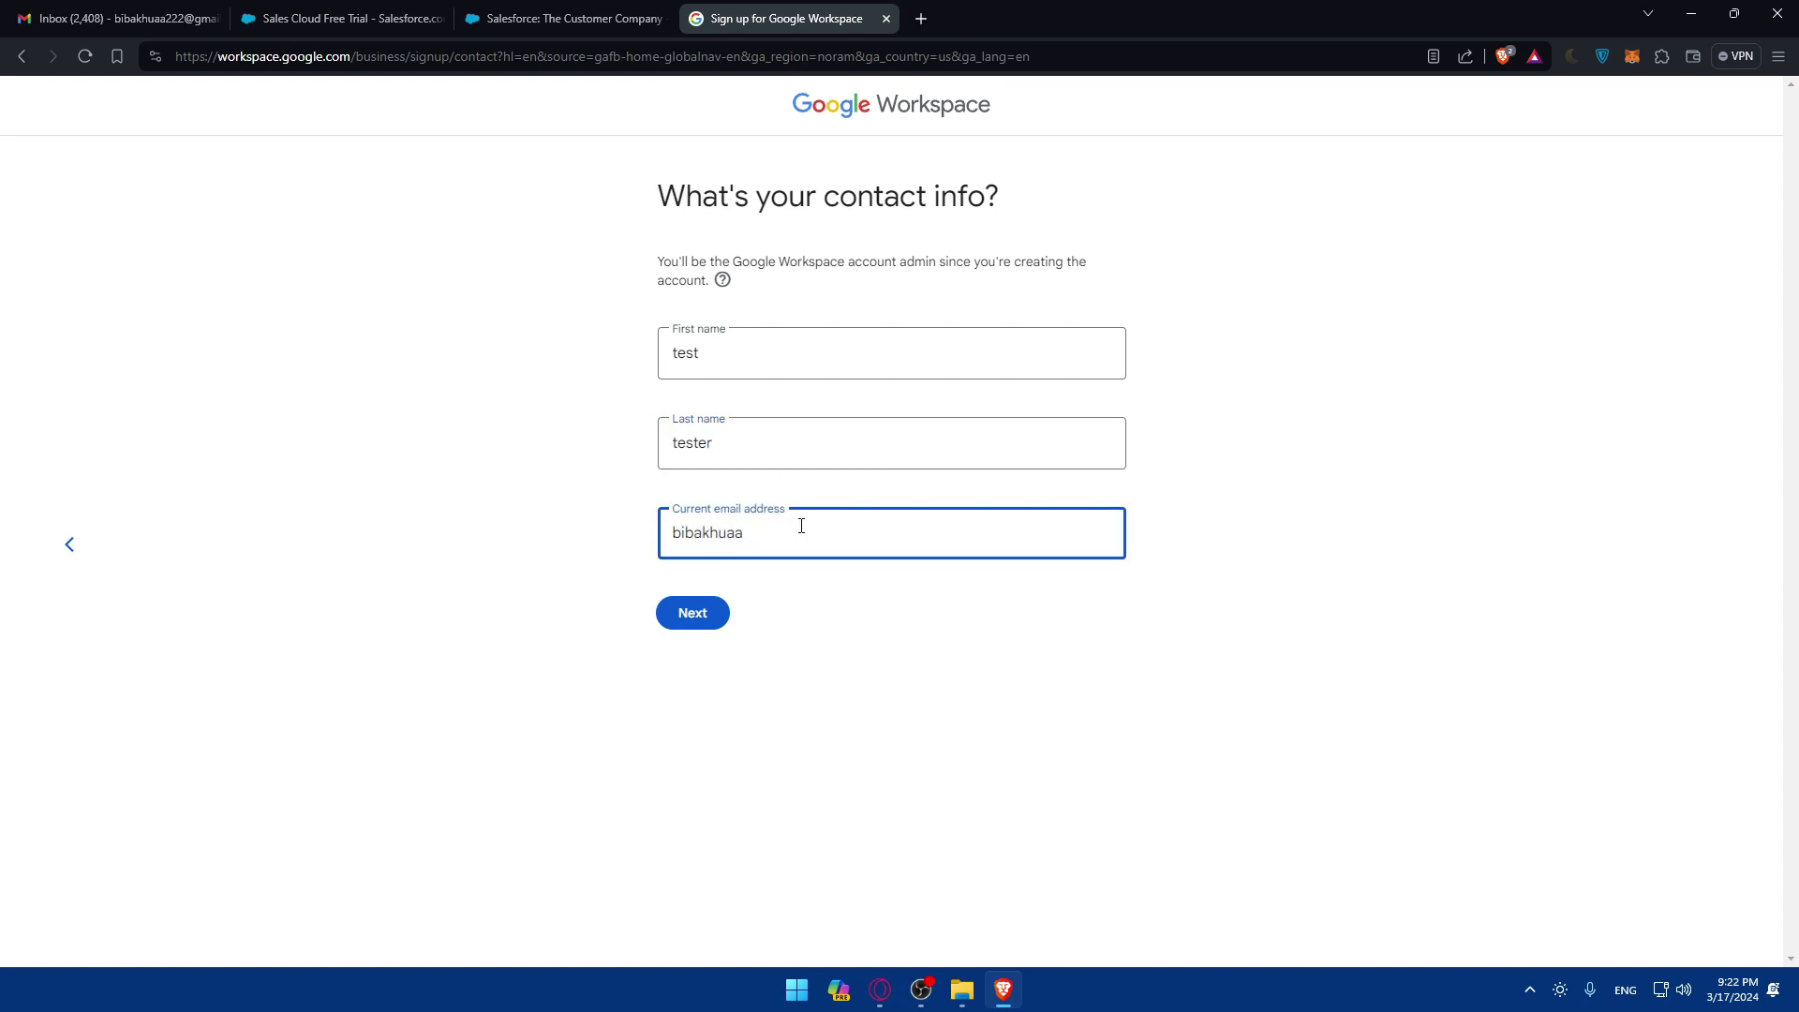
left_click(723, 611)
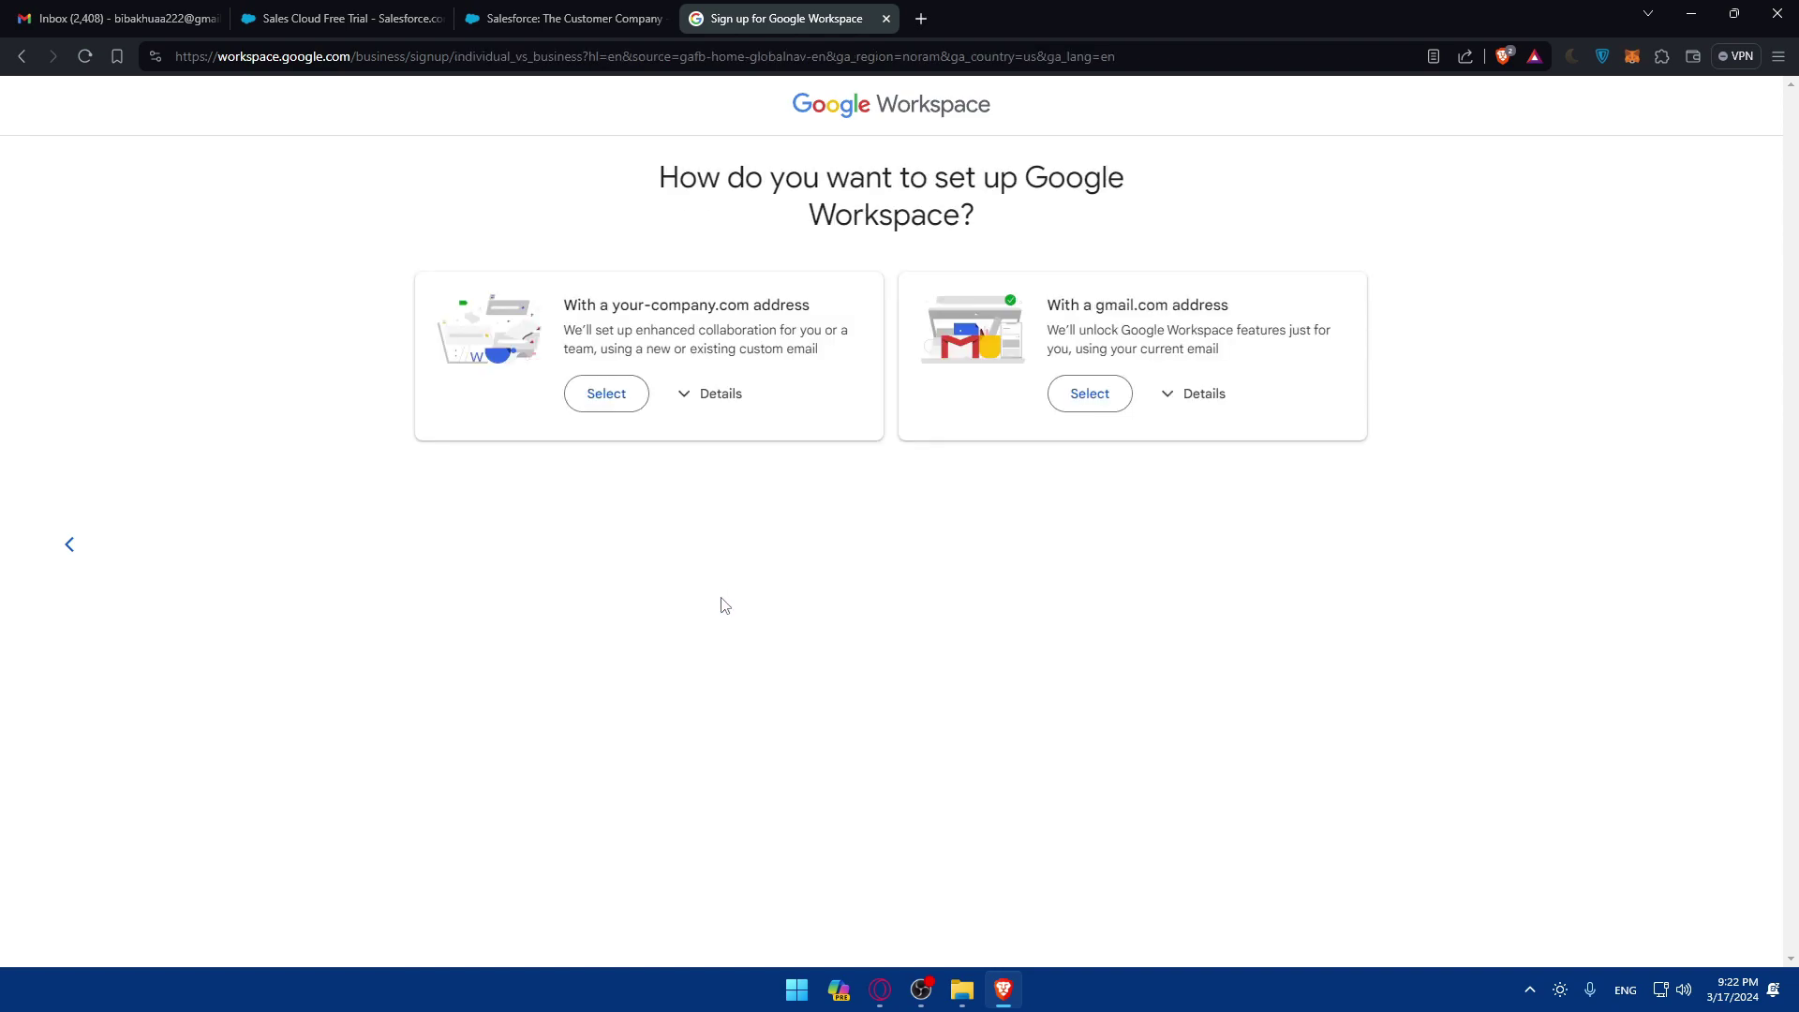
Step: Expand both setup options' details and review the custom-domain features, such as security and management controls
left_click(714, 410)
left_click(1195, 393)
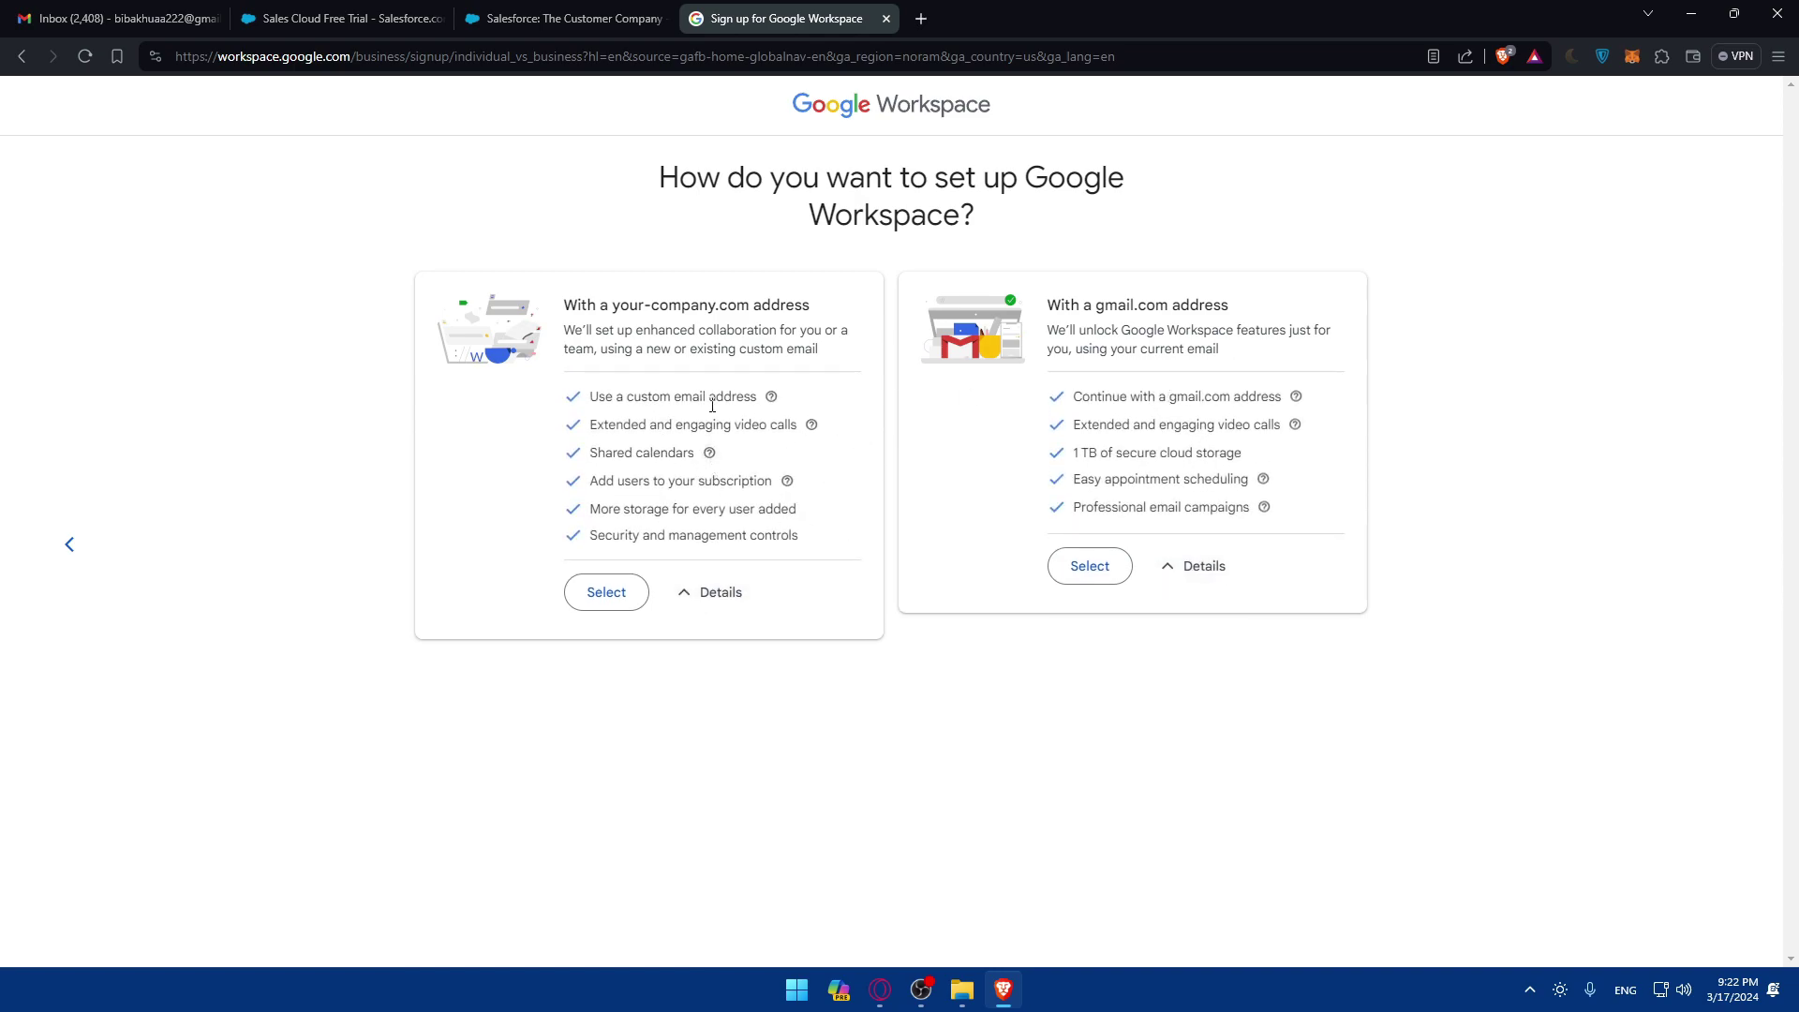
left_click_drag(556, 305, 842, 310)
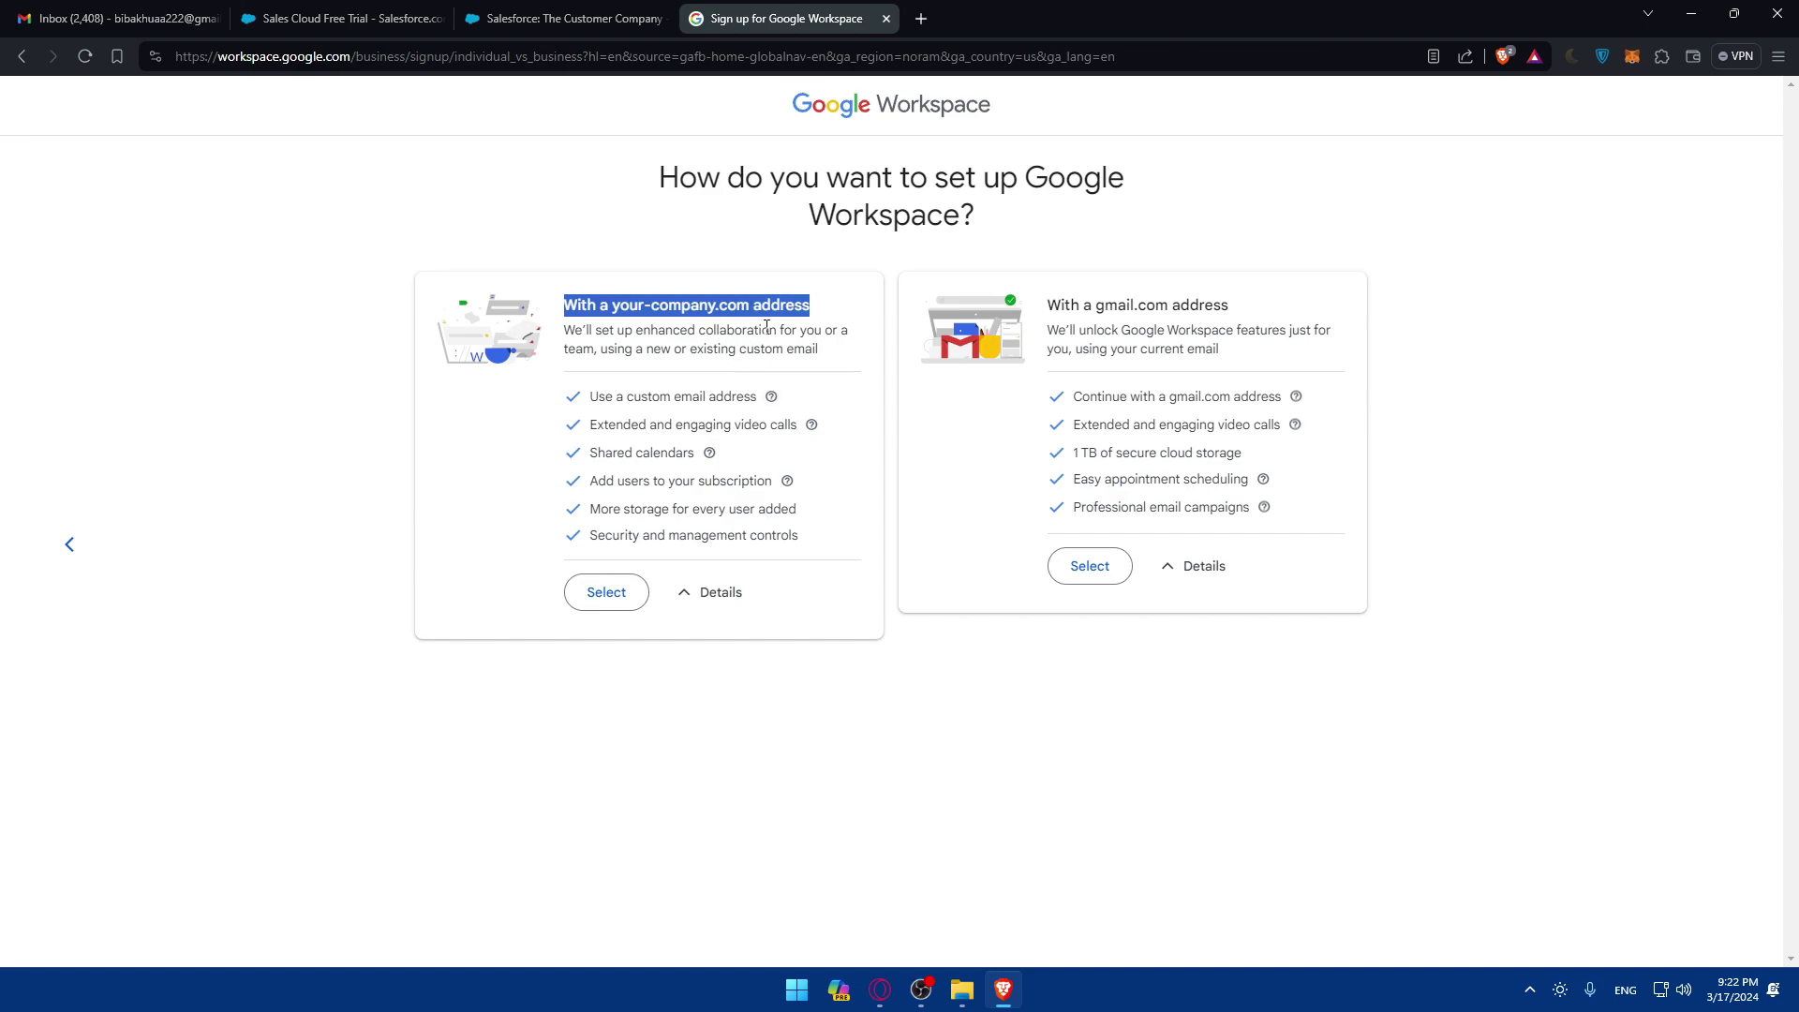
left_click_drag(1091, 306, 1209, 307)
left_click(687, 497)
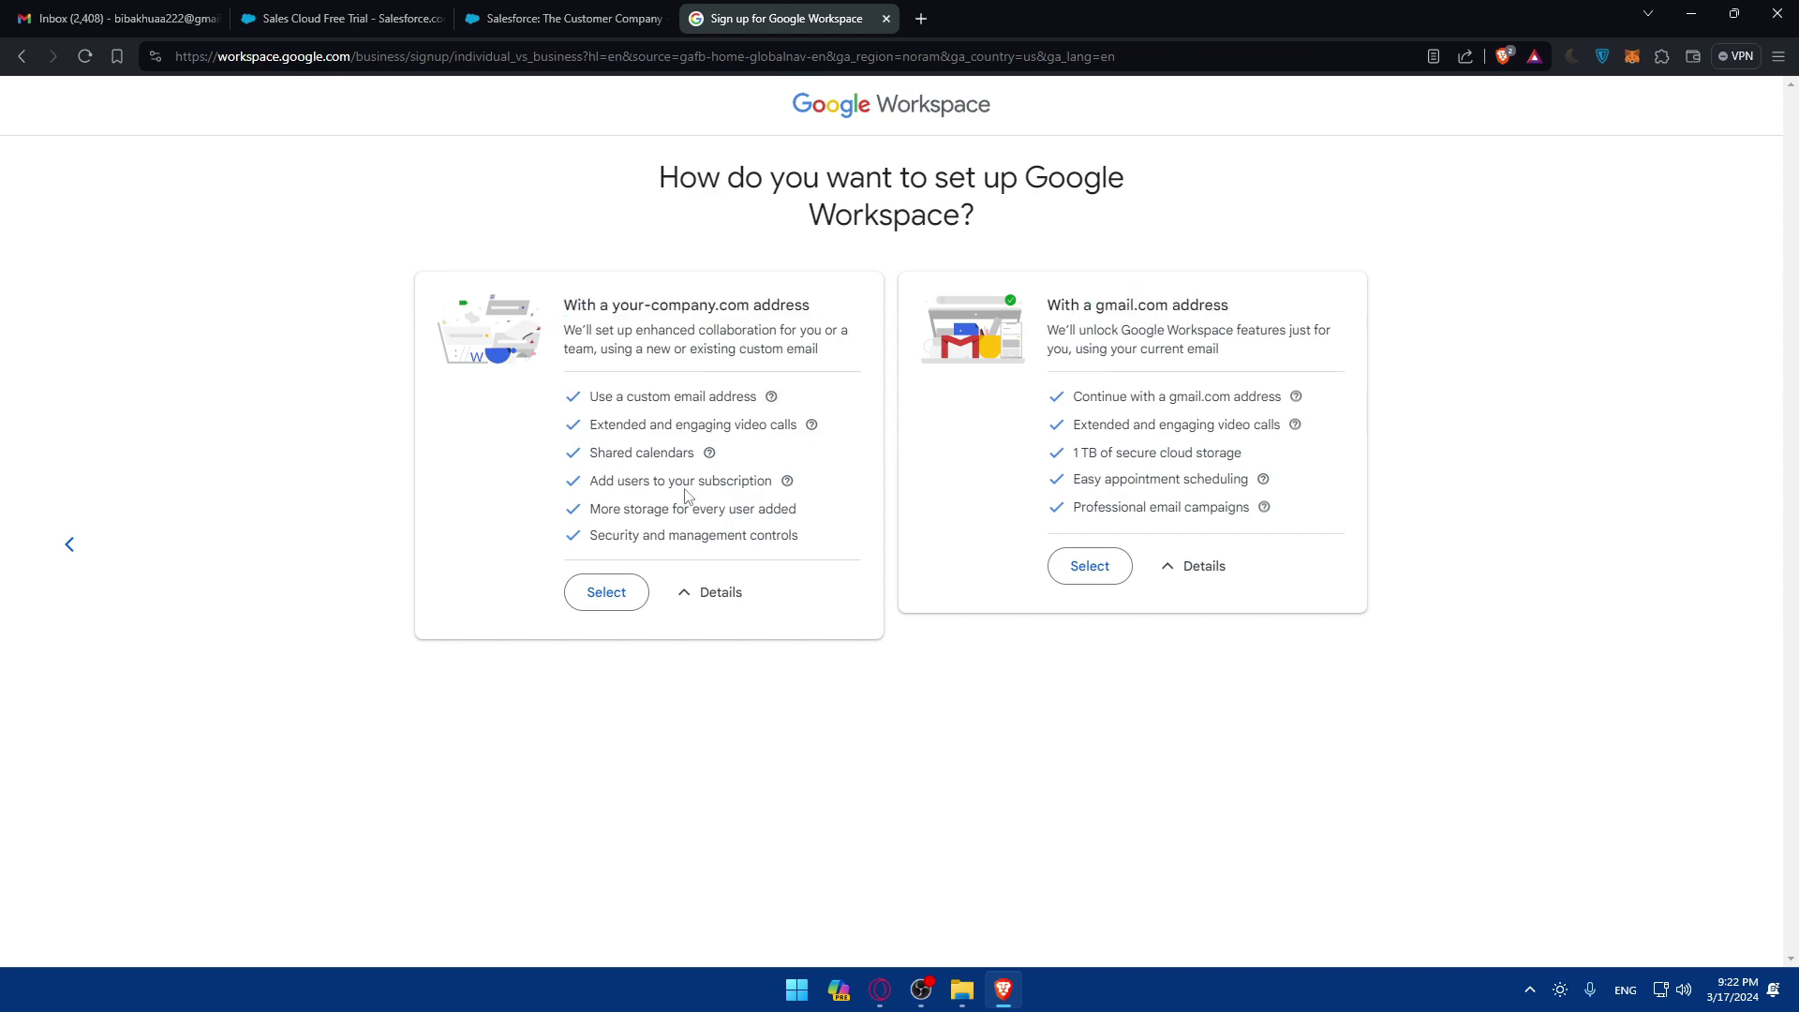
left_click_drag(589, 398, 771, 397)
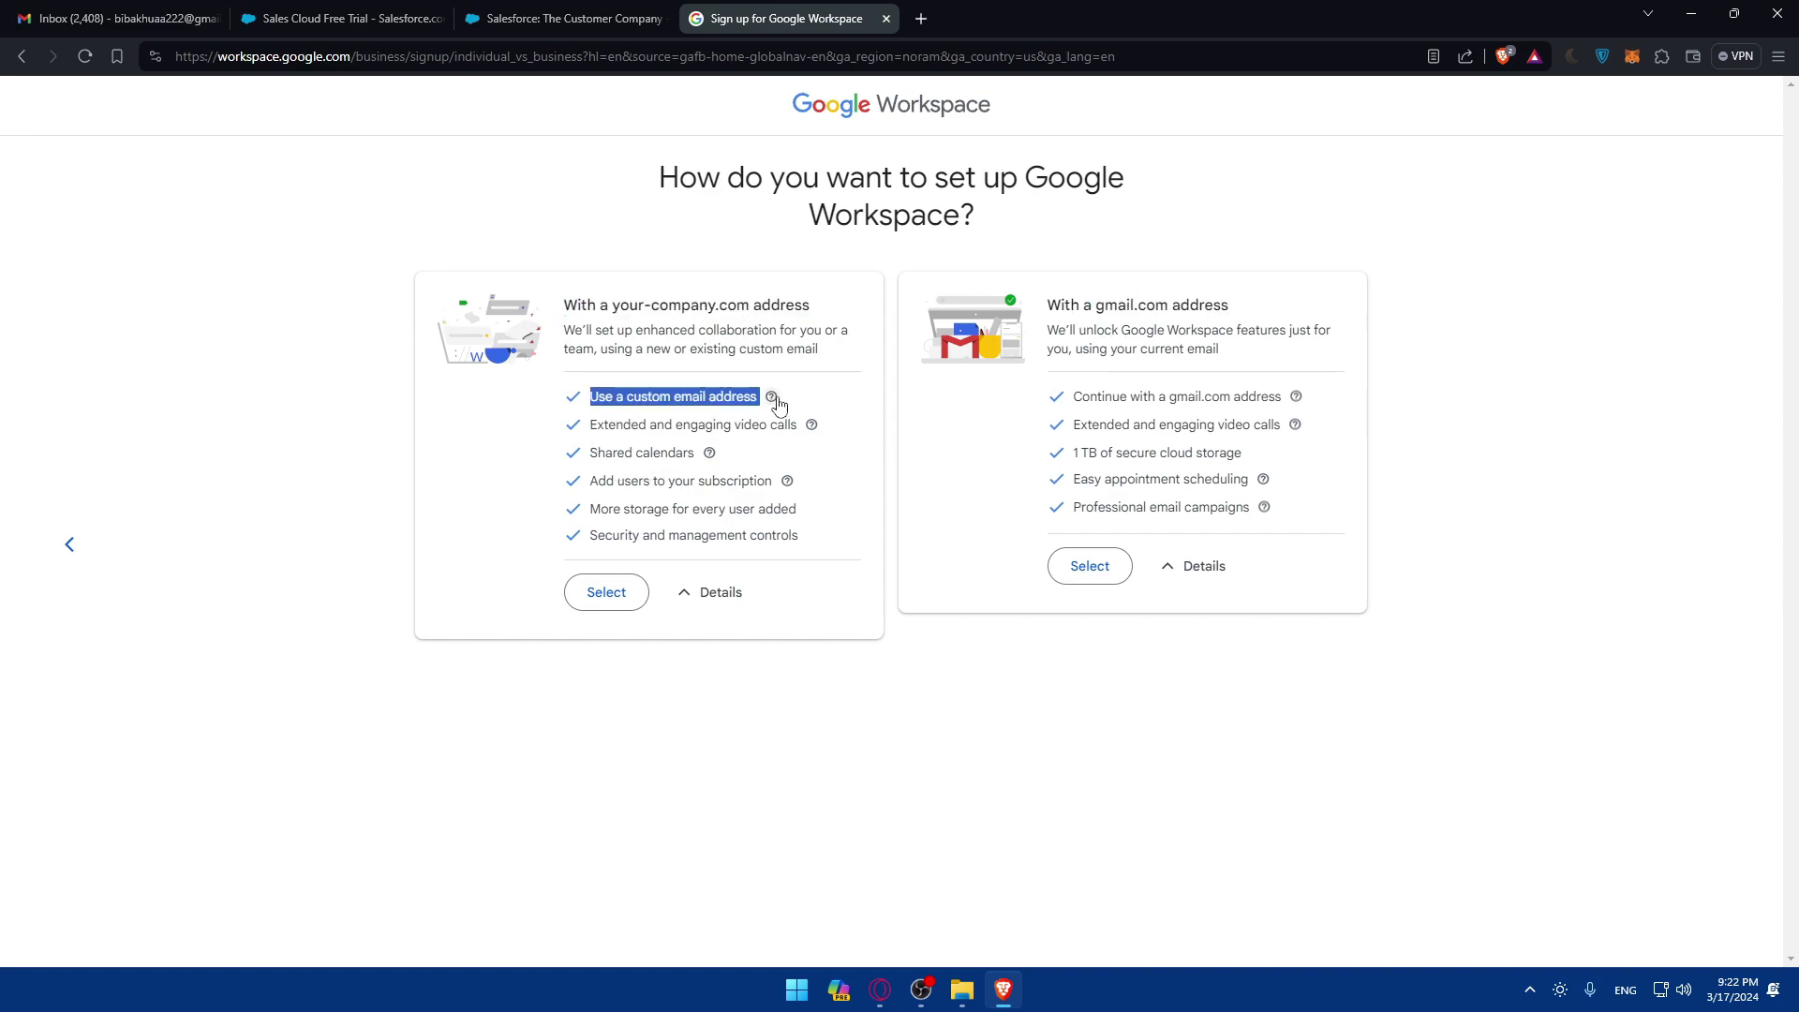
left_click(718, 419)
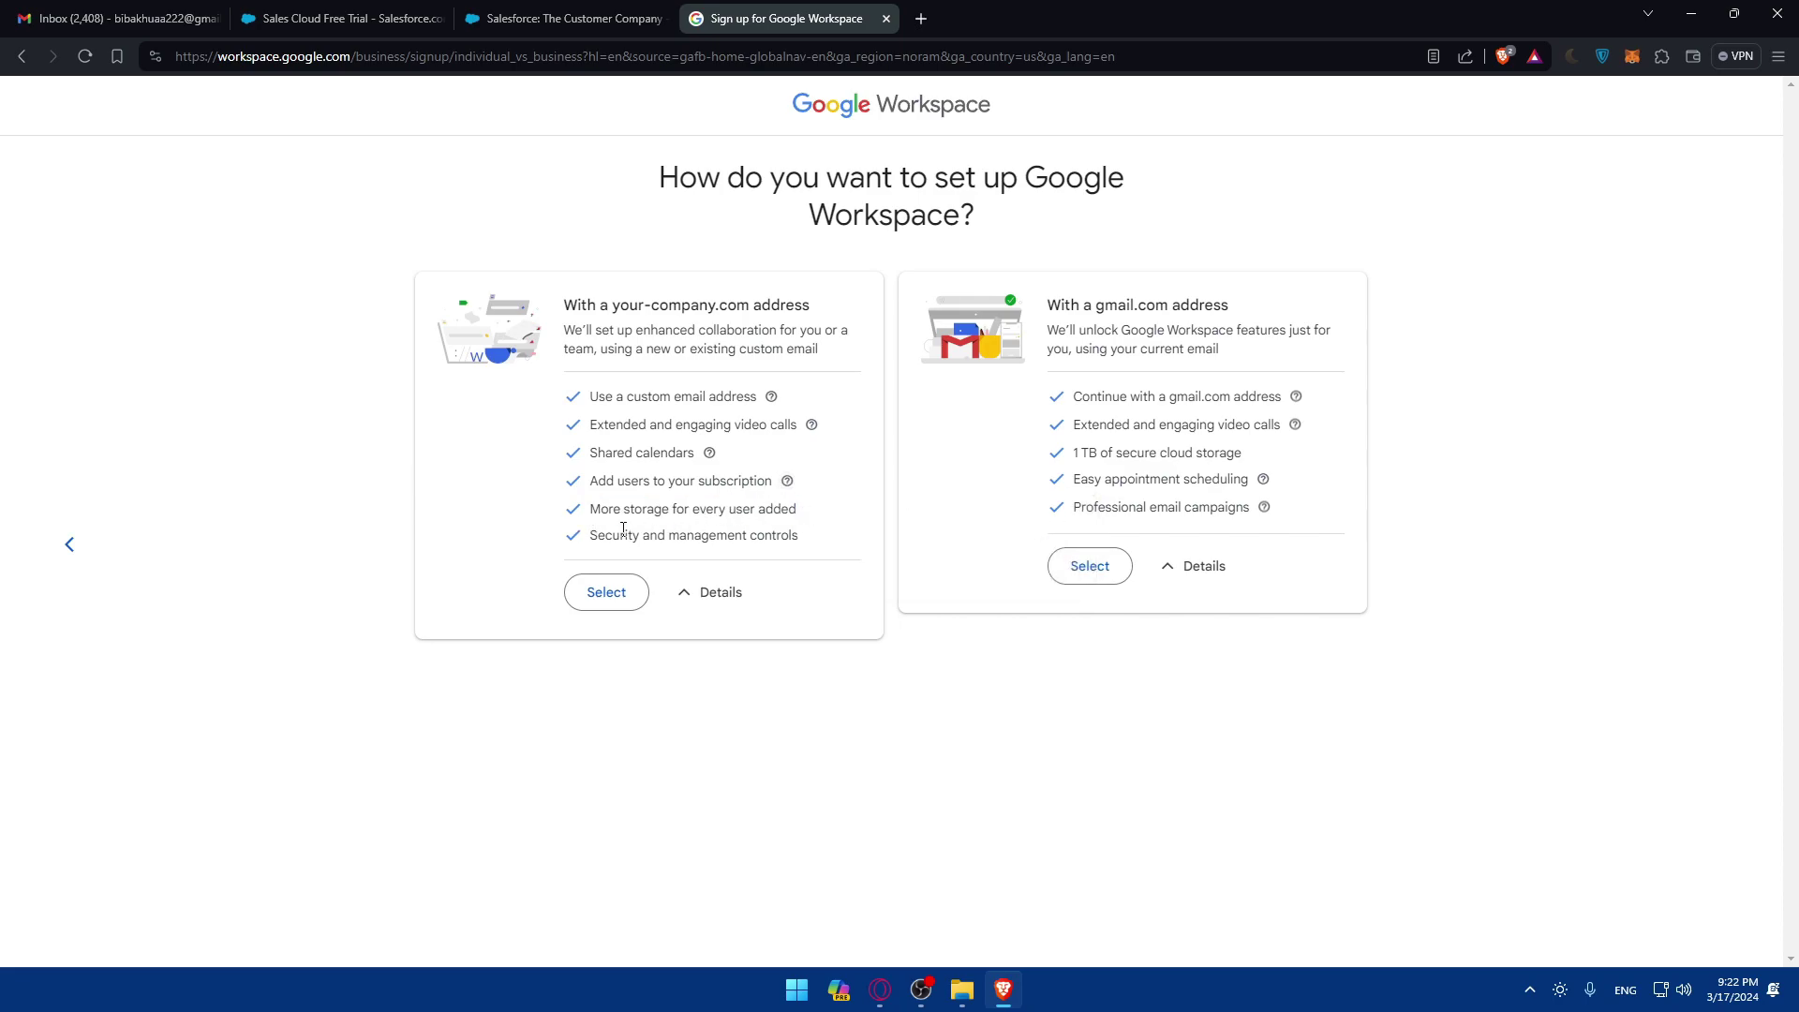
left_click_drag(595, 534, 843, 540)
left_click(844, 540)
Step: Review the gmail.com option's features, including cloud storage and scheduling, then select it
left_click_drag(1071, 401, 1305, 401)
left_click(1292, 428)
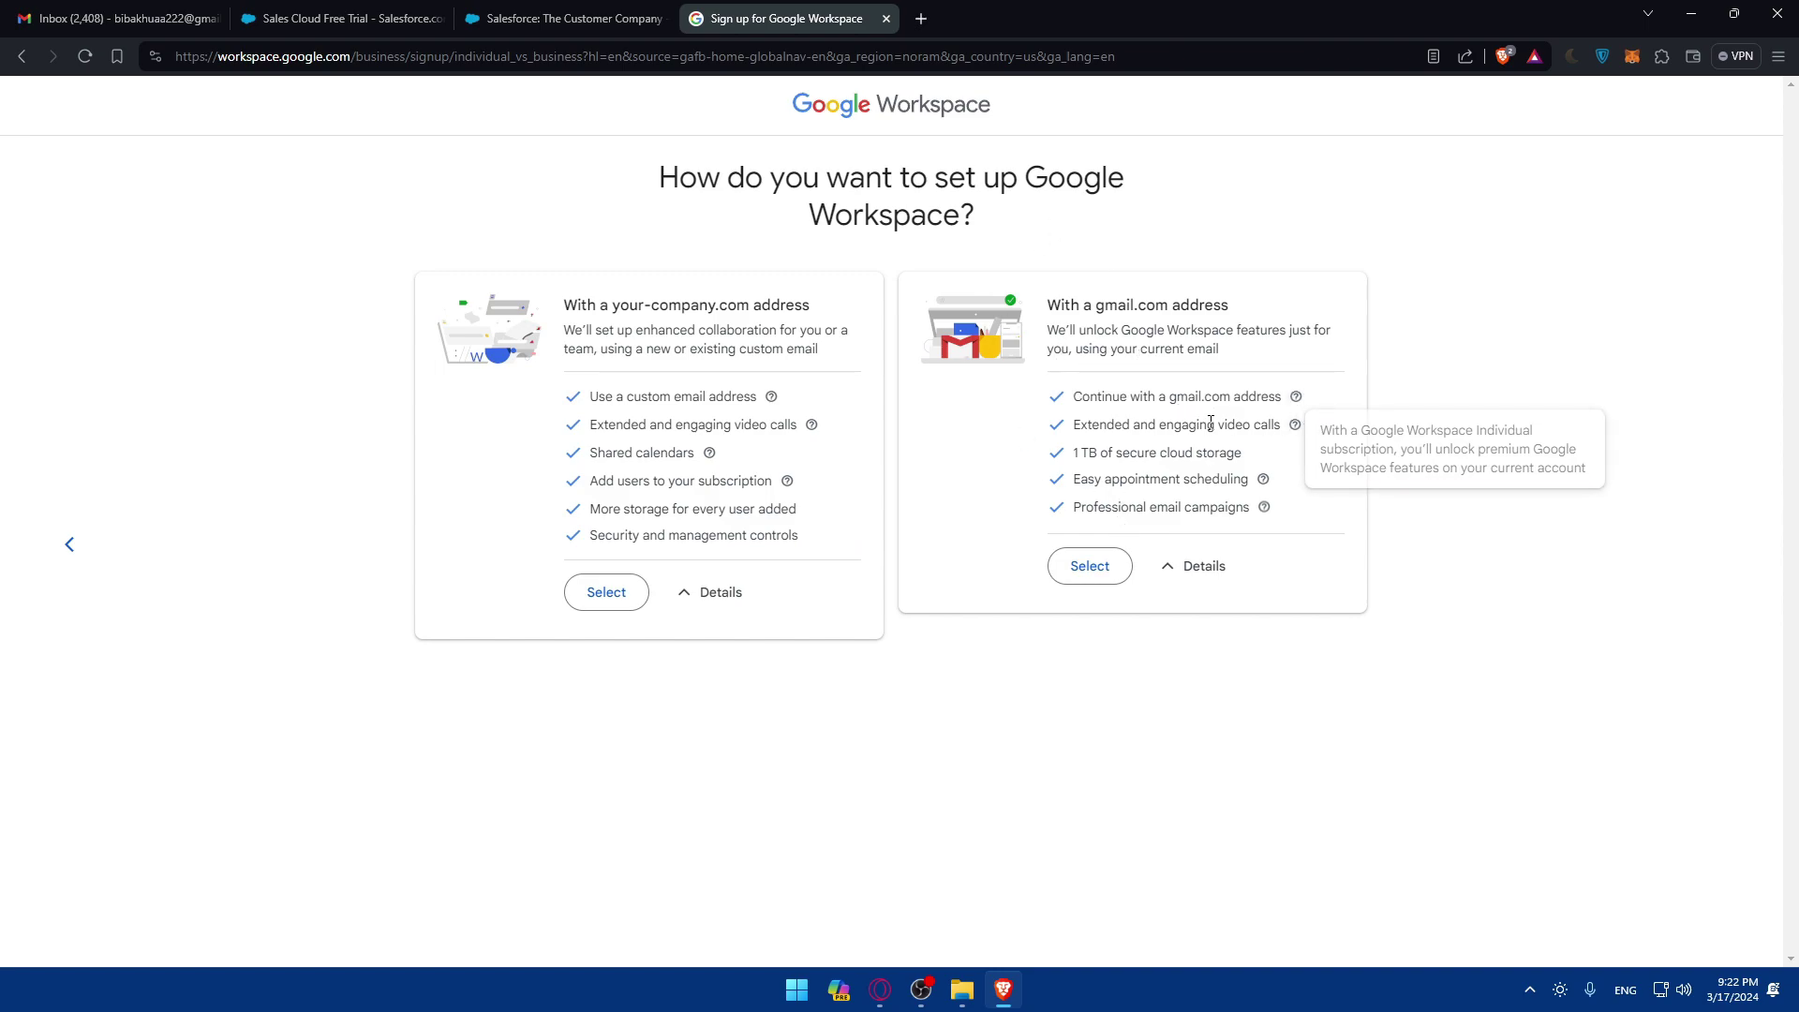
mouse_move(1295, 424)
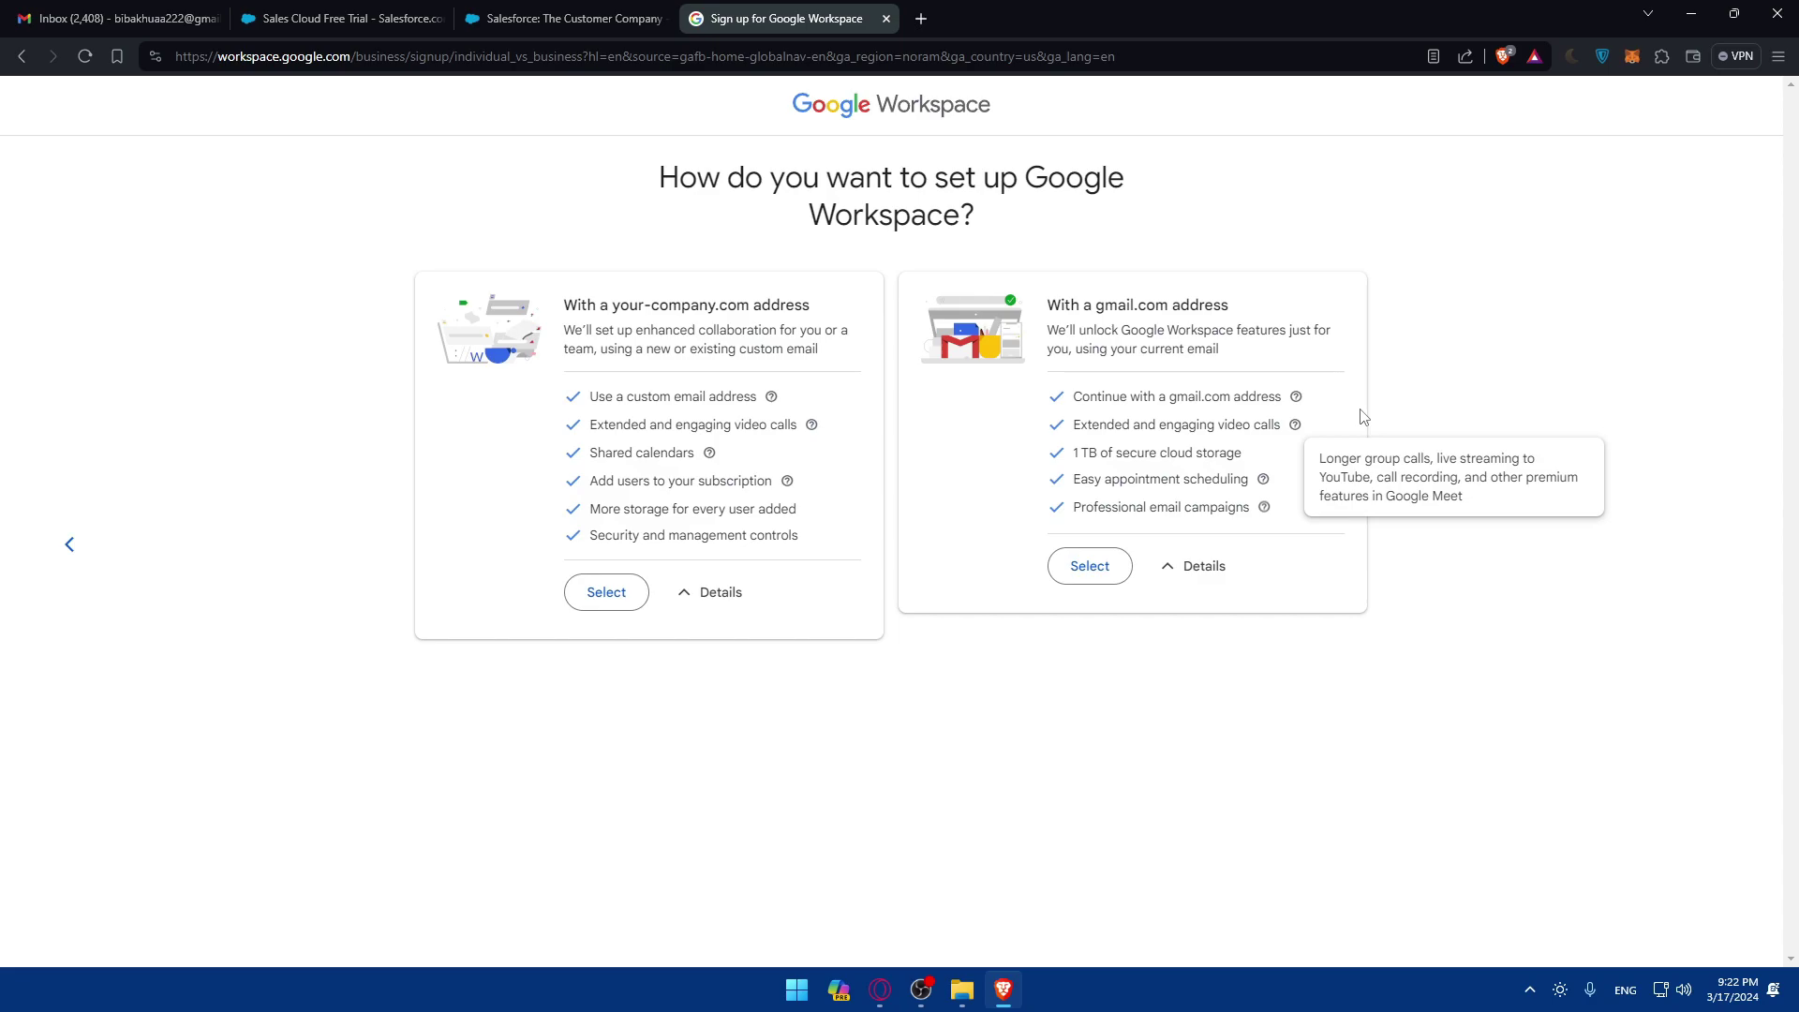
left_click_drag(1107, 455, 1256, 478)
left_click(1269, 453)
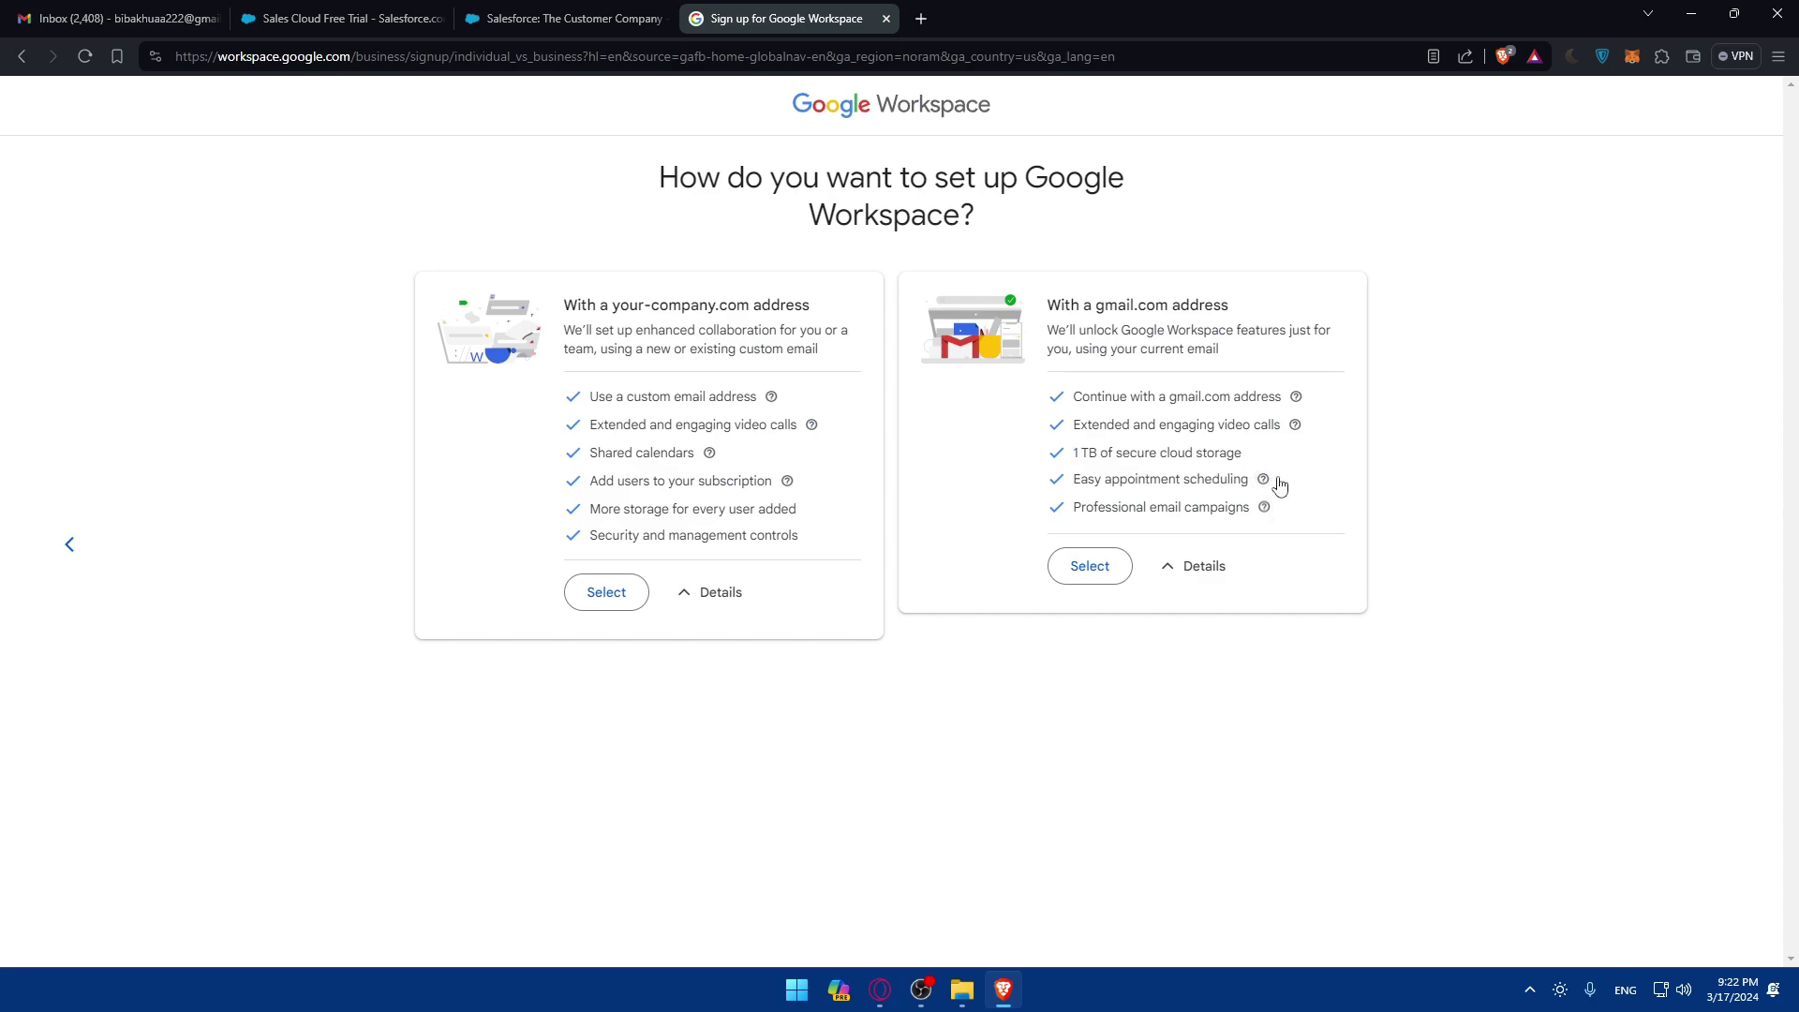
mouse_move(1262, 509)
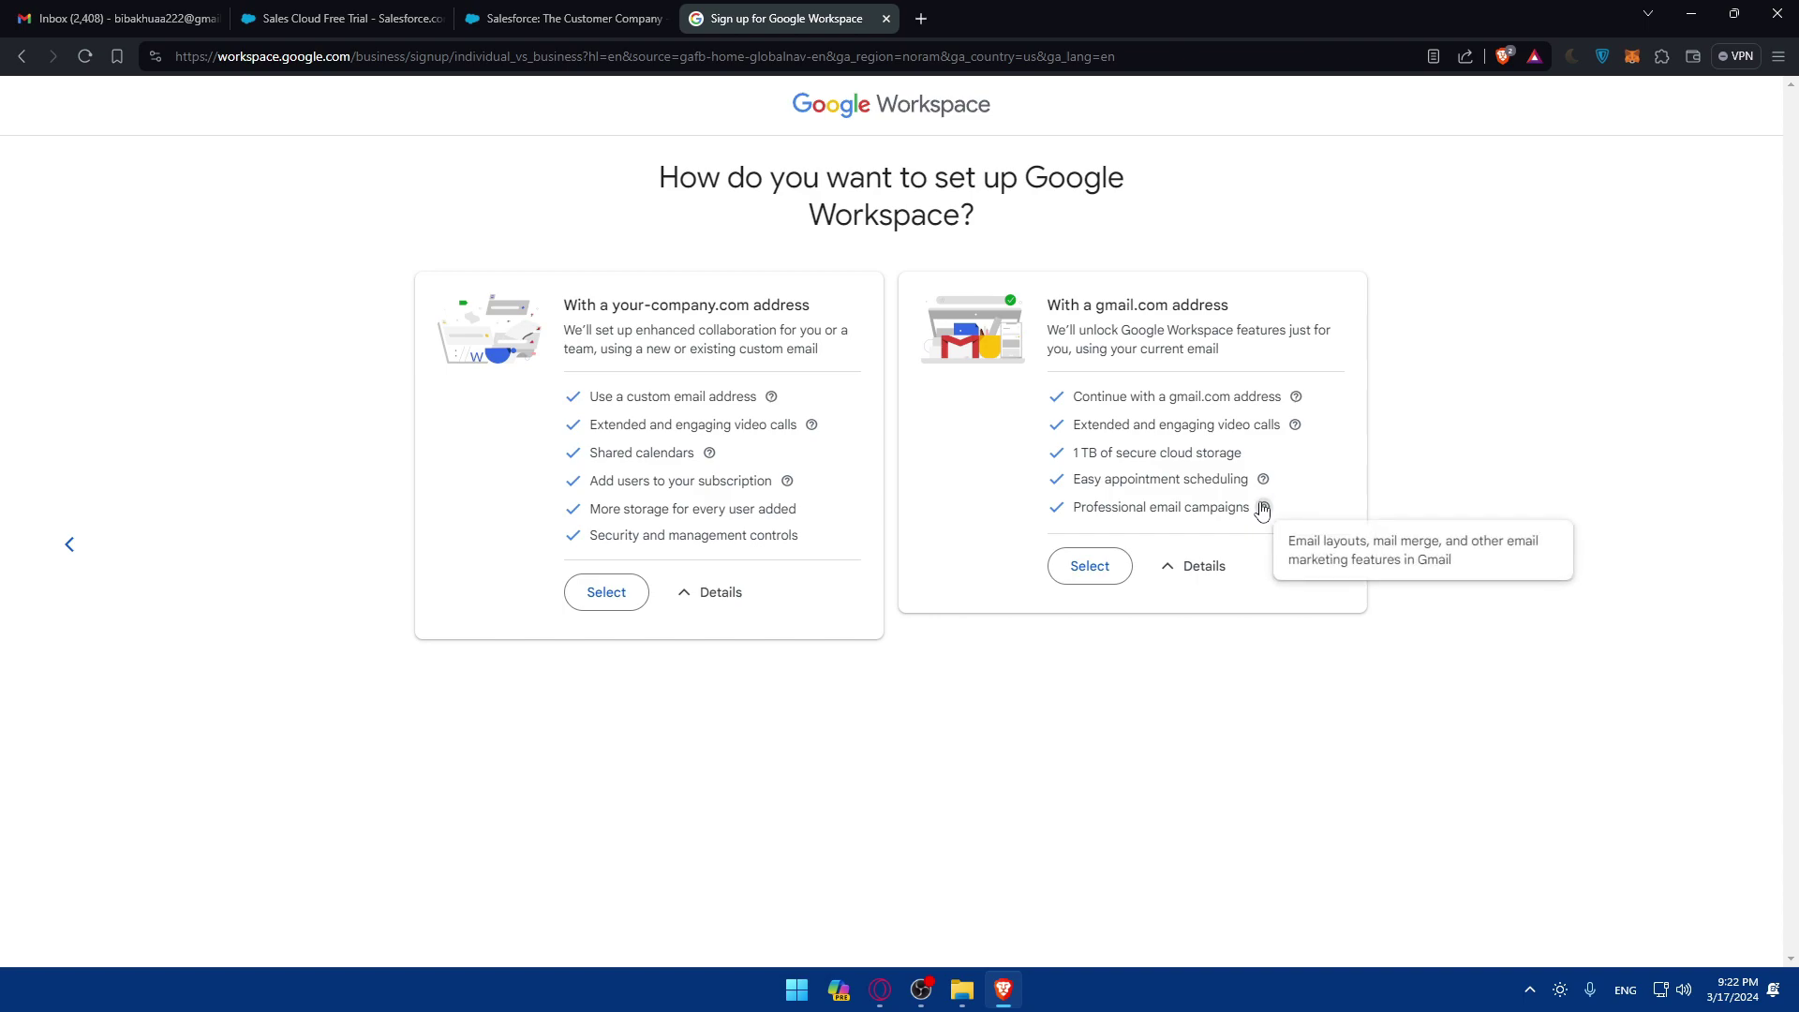
left_click(1104, 565)
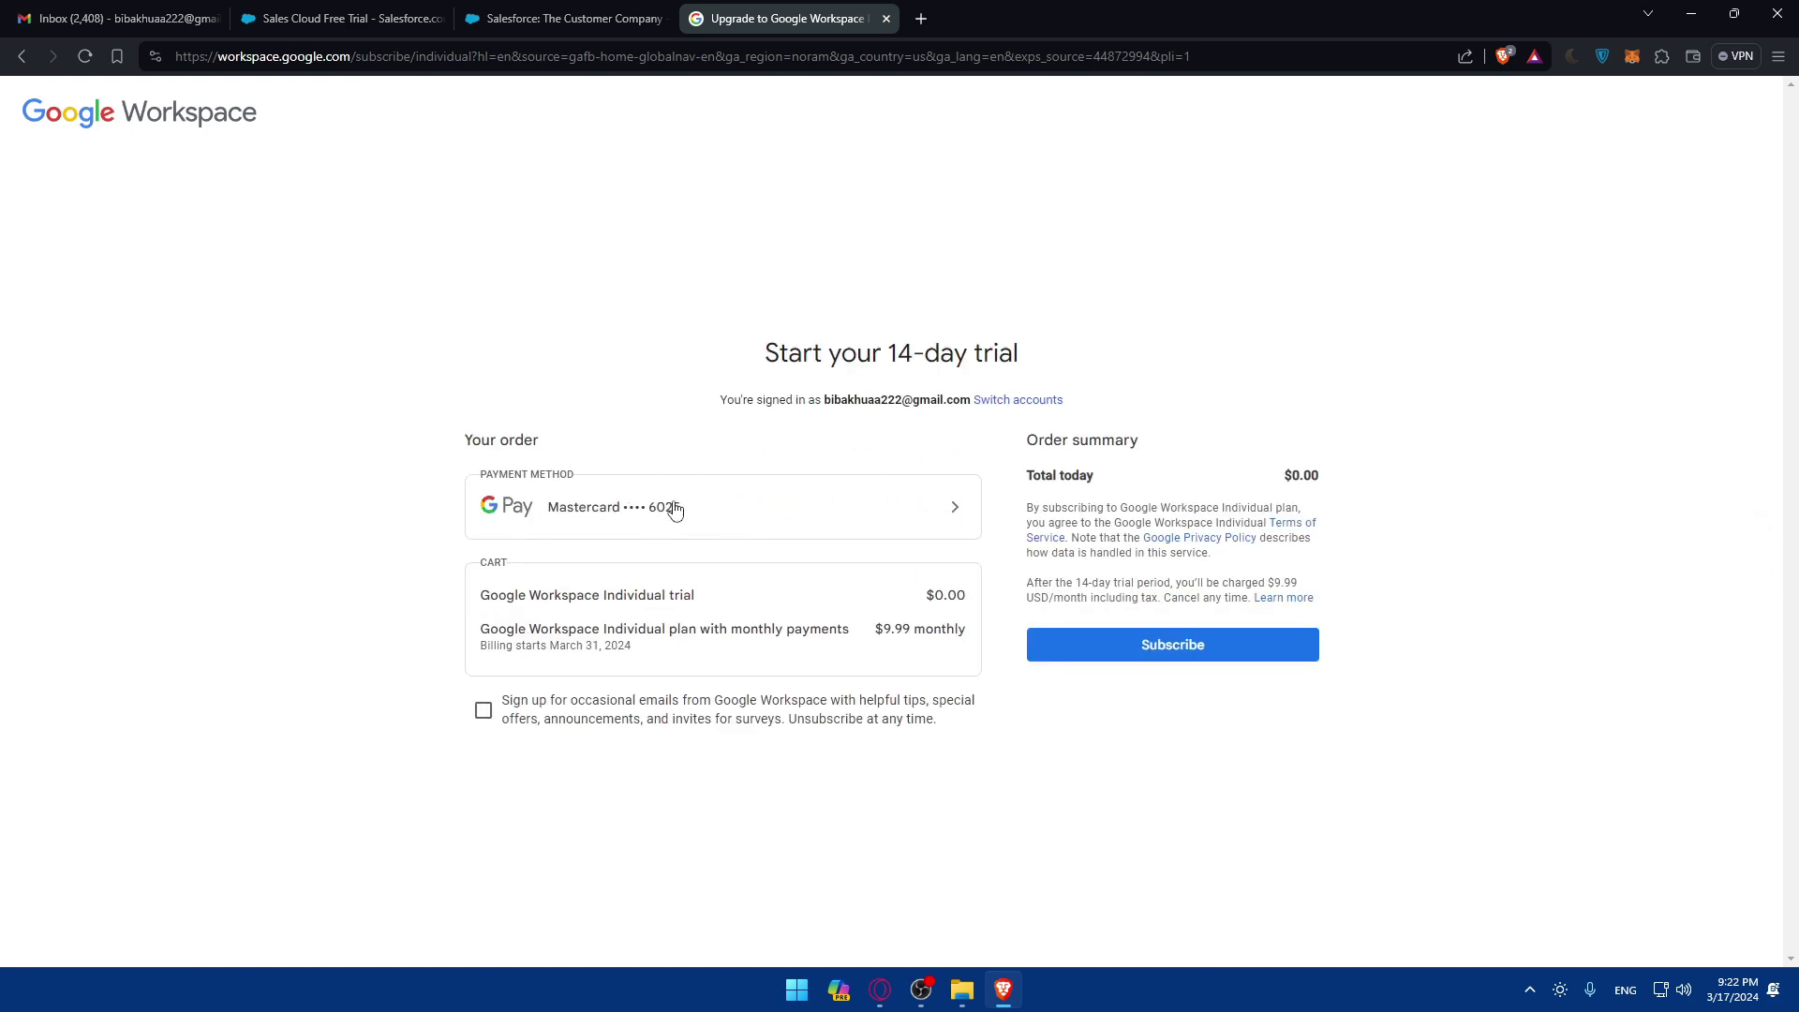
Step: Subscribe to the 14-day trial, then cancel the card verification without entering a security code
left_click(1145, 646)
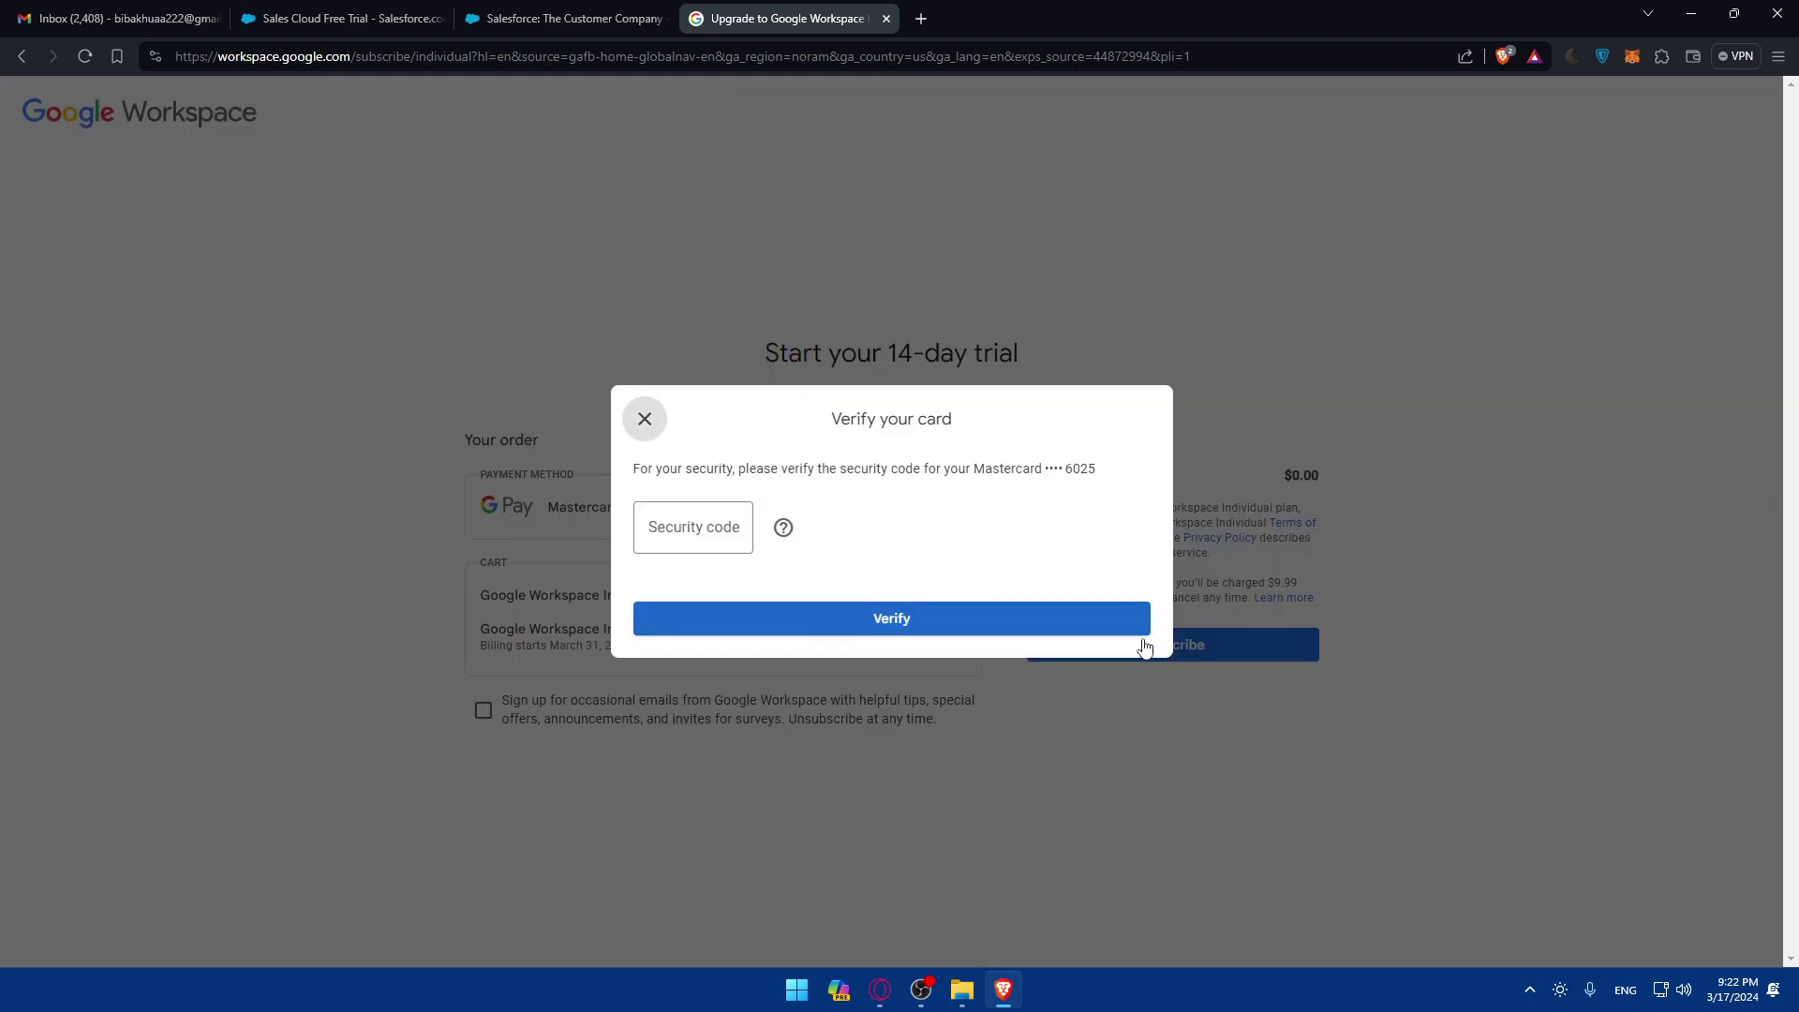
left_click(673, 525)
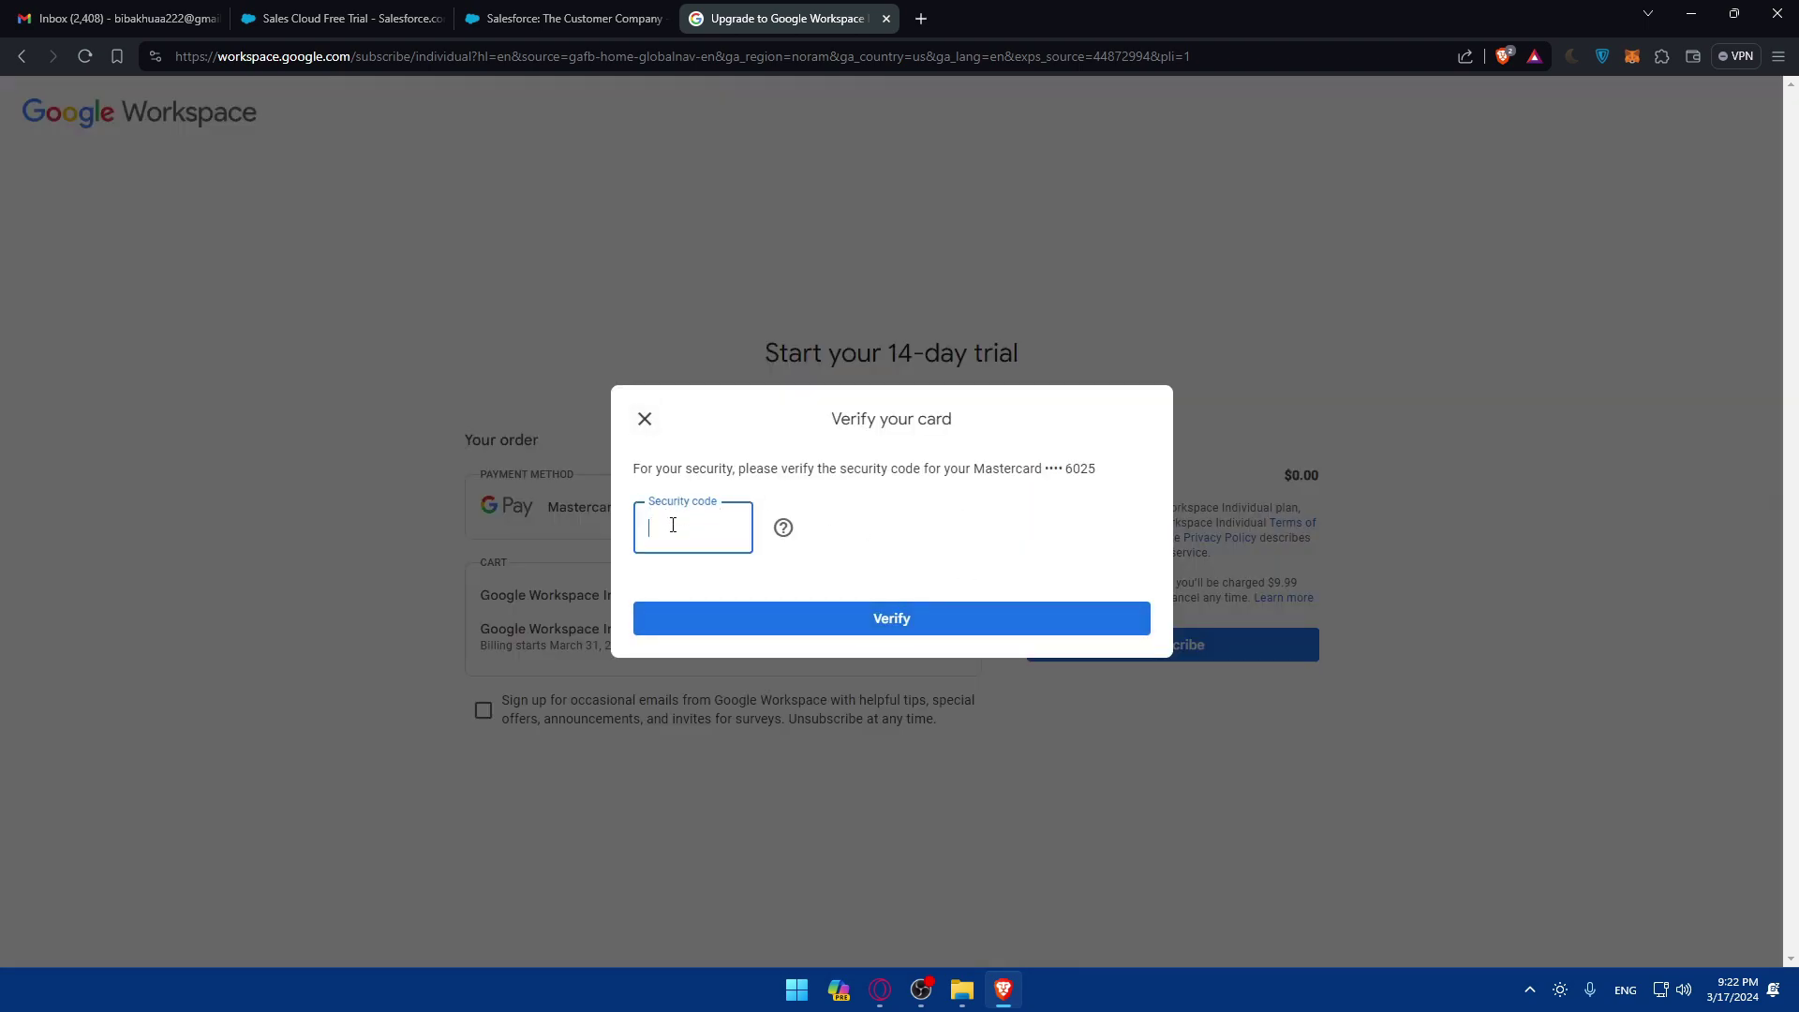
left_click(463, 362)
left_click(645, 412)
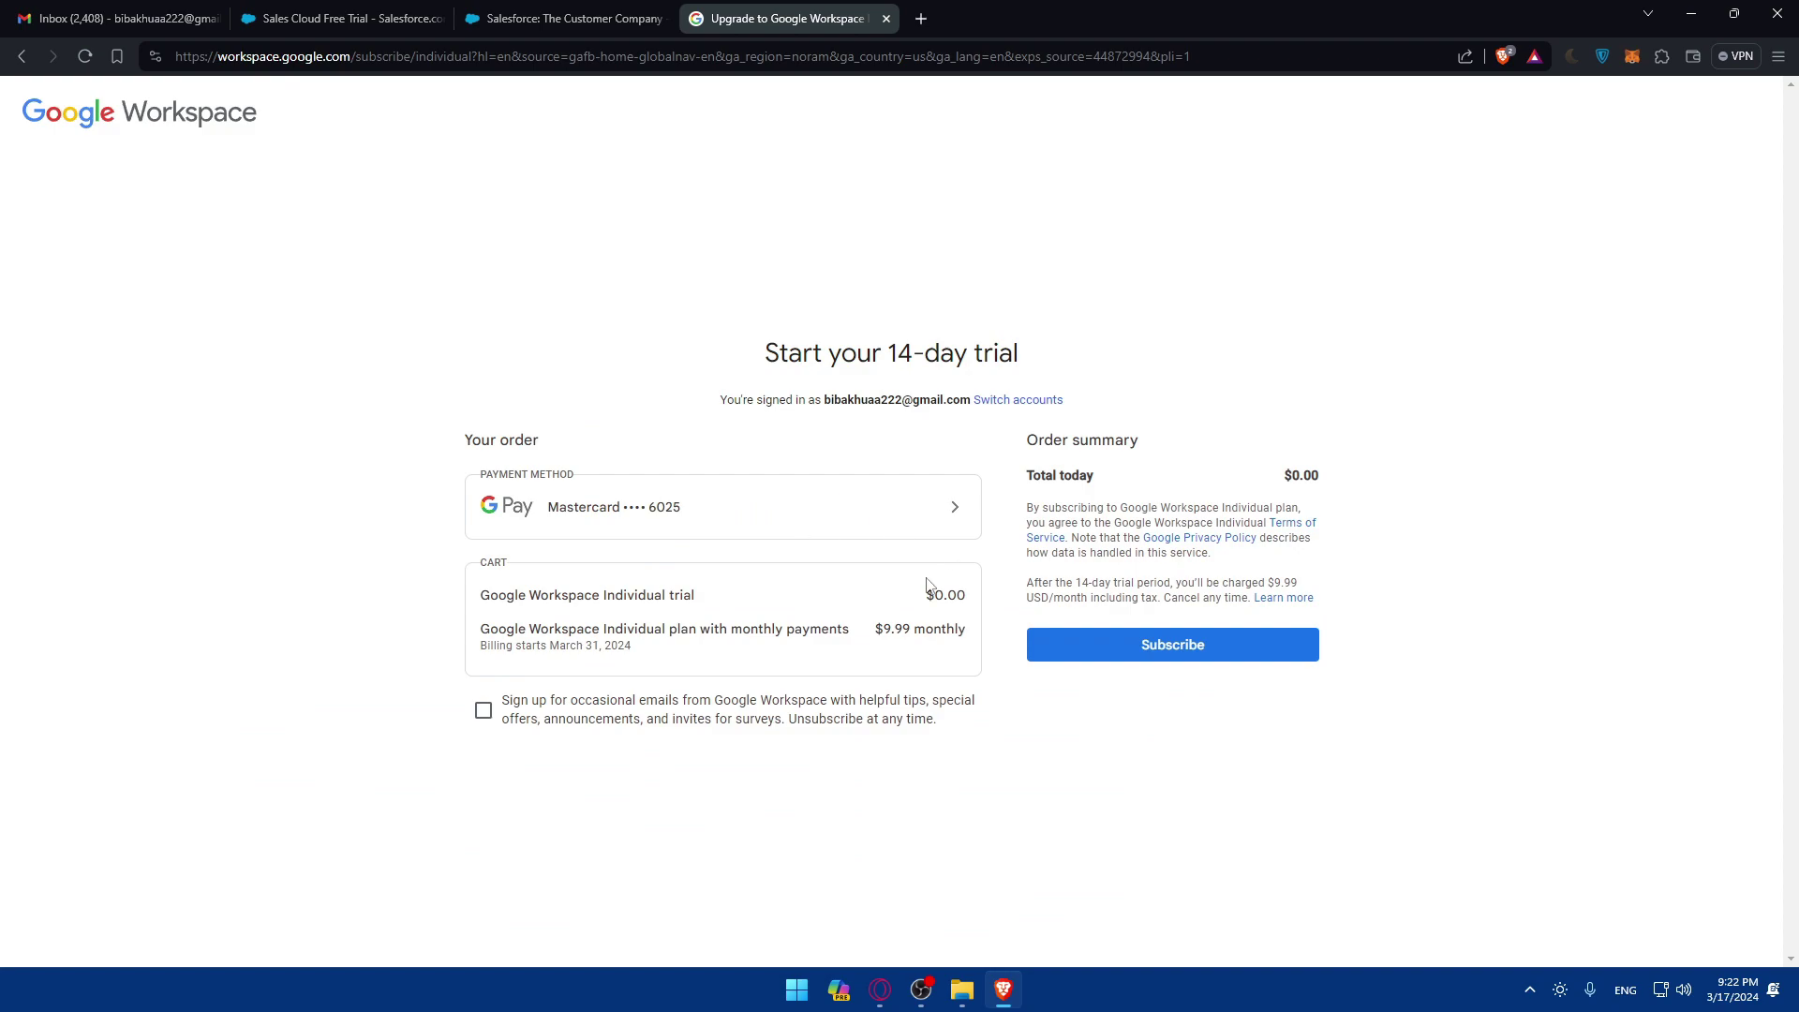
Step: Check the trial page heading and the $0.00 total due today
left_click_drag(787, 344, 1083, 351)
left_click_drag(1292, 474, 1406, 482)
left_click(1405, 478)
Step: Dismiss the card verification again, then close the Salesforce free-trial tab and return to Workspace
left_click(1179, 632)
left_click(644, 411)
left_click(342, 19)
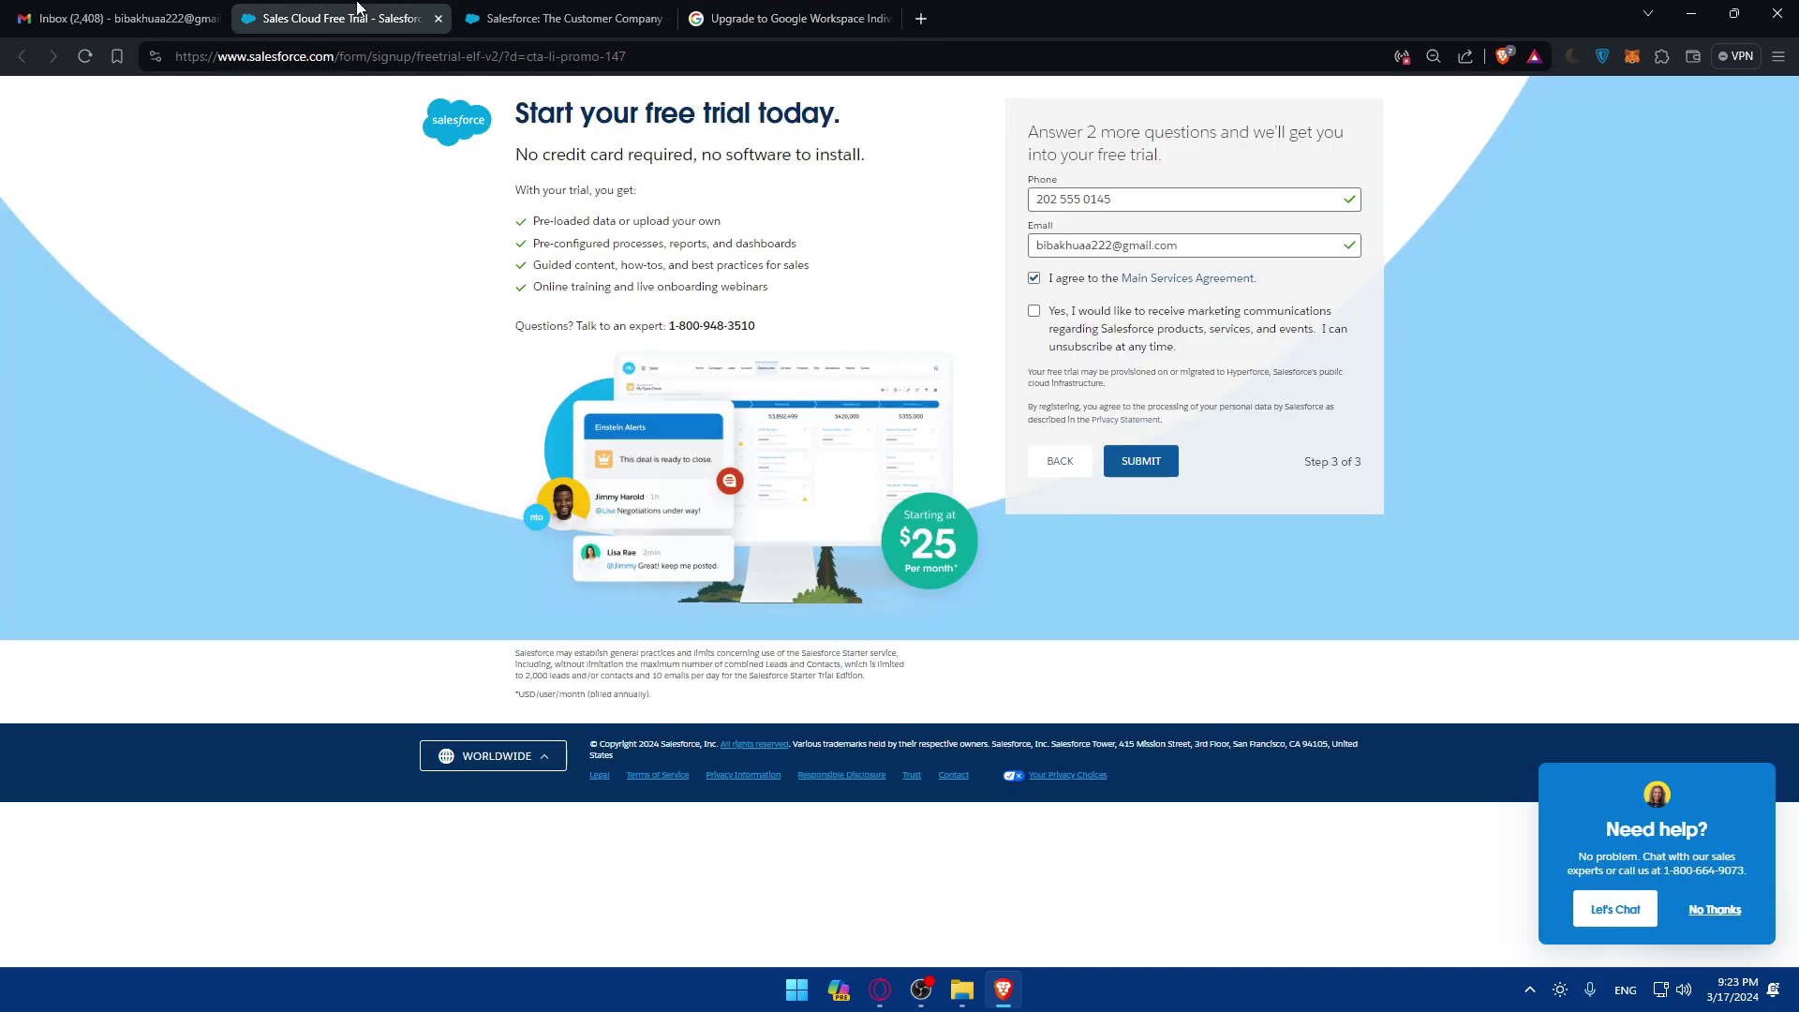
left_click(602, 23)
left_click(342, 19)
left_click(571, 19)
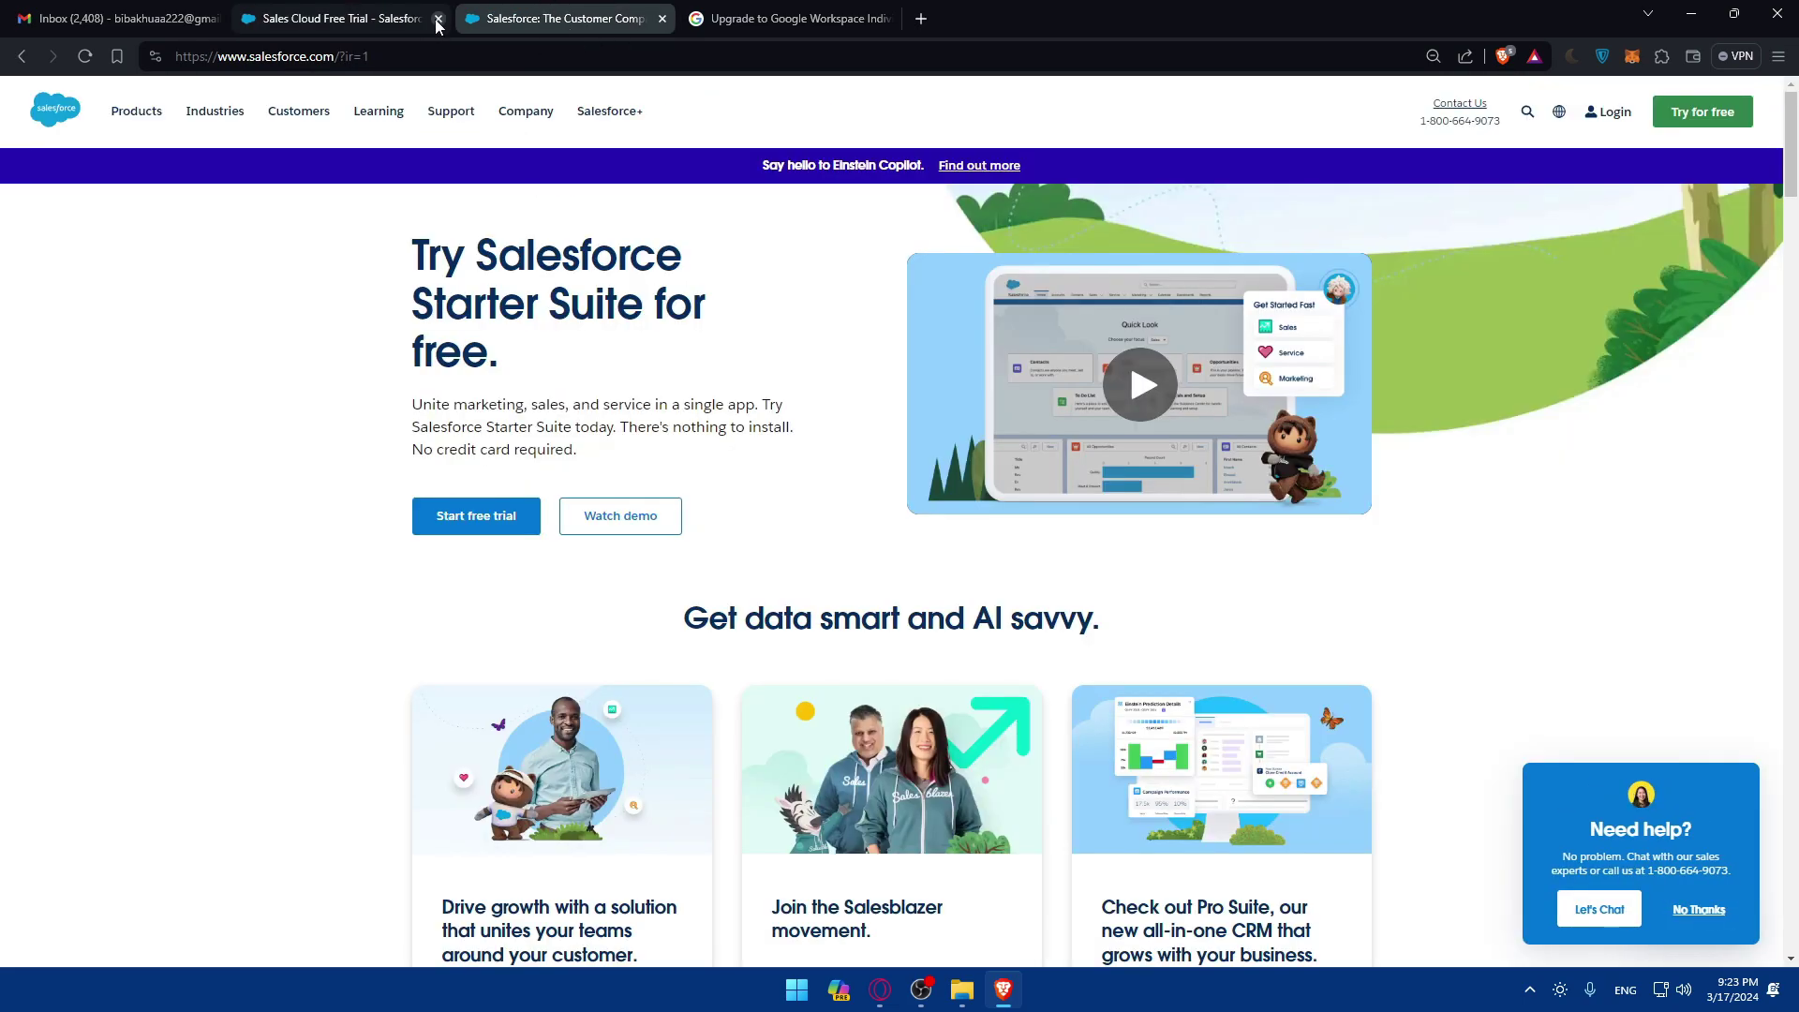
left_click(438, 19)
left_click(607, 18)
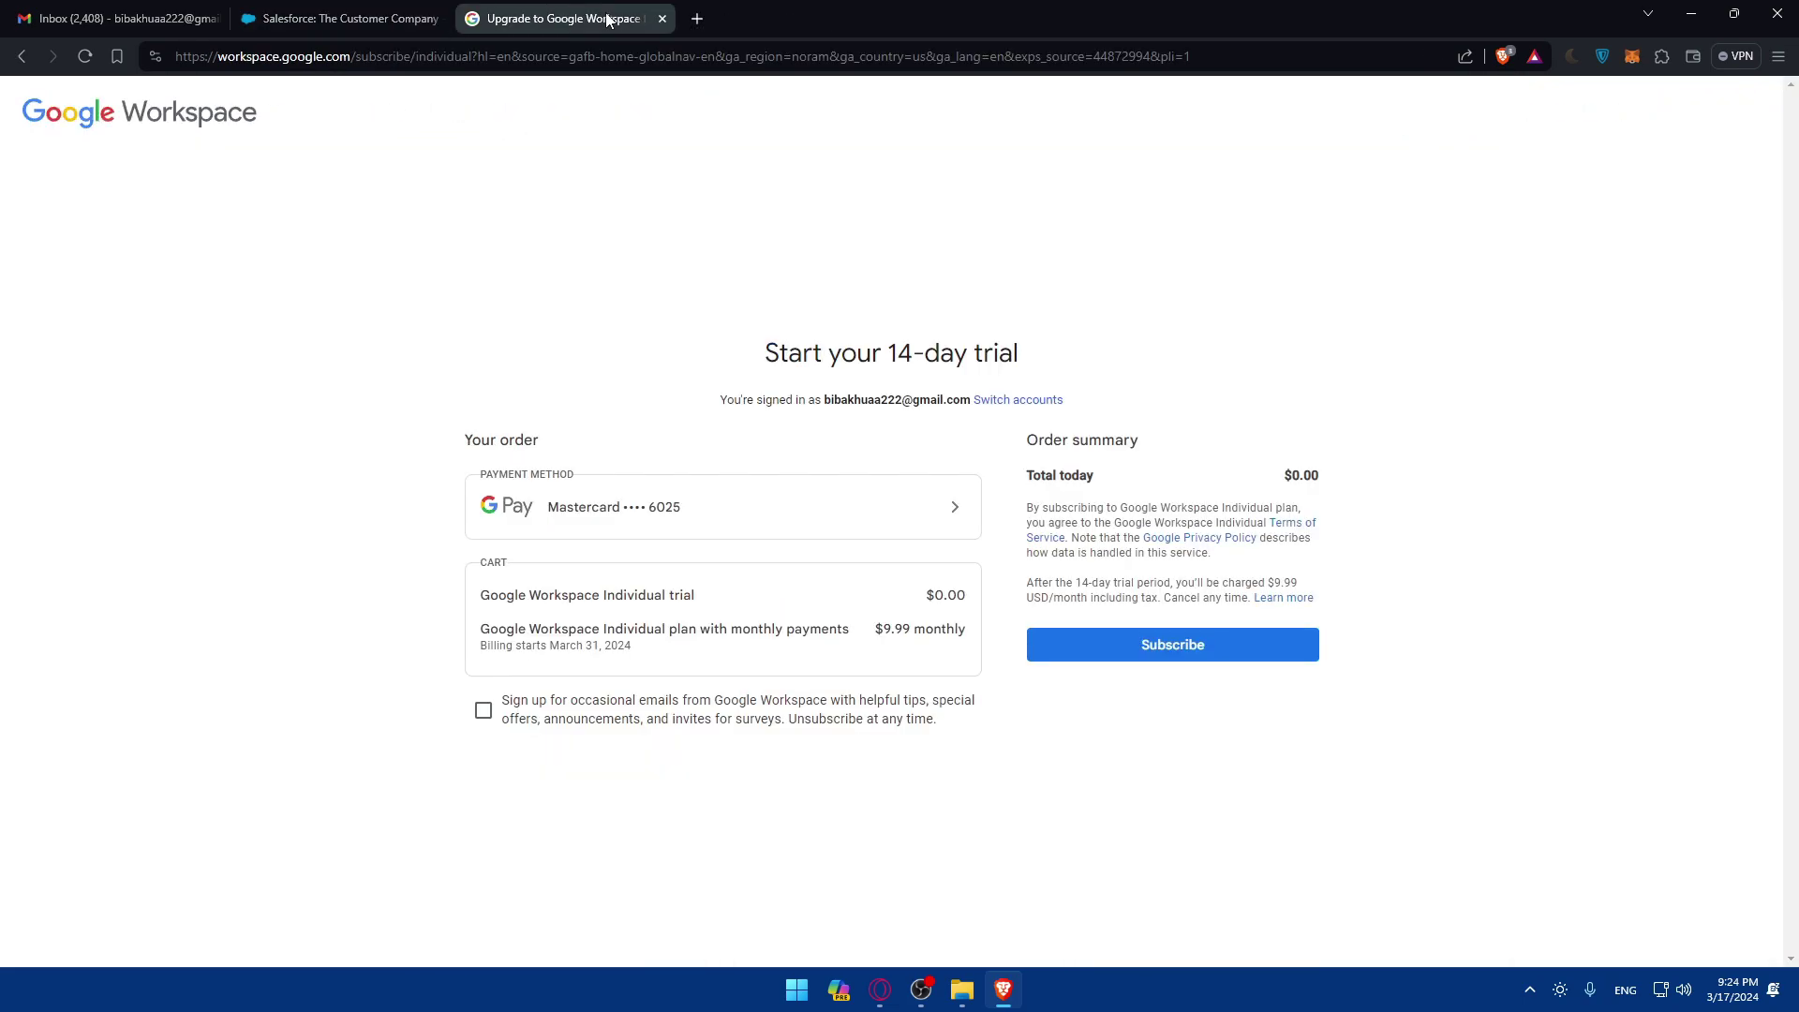
Step: Close the Workspace trial tab, load zapier.com in a new tab and sign in
left_click(663, 19)
left_click(481, 19)
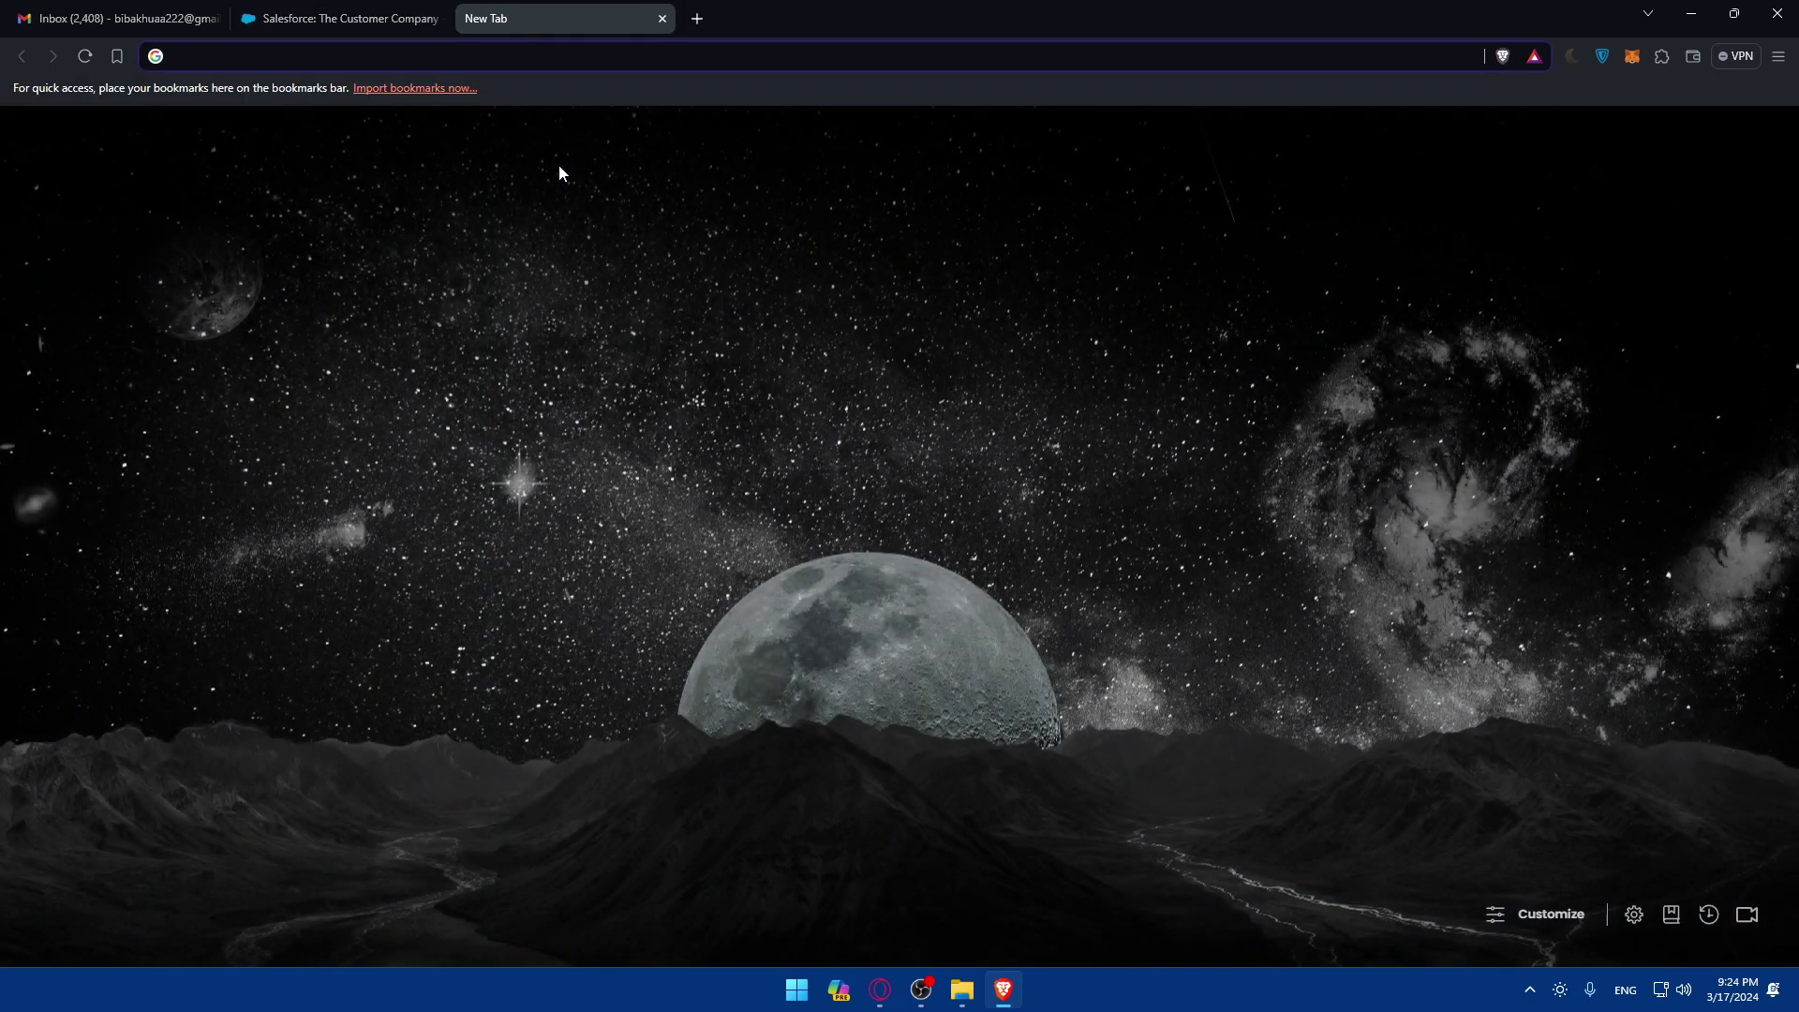
type("zapier.com")
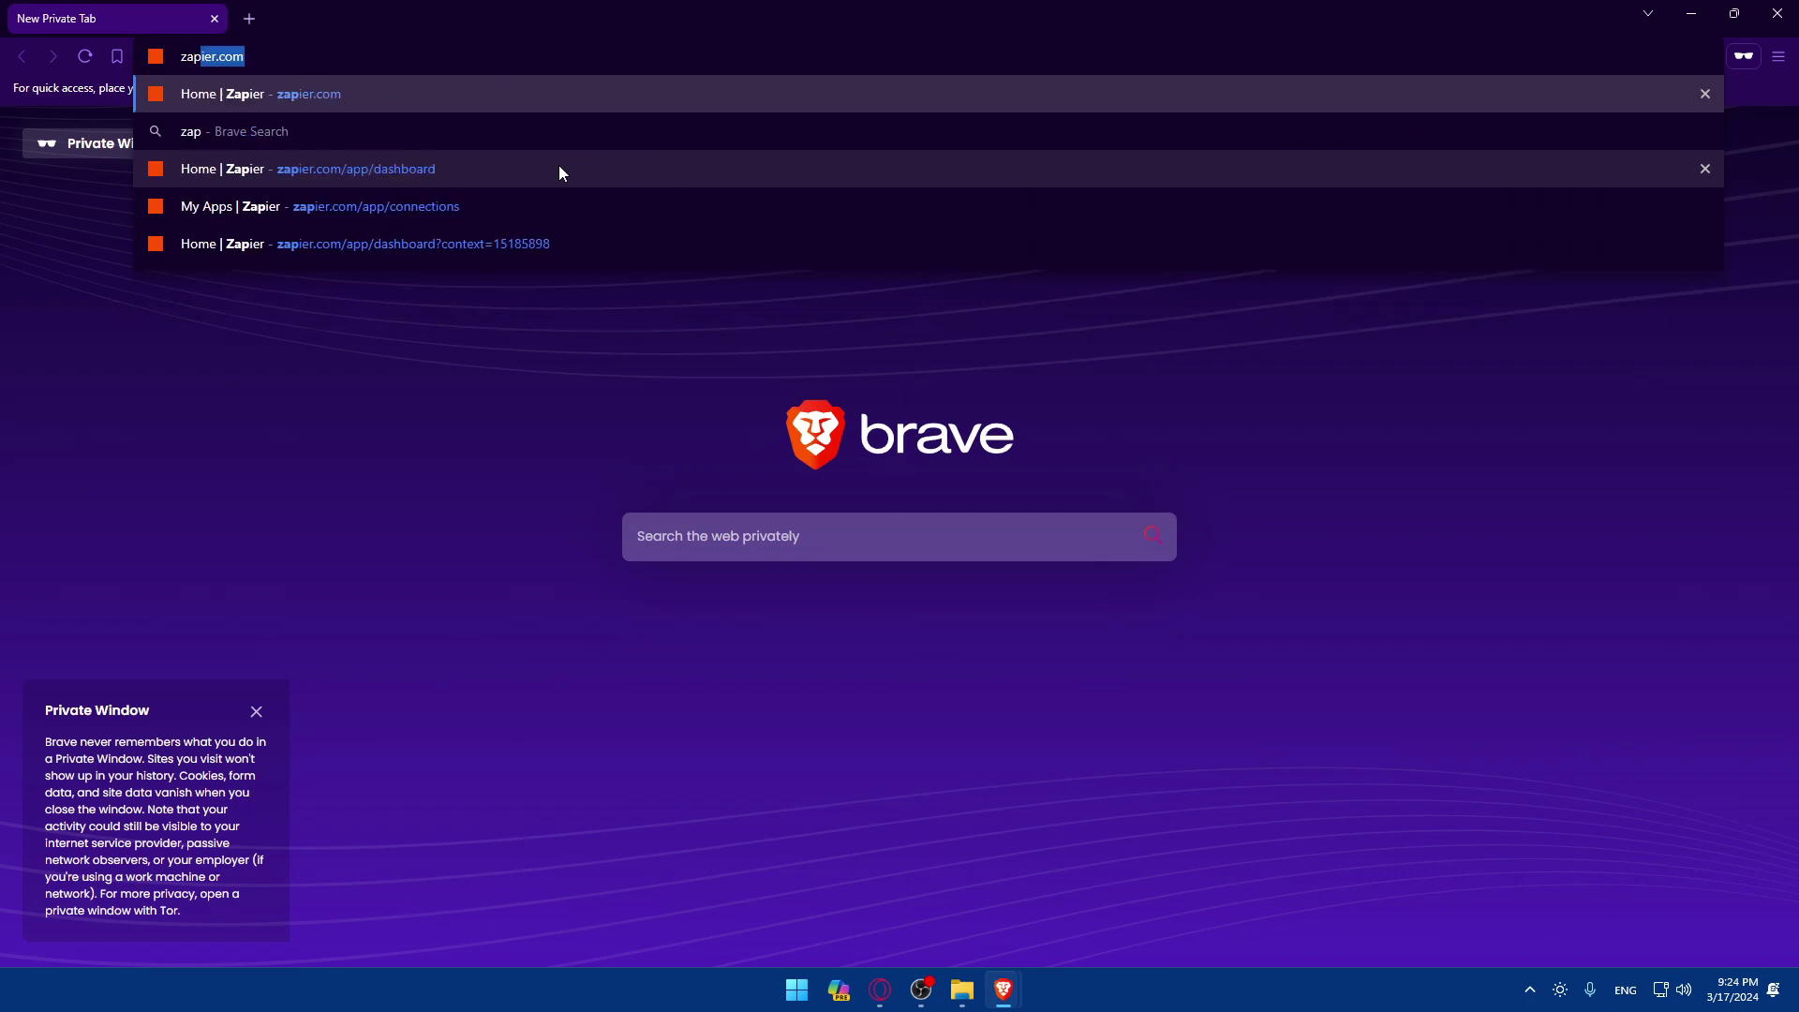
key("Return")
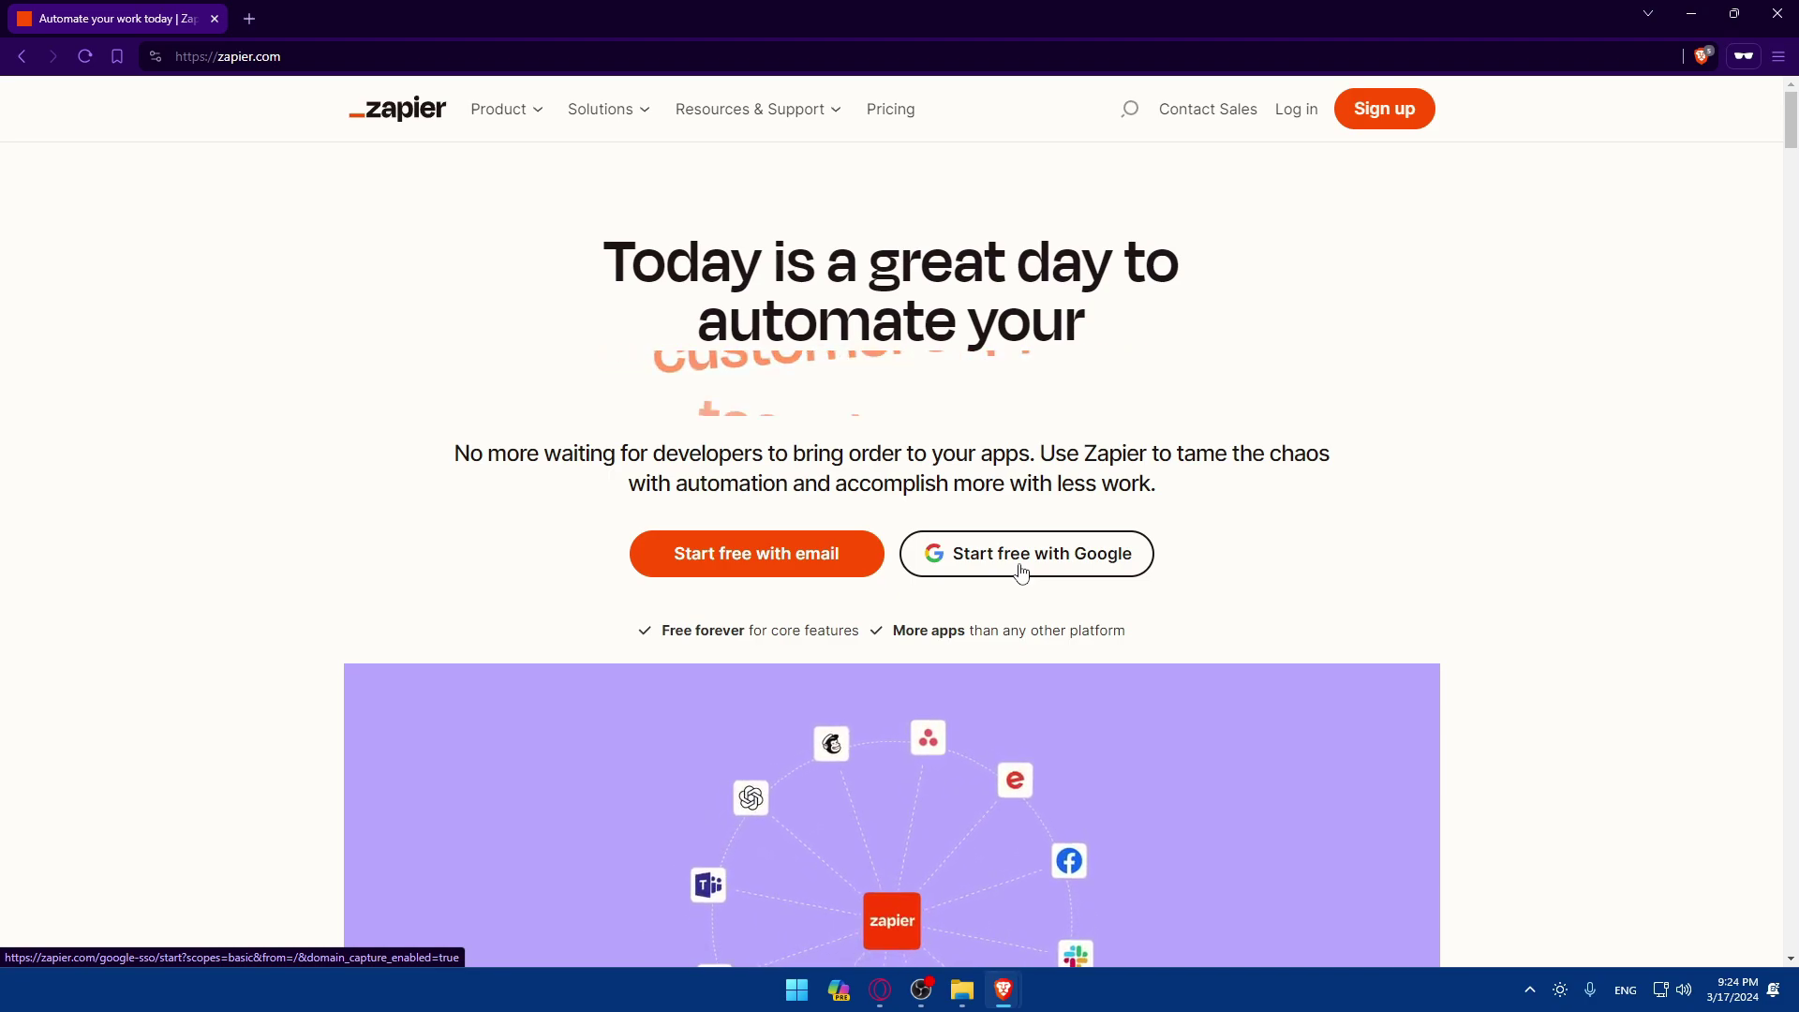
left_click(1313, 125)
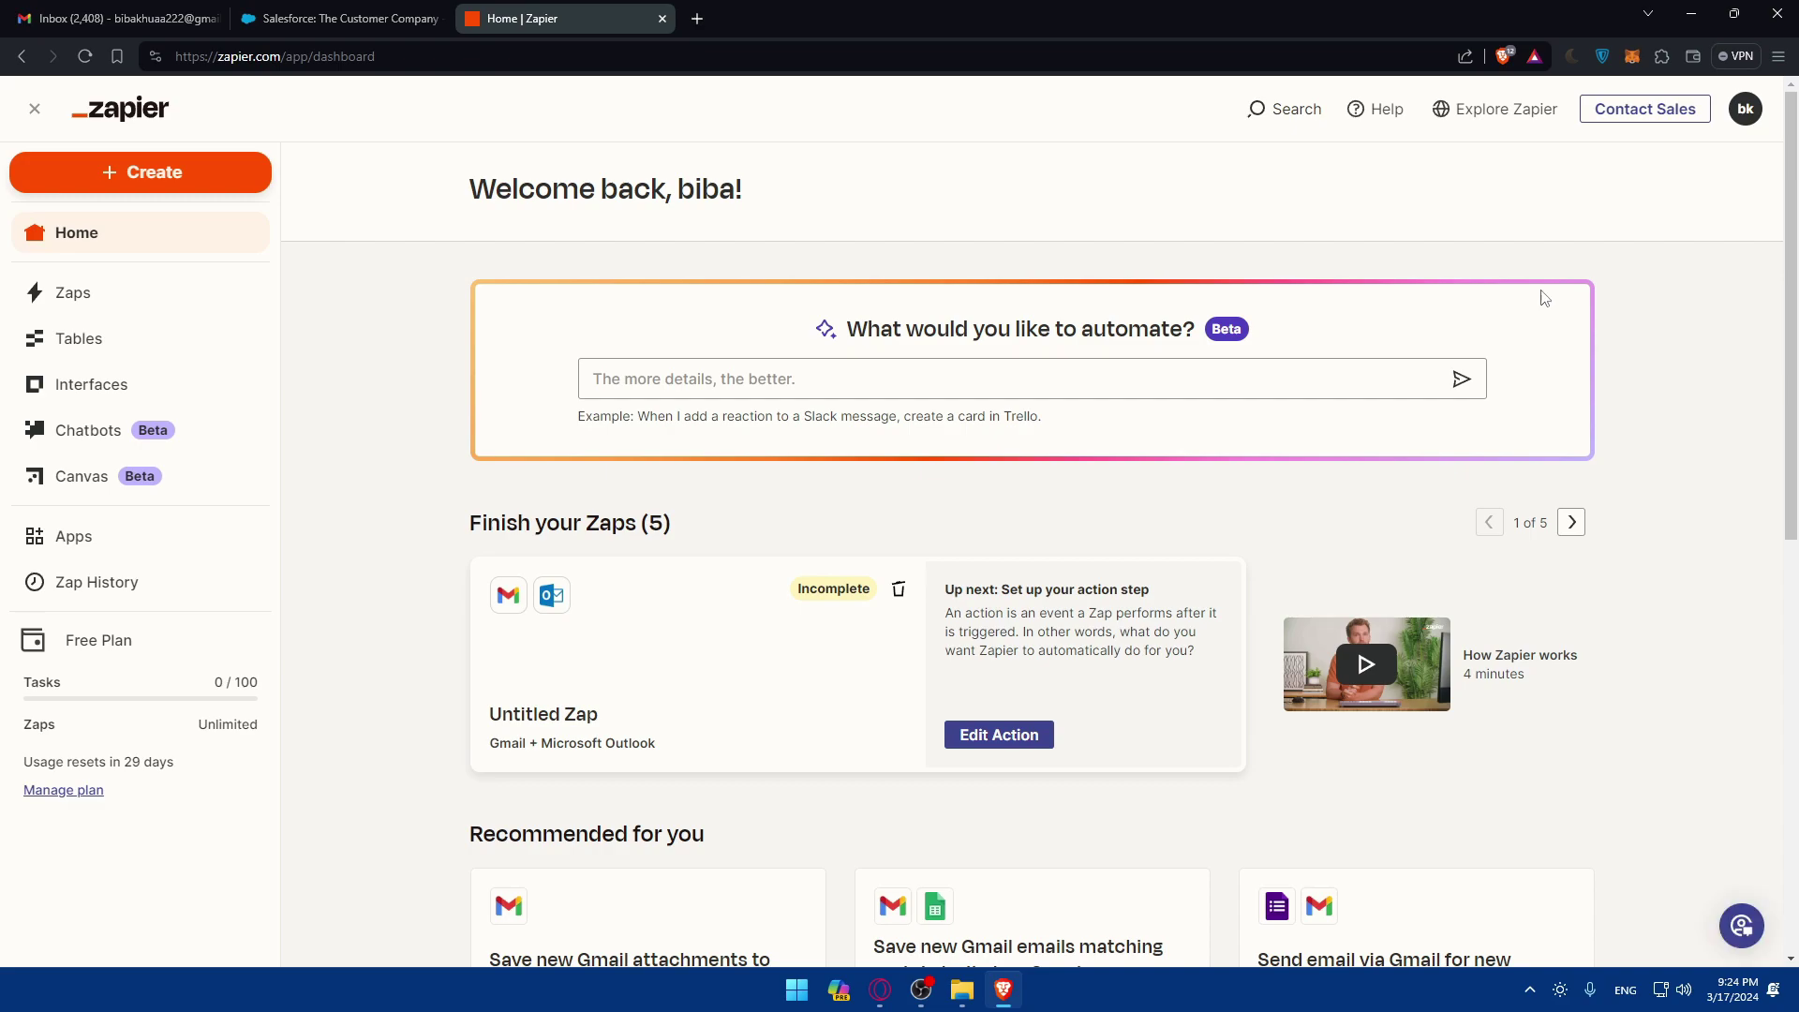
Step: Search connected apps for 'gmail', then 'salesforce', and open the Create menu
left_click(112, 548)
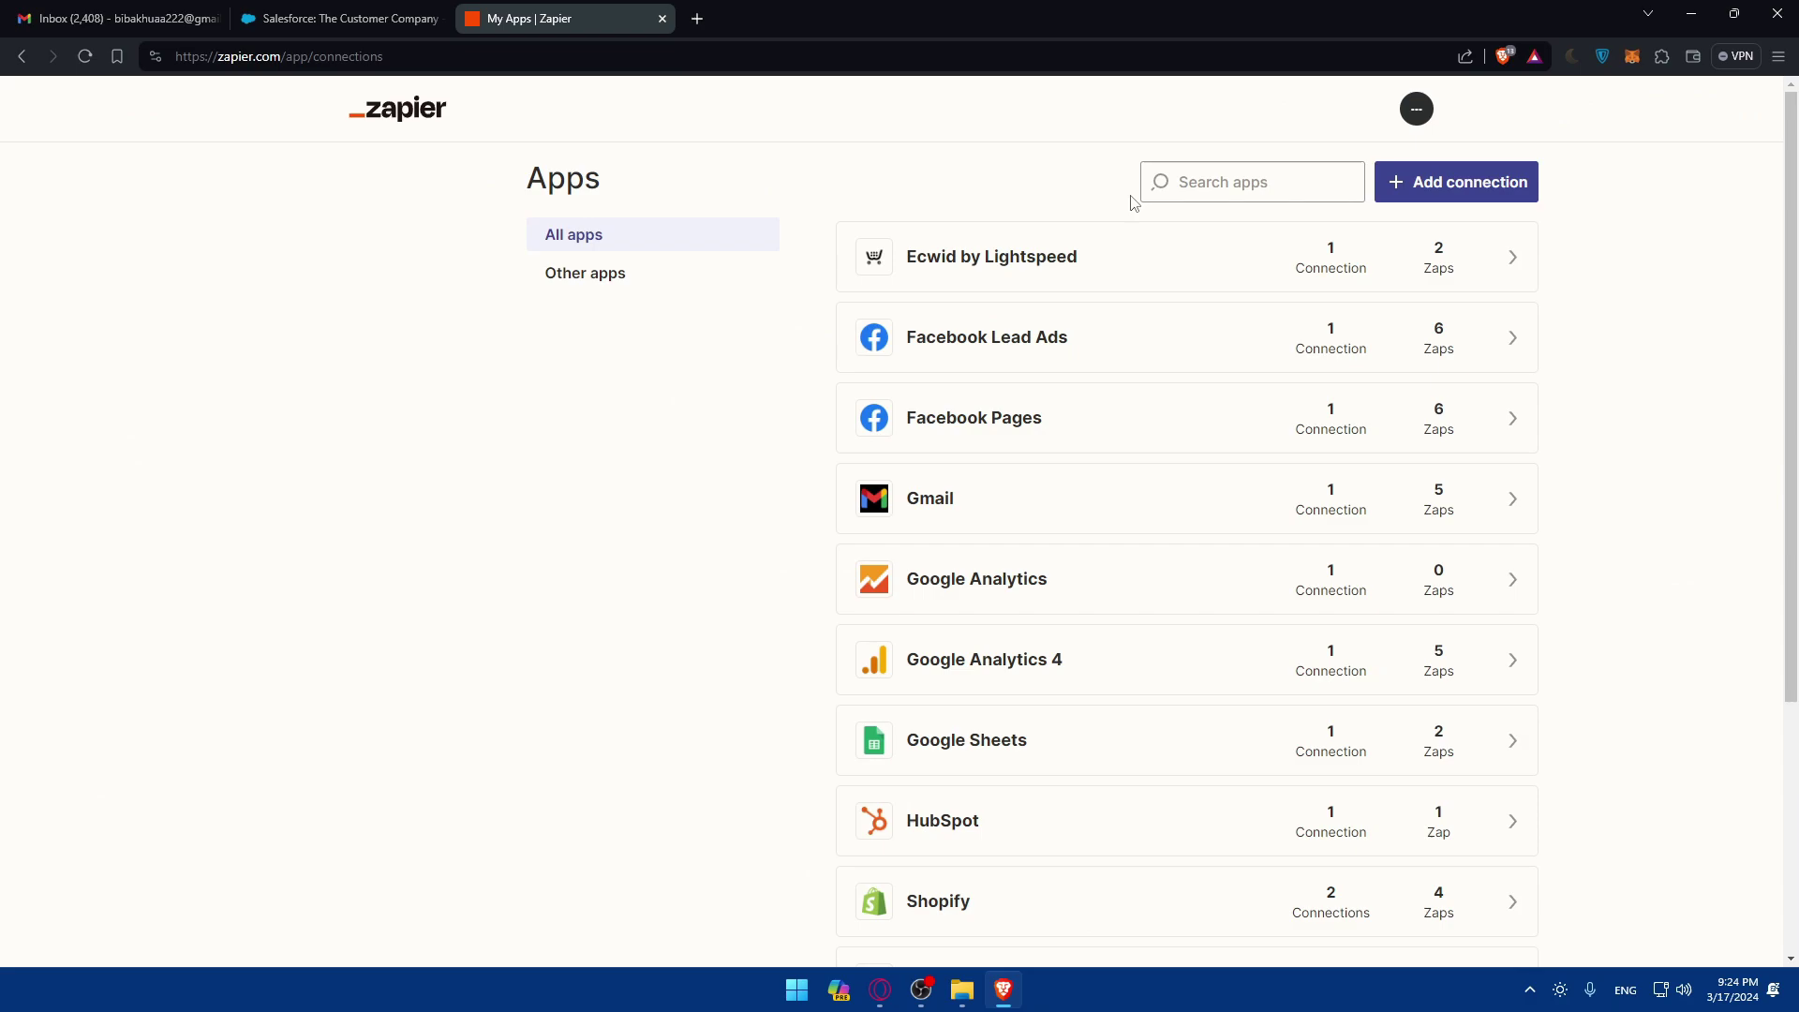
left_click(1185, 185)
type("gmail")
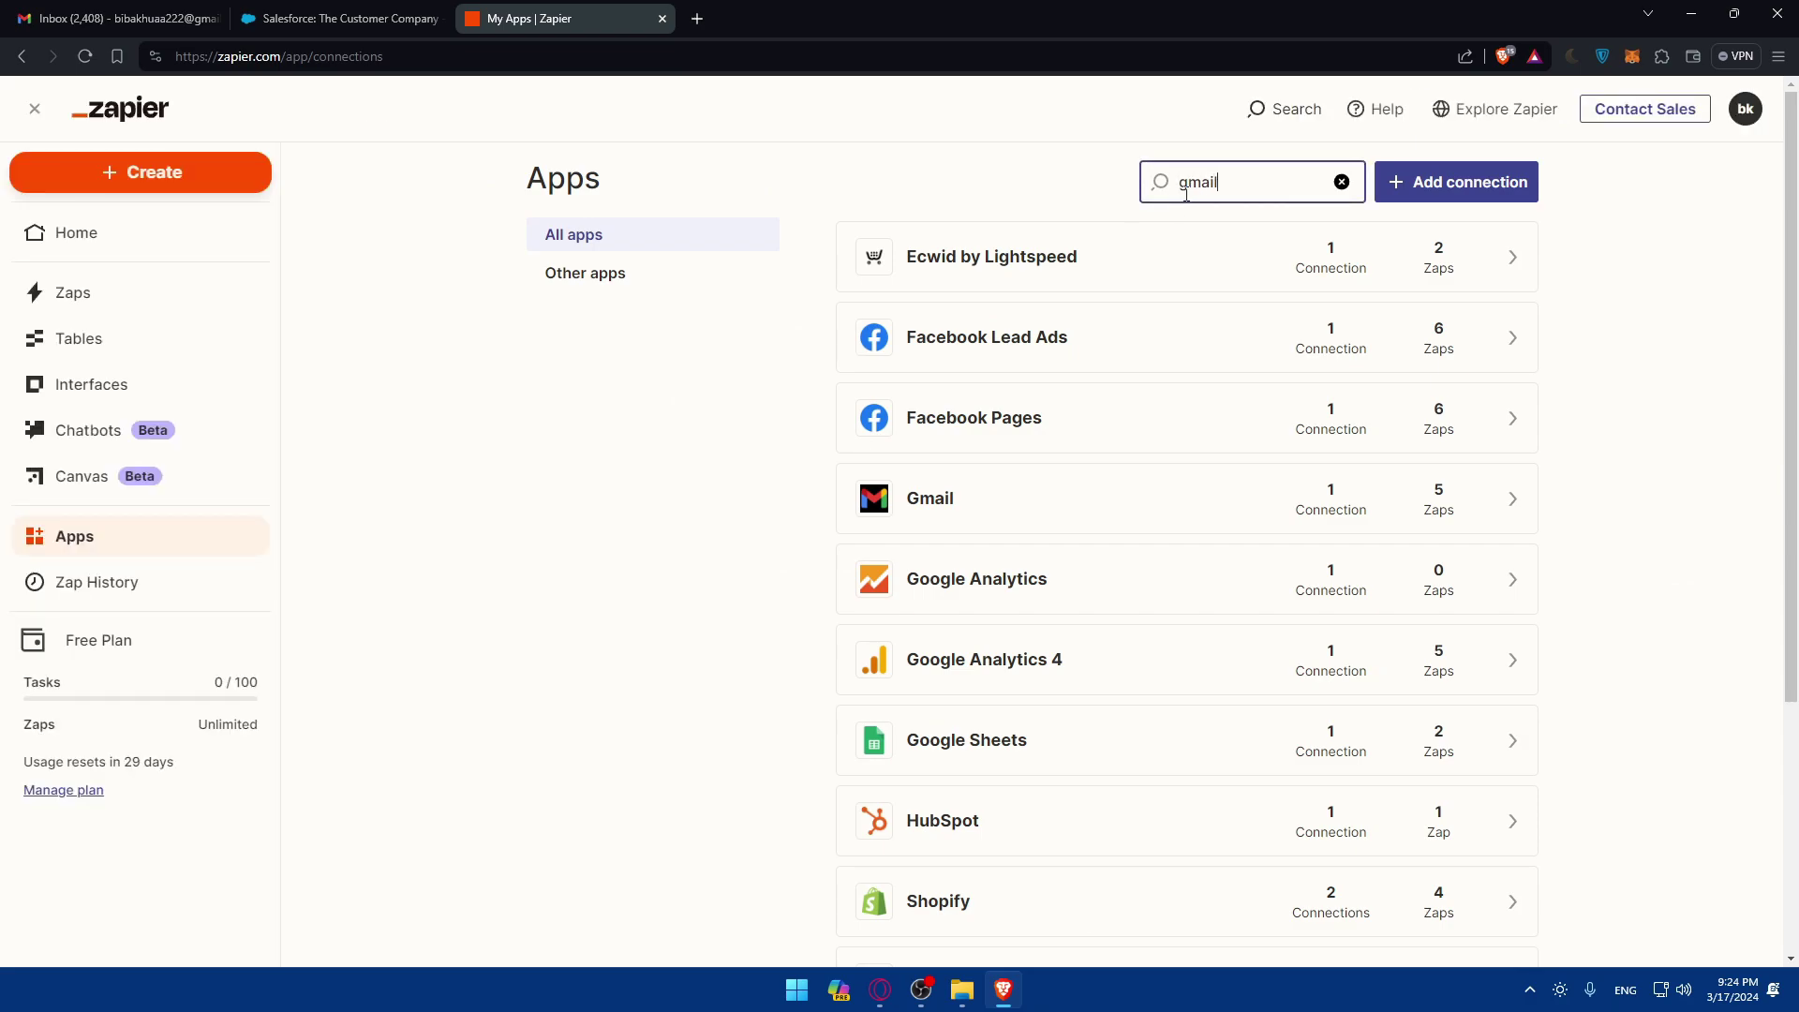
left_click_drag(1227, 181, 953, 203)
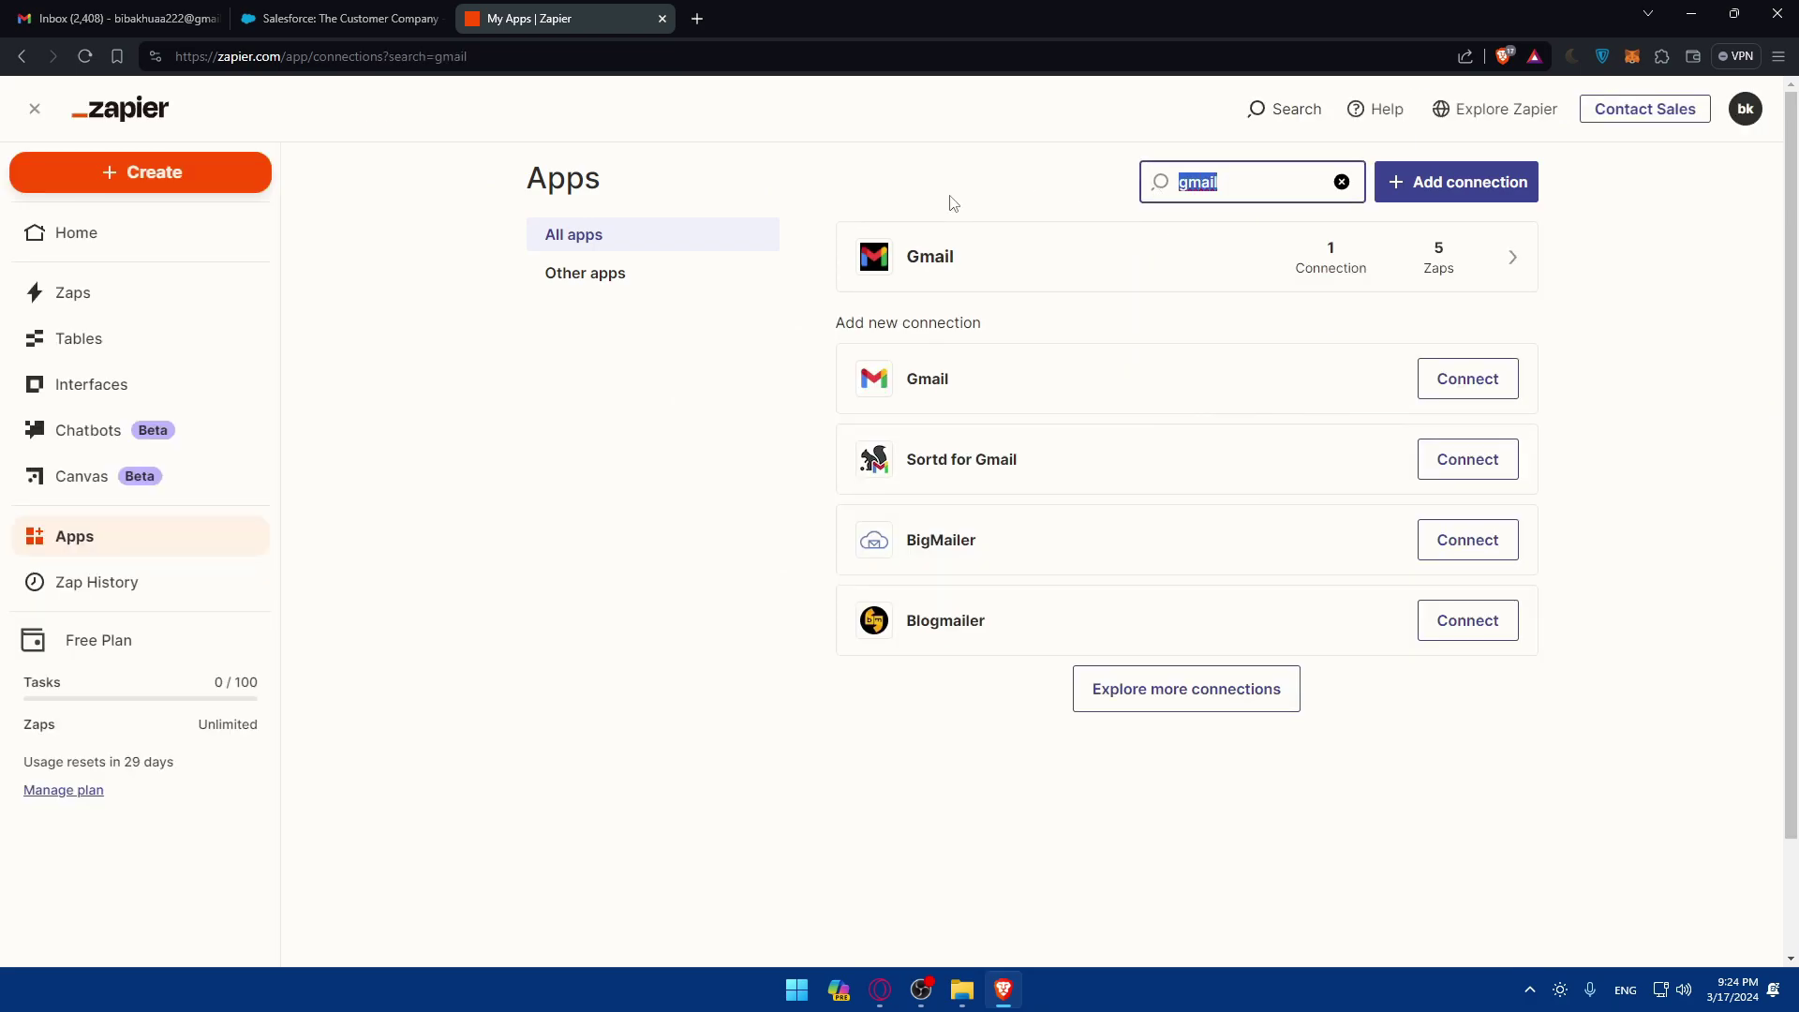
type("salesforce")
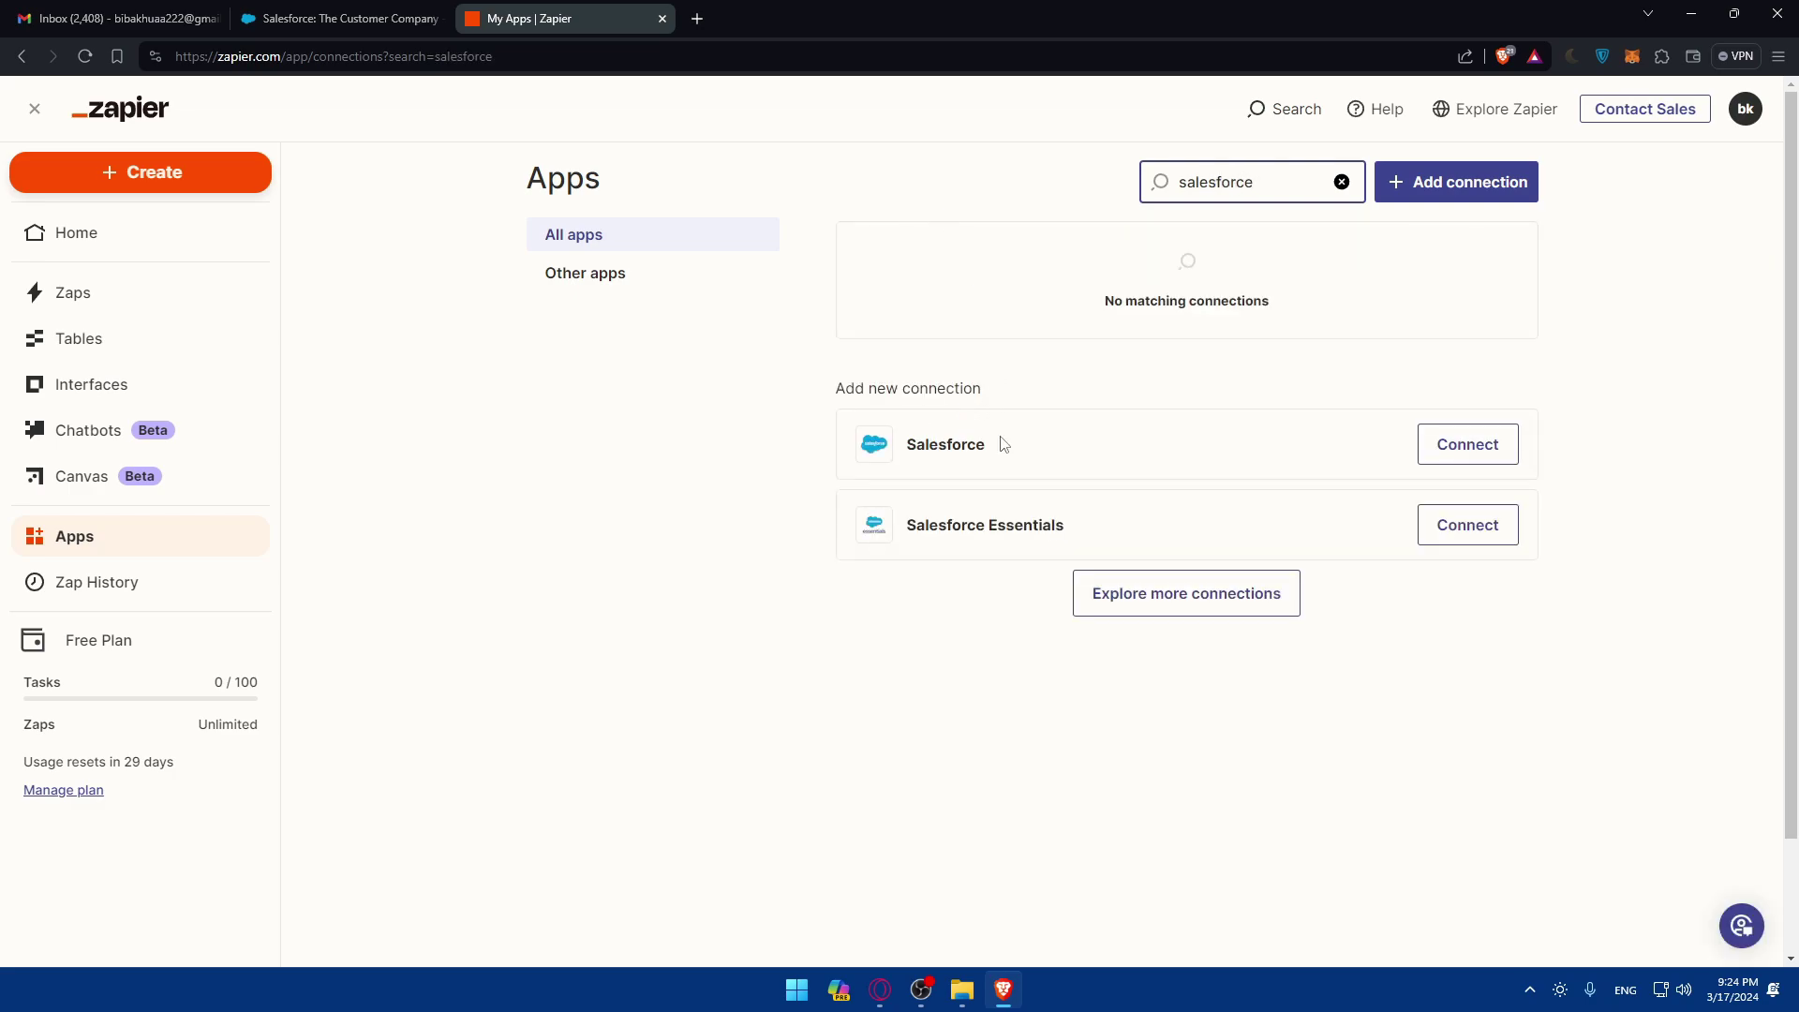
left_click(130, 178)
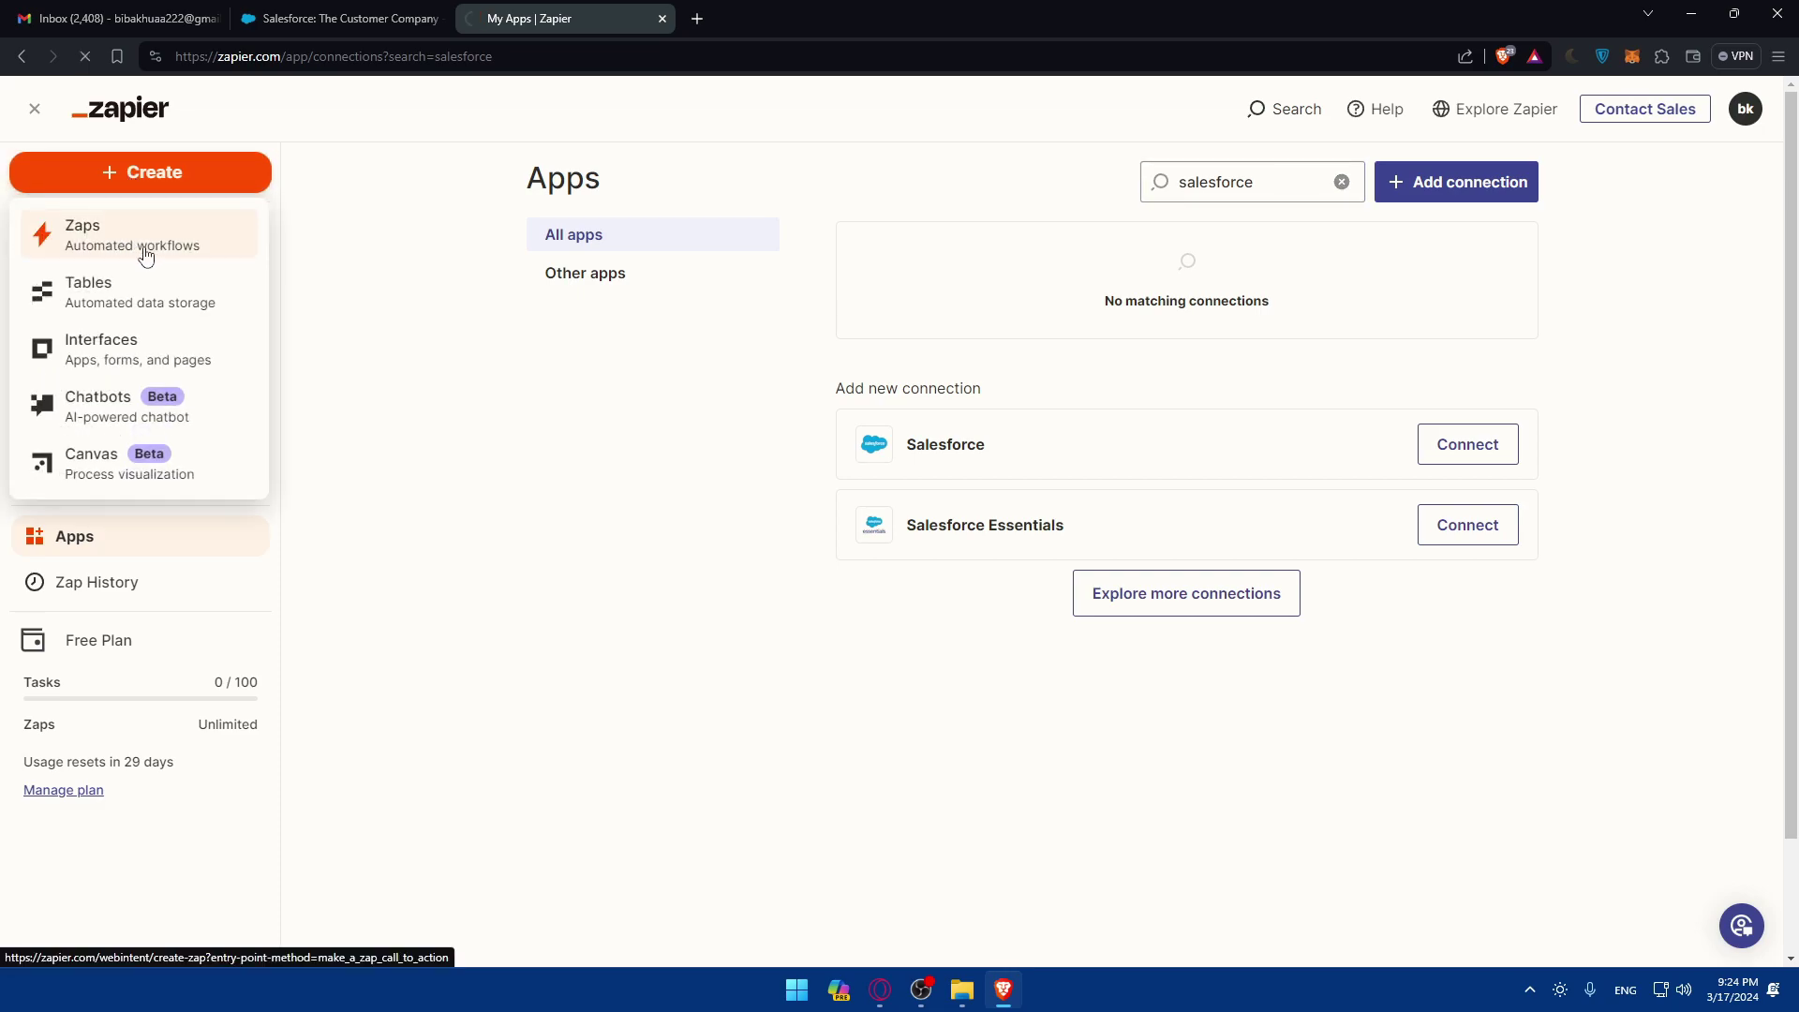
Step: Start a new Zap and send Copilot the request 'connect gmail with salesforce'
left_click(141, 248)
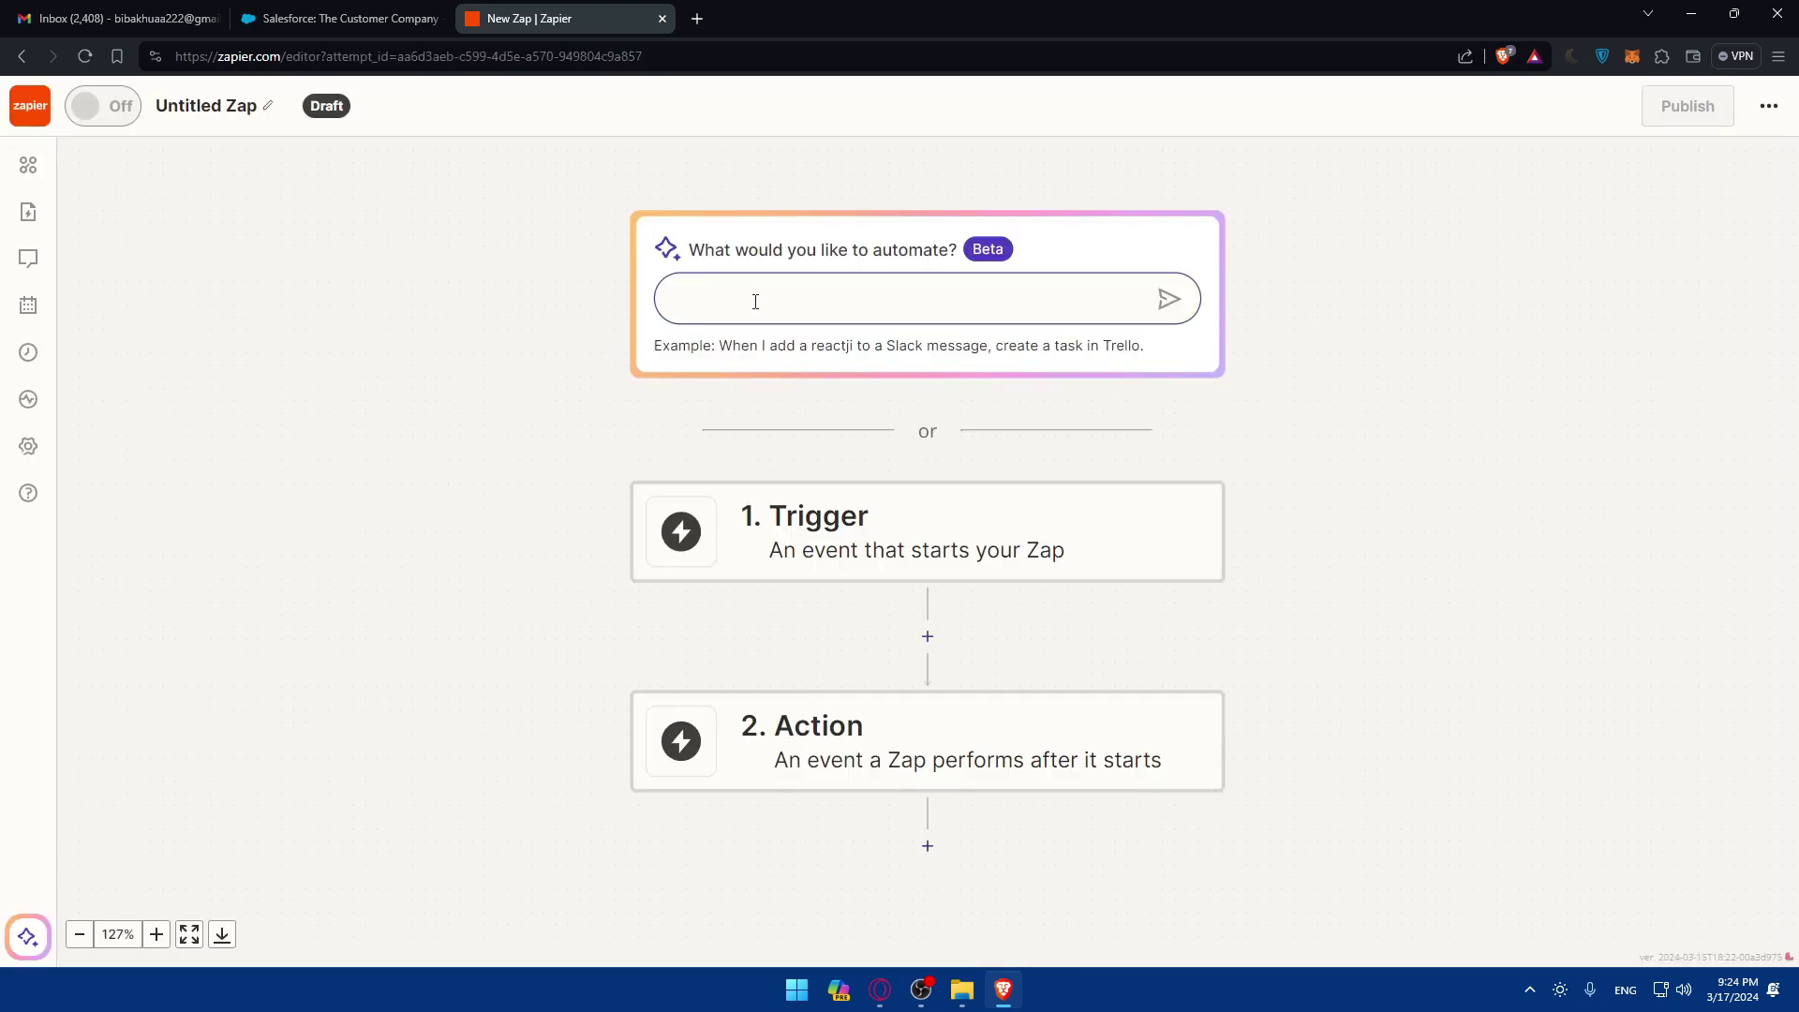
type("con")
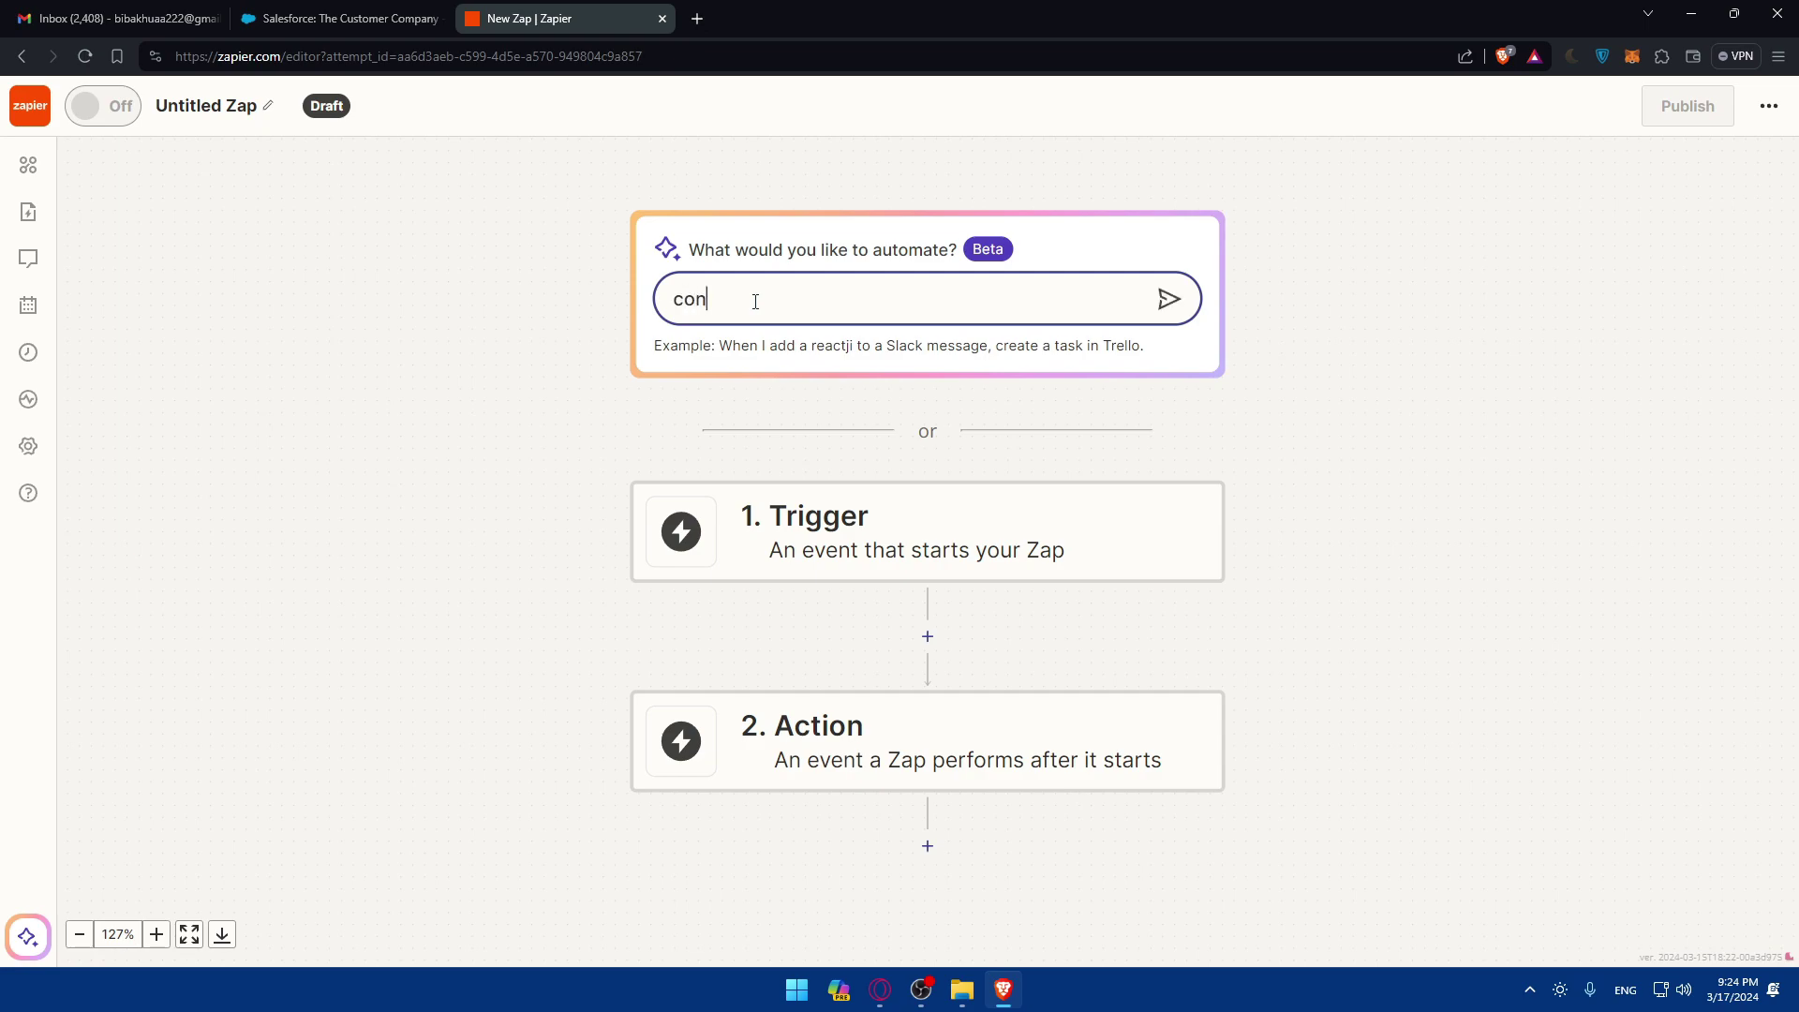
type("nec")
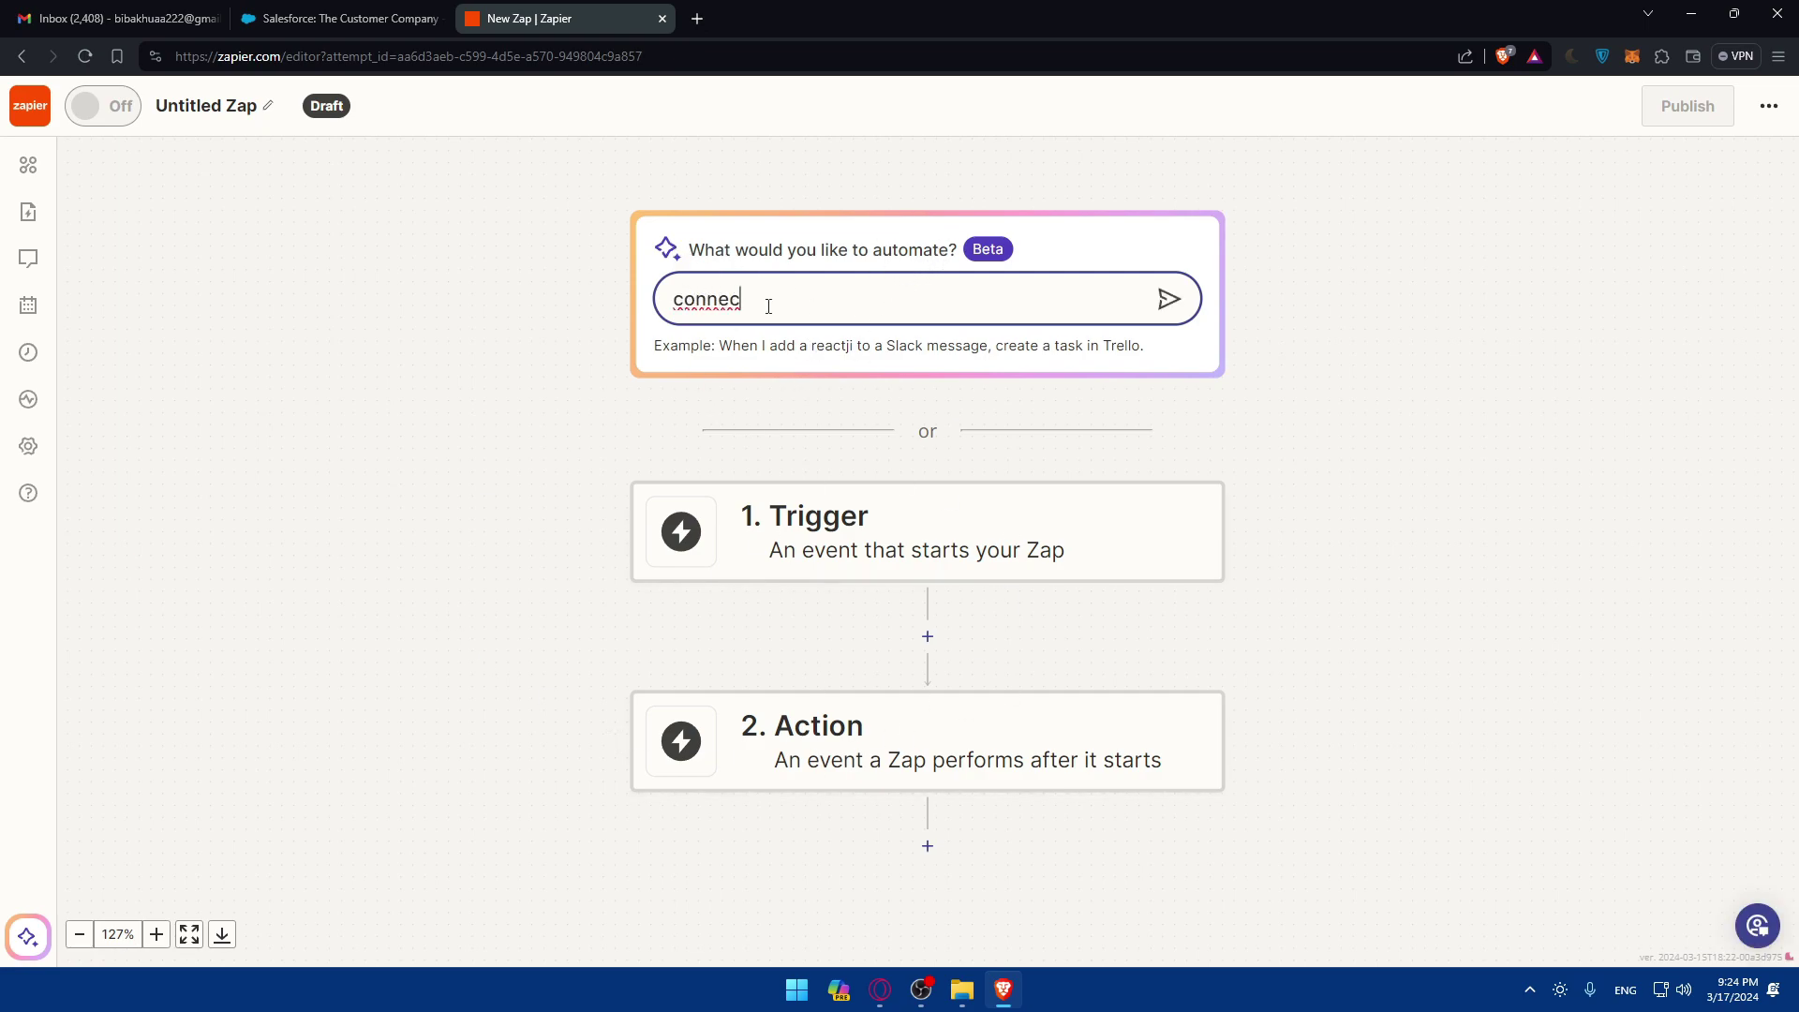
left_click_drag(769, 307, 475, 339)
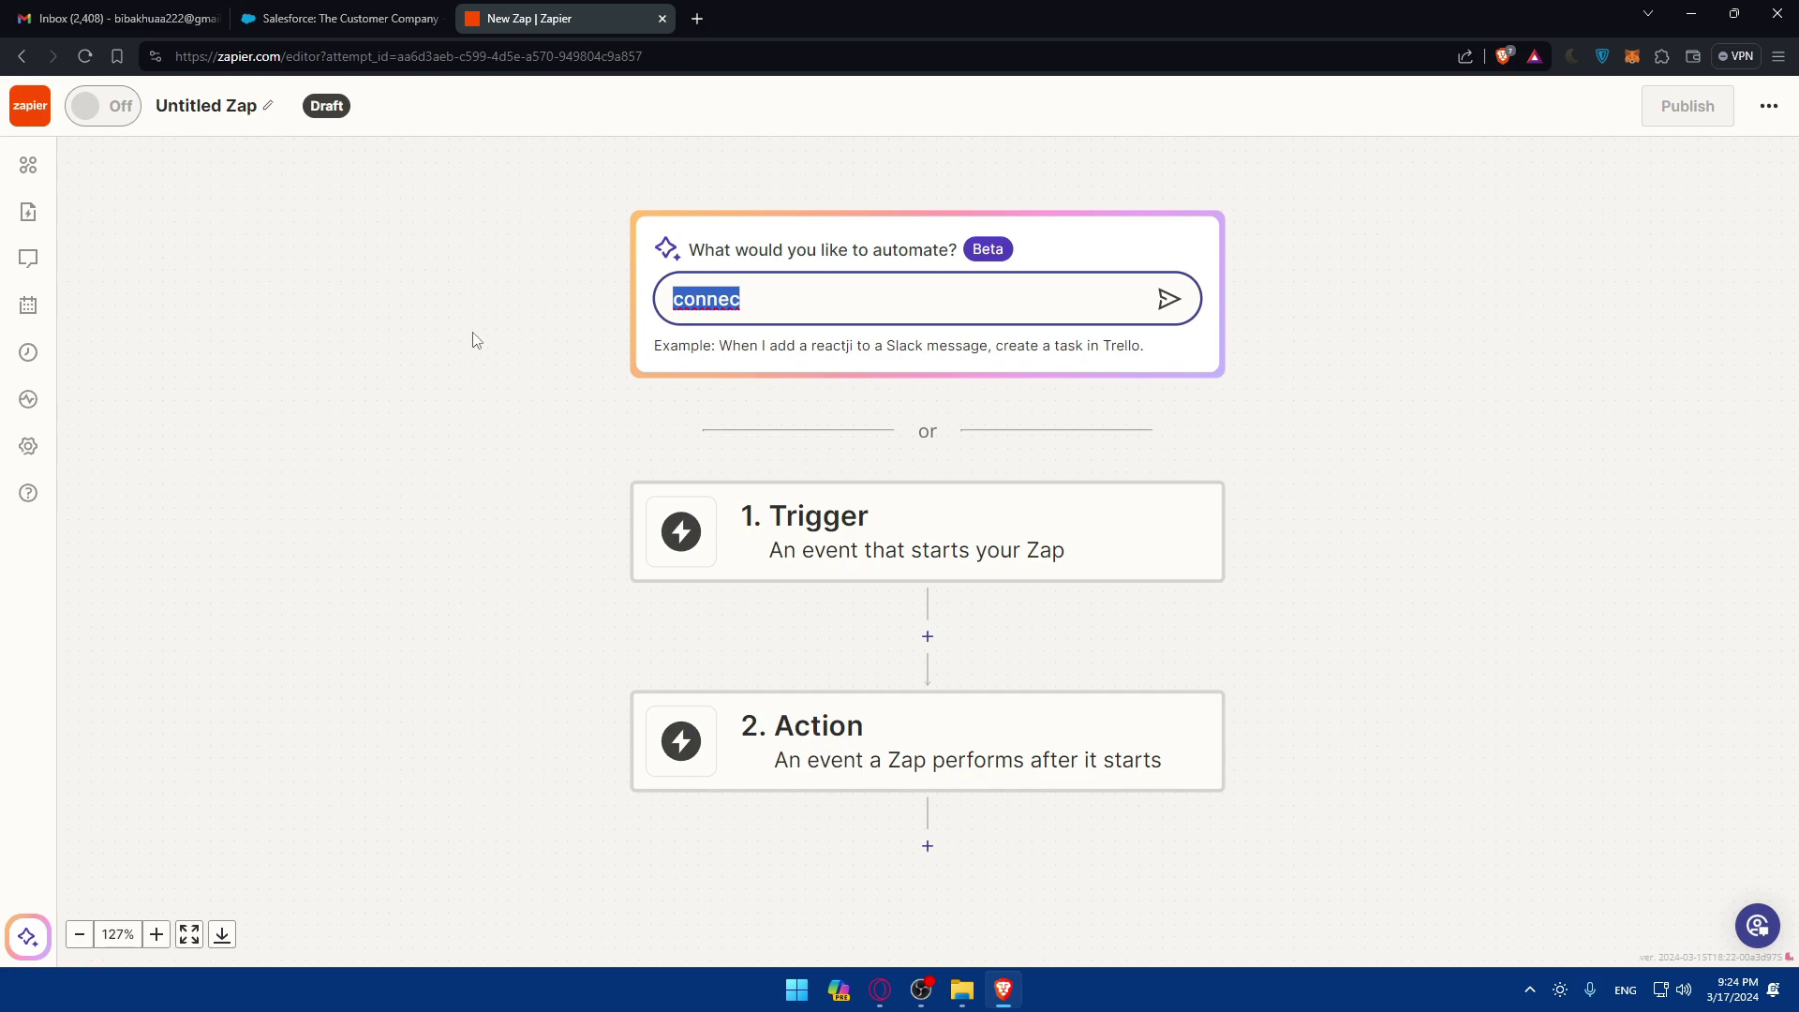
left_click(774, 307)
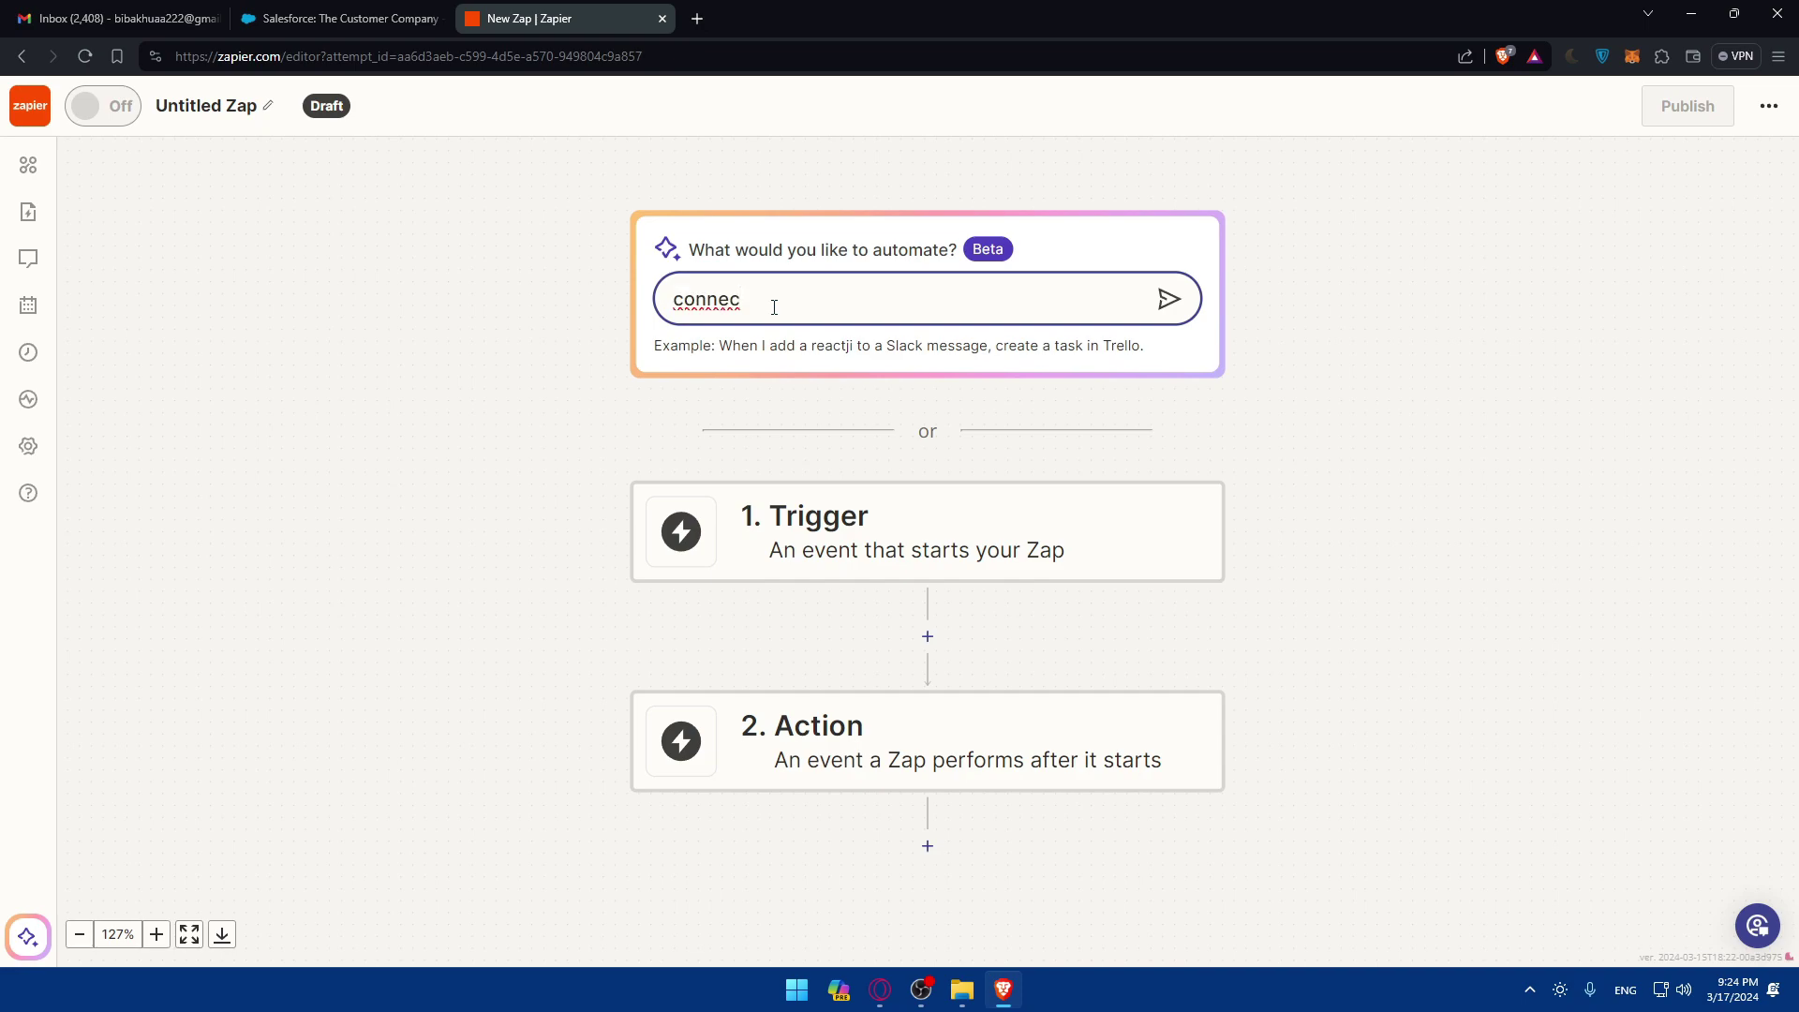
type("t gmail with salesforce")
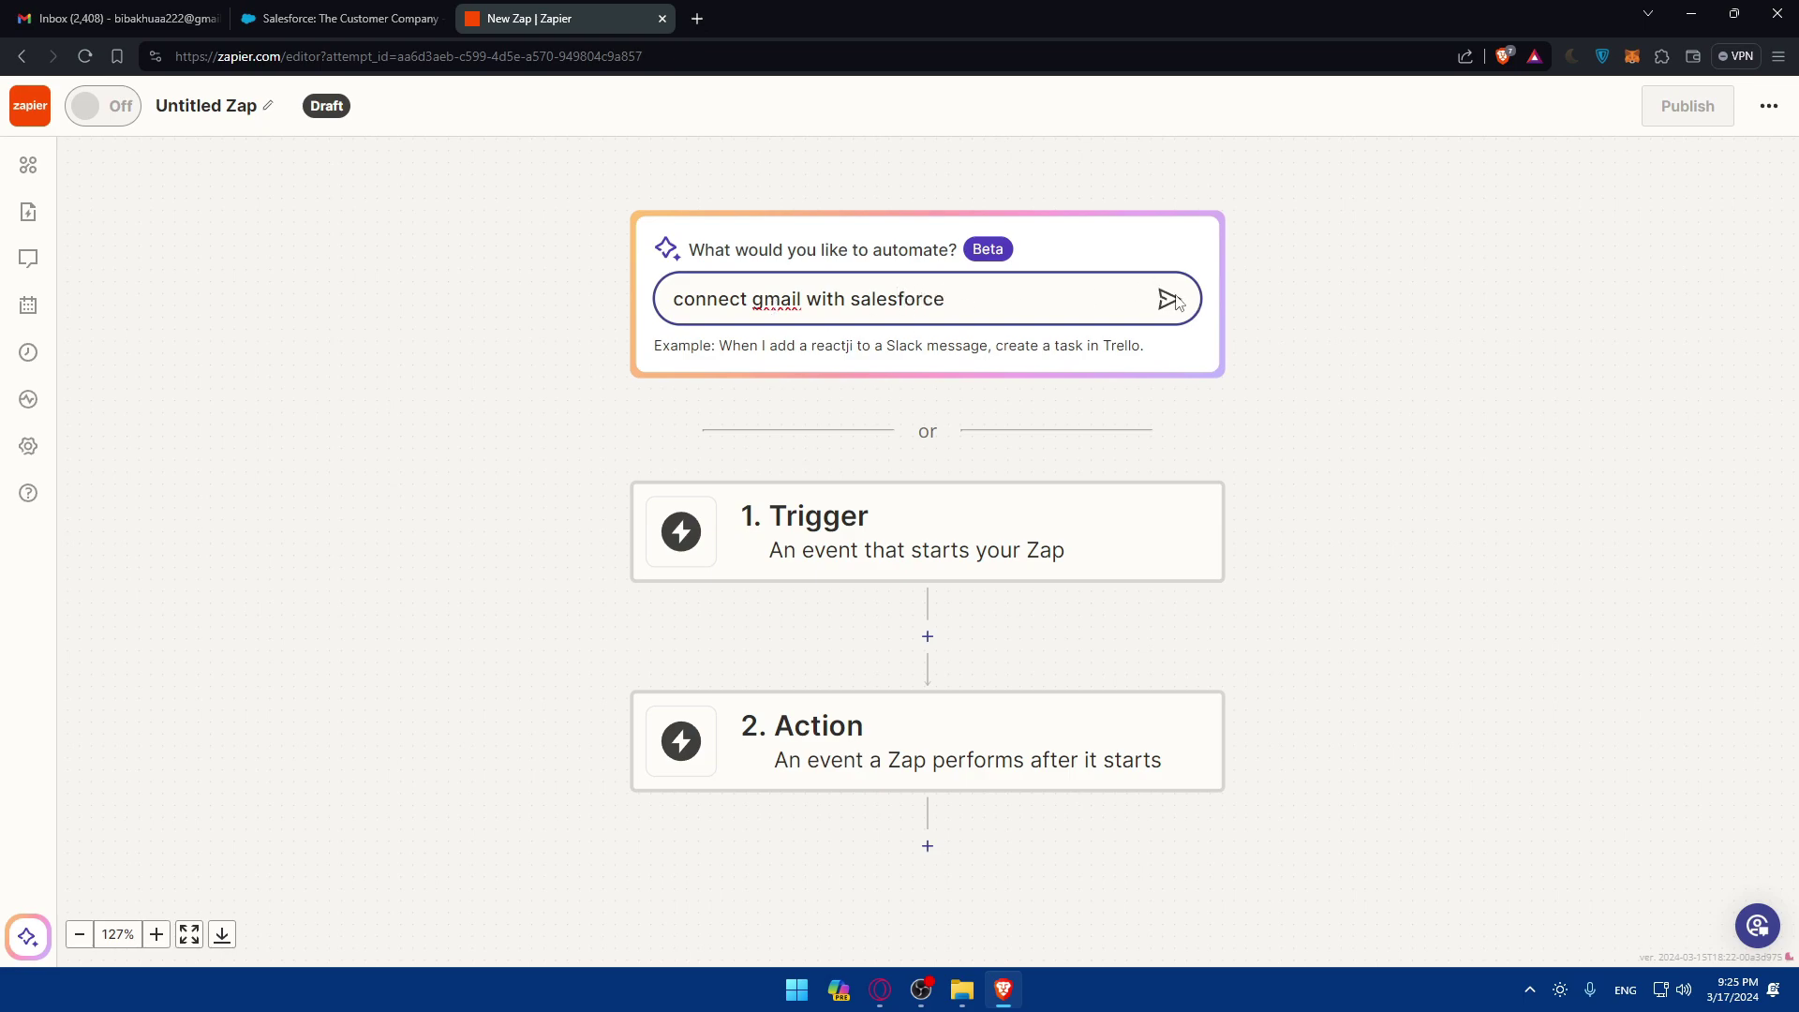
left_click(1169, 298)
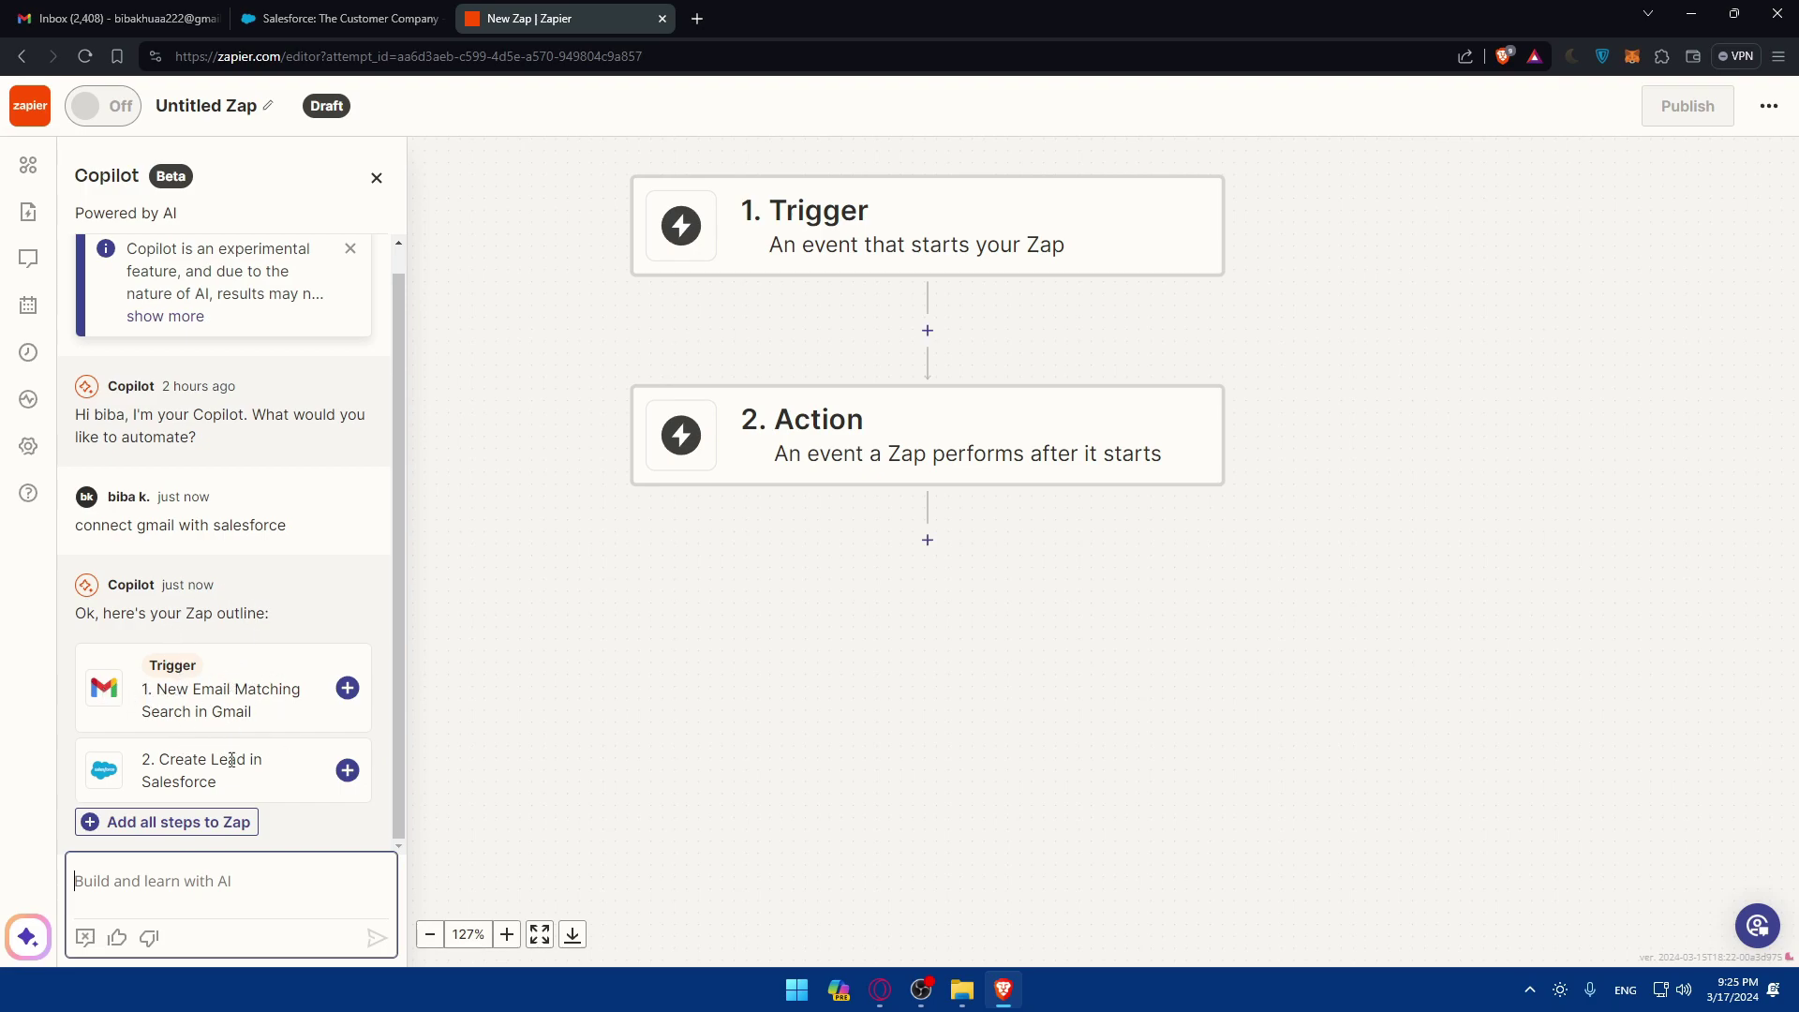
Step: Add all outlined steps, choose Salesforce as the action app, and open the Gmail trigger
left_click(346, 688)
left_click(346, 770)
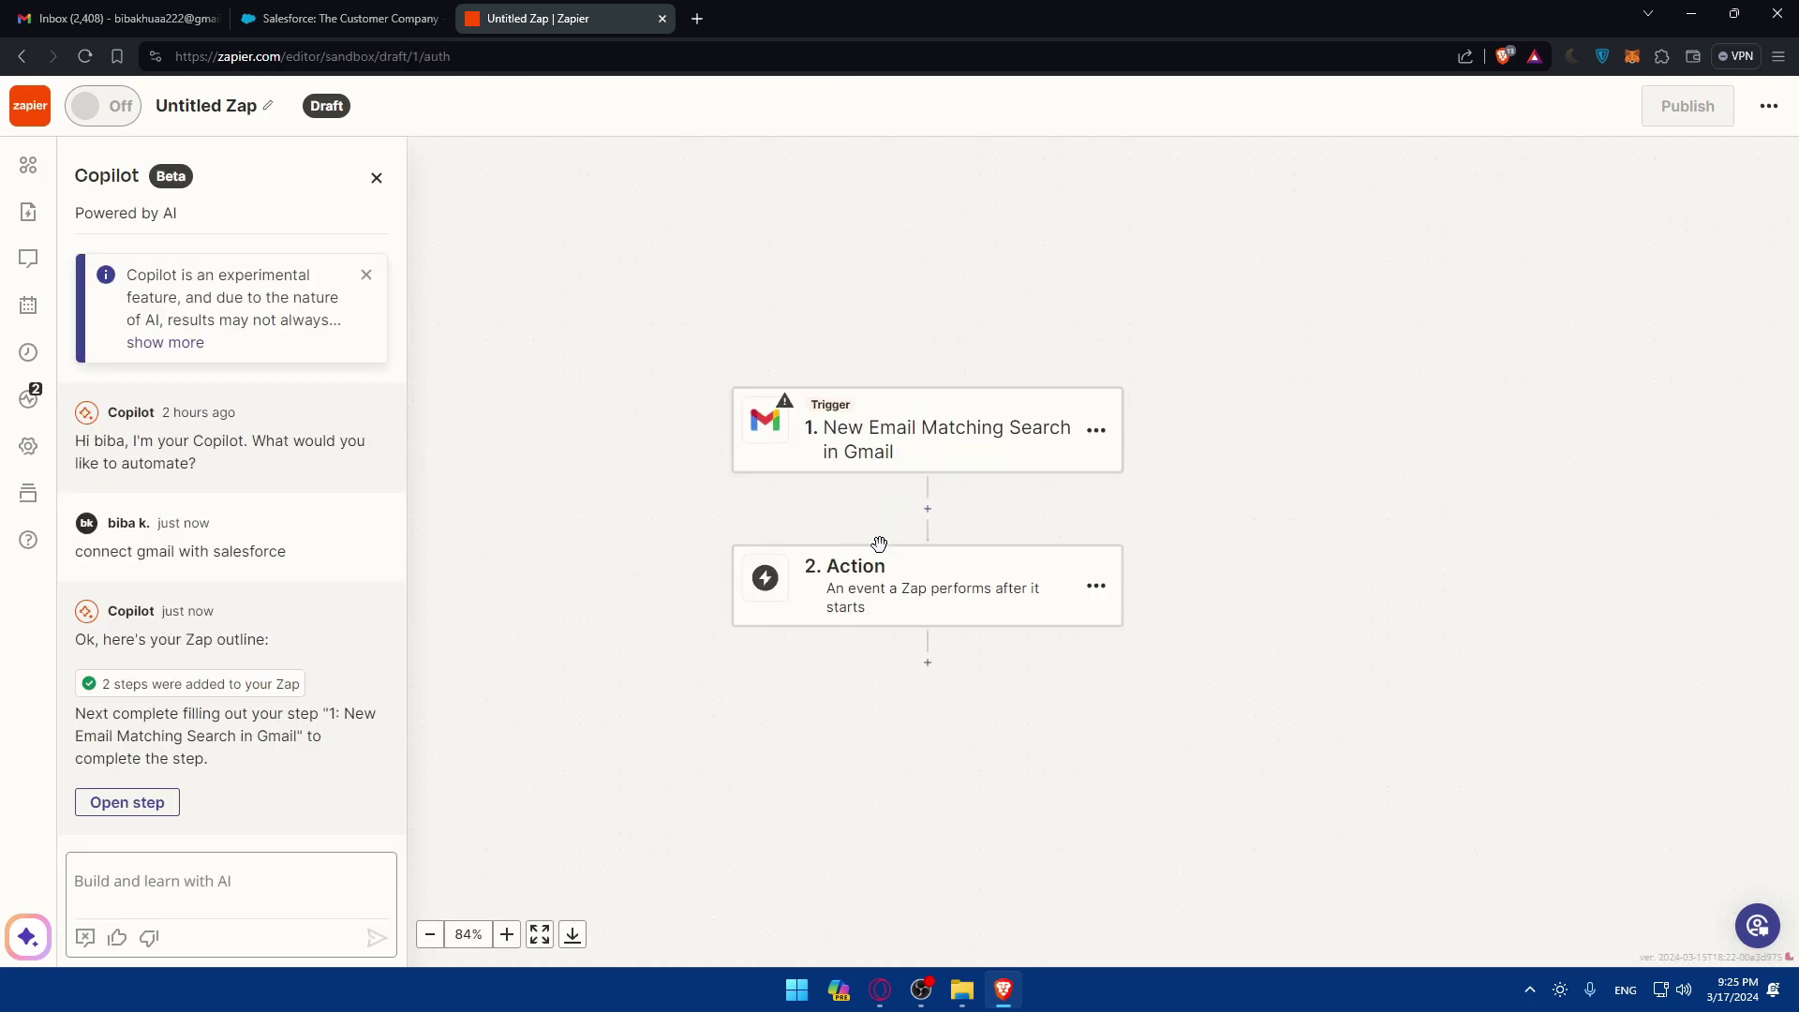
left_click(871, 581)
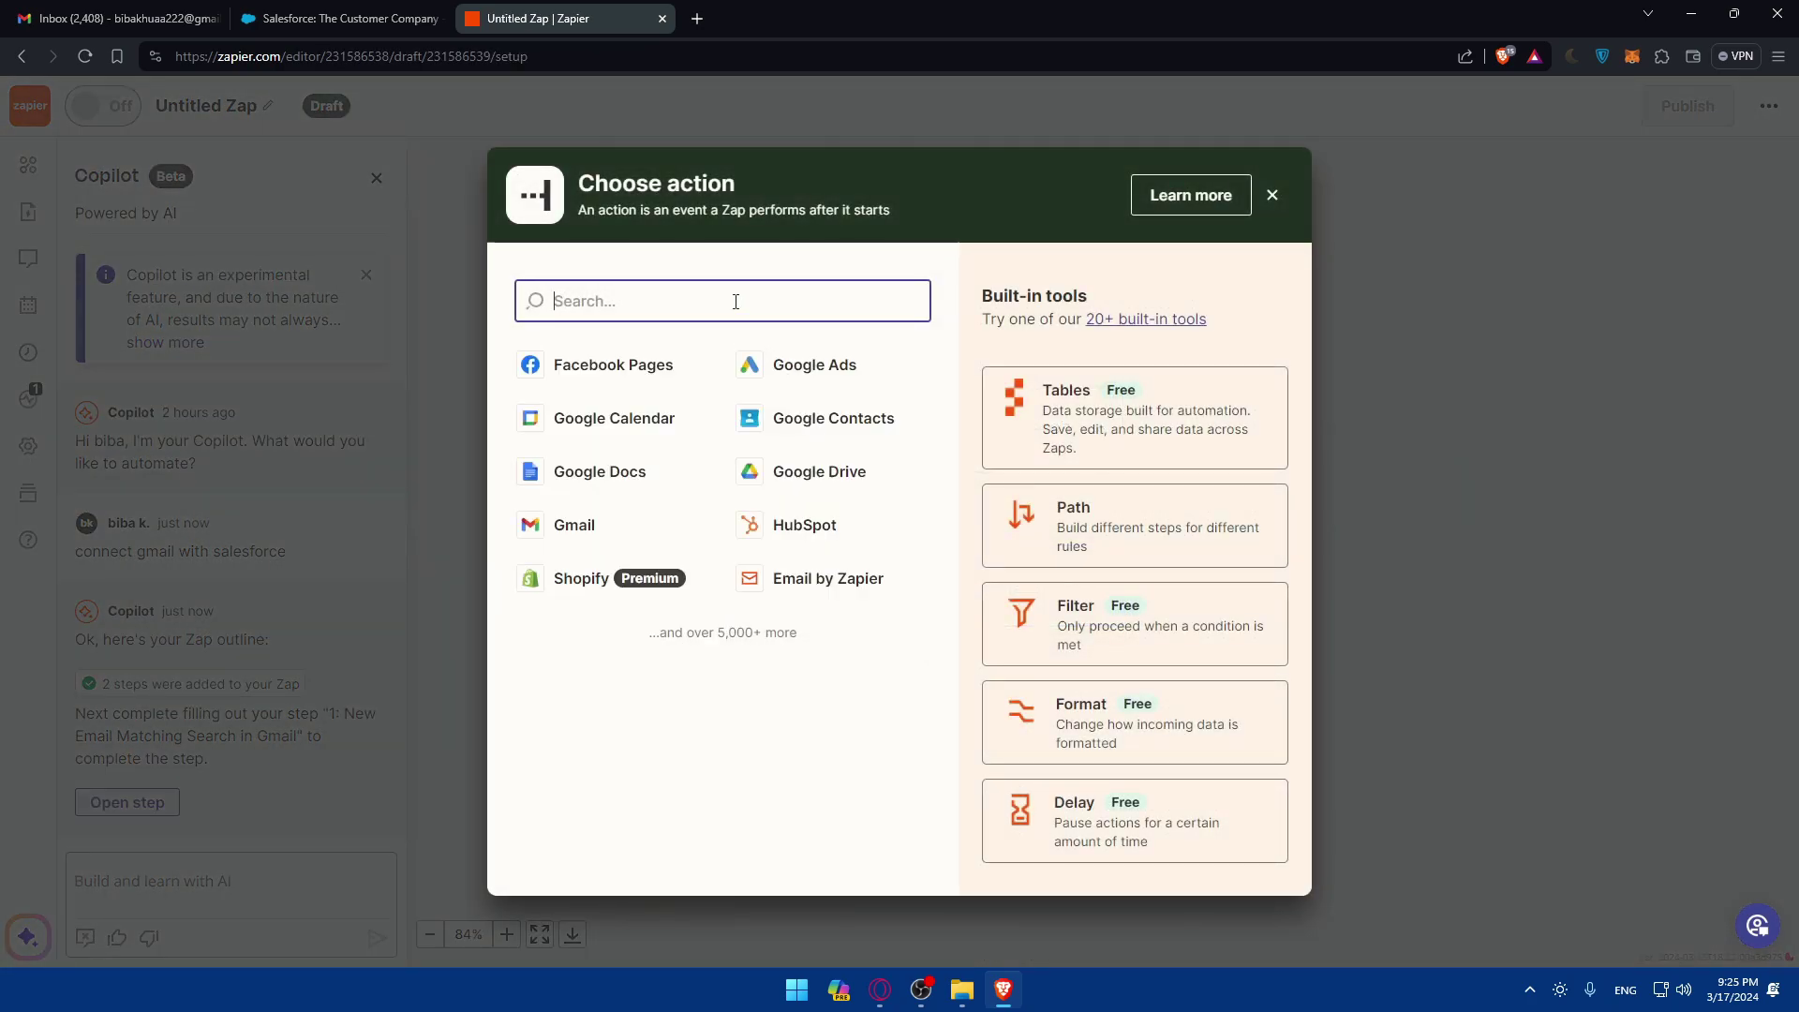
type("sa")
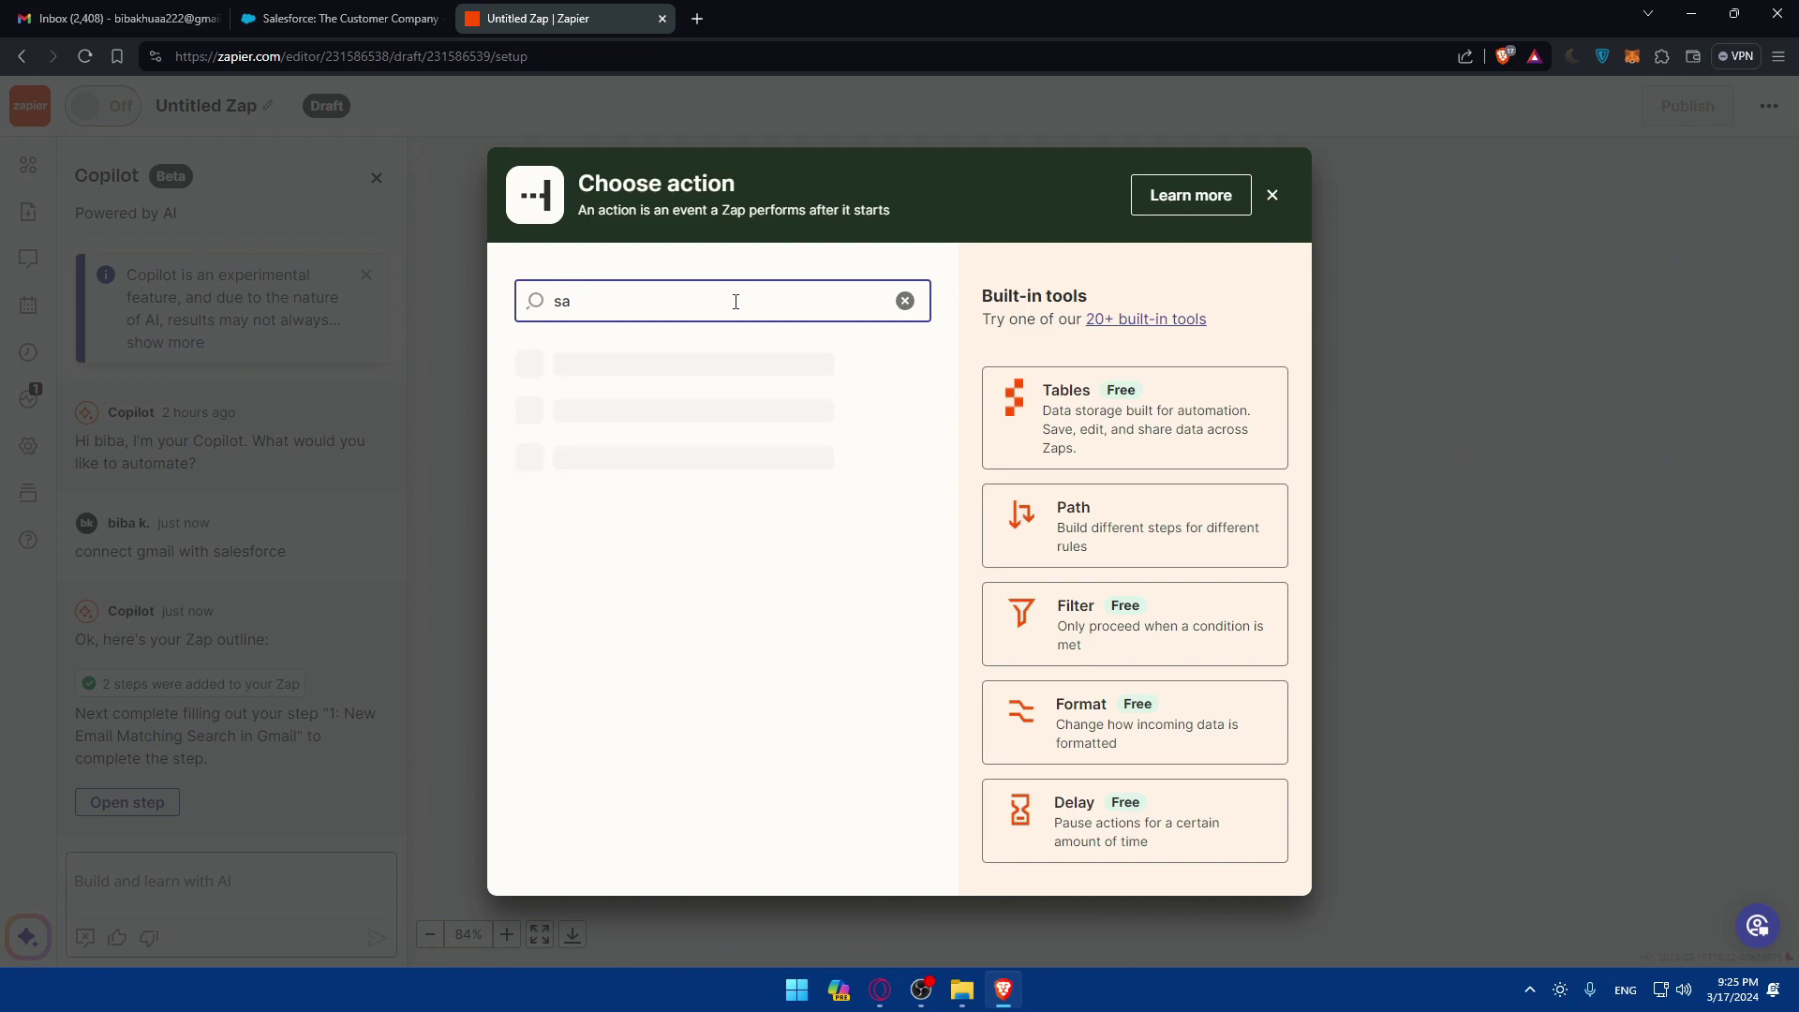
type("elel")
key("BackSpace")
key("BackSpace")
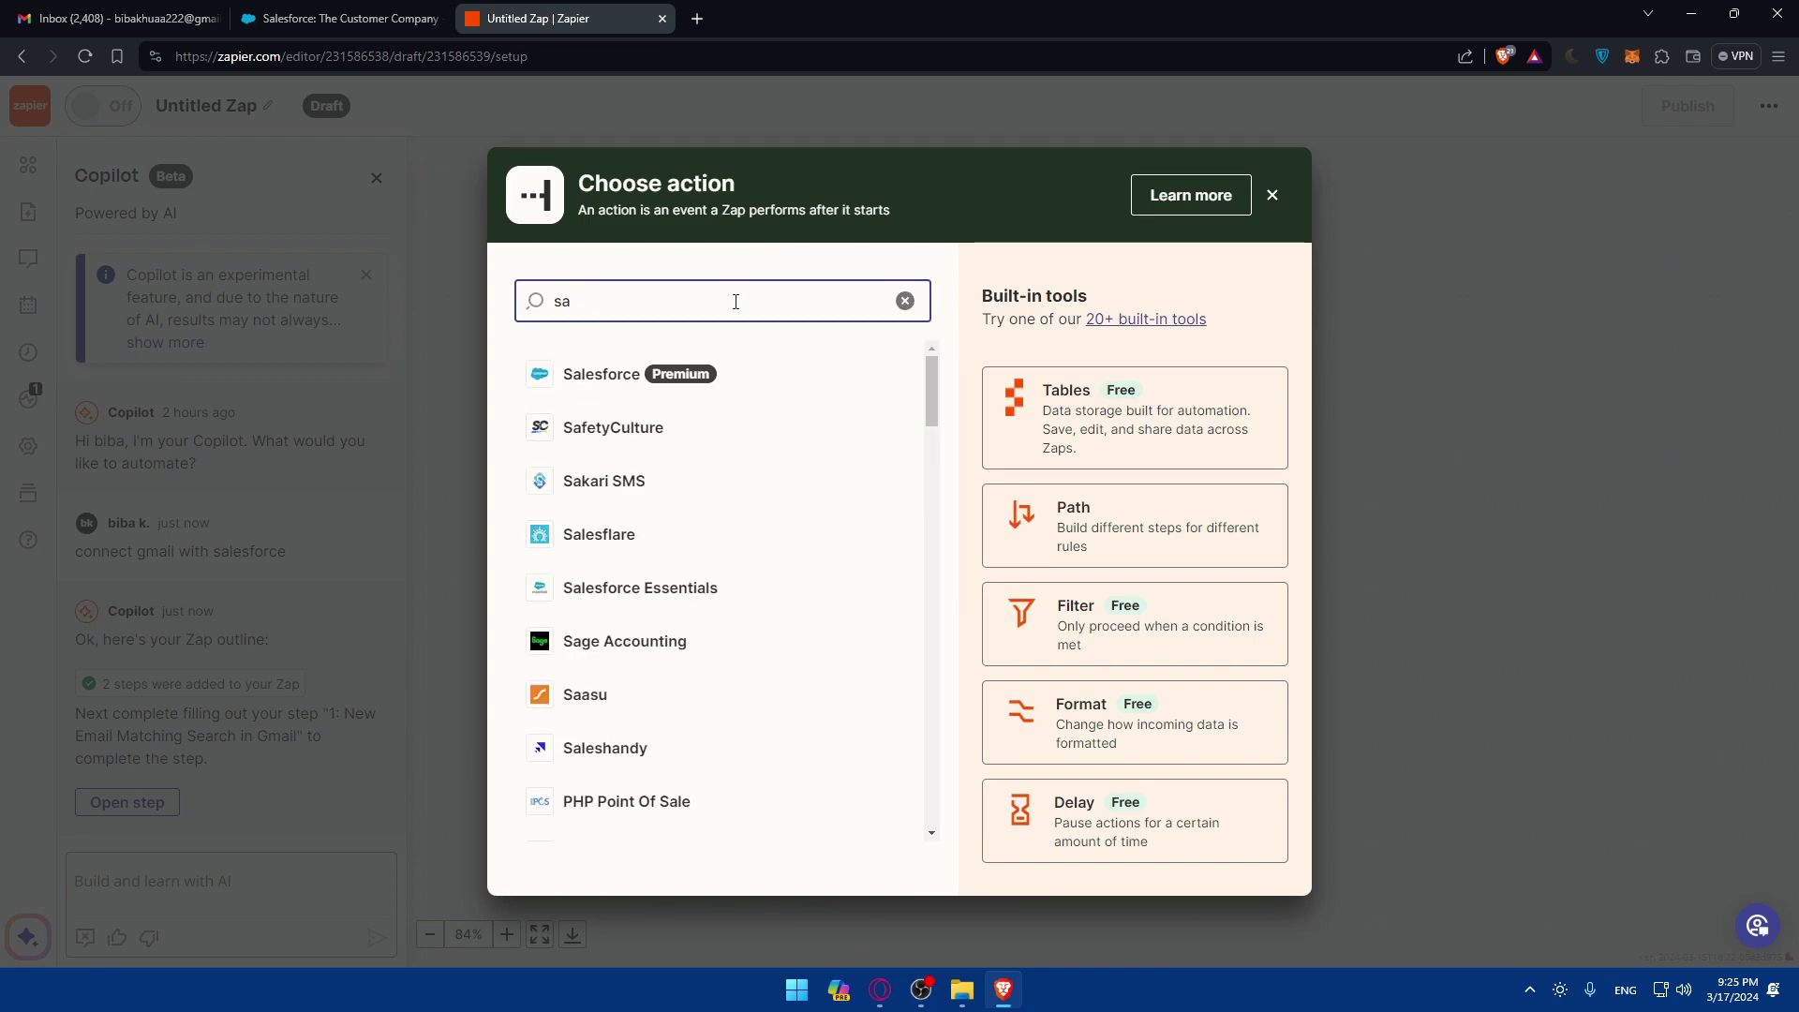
type("les")
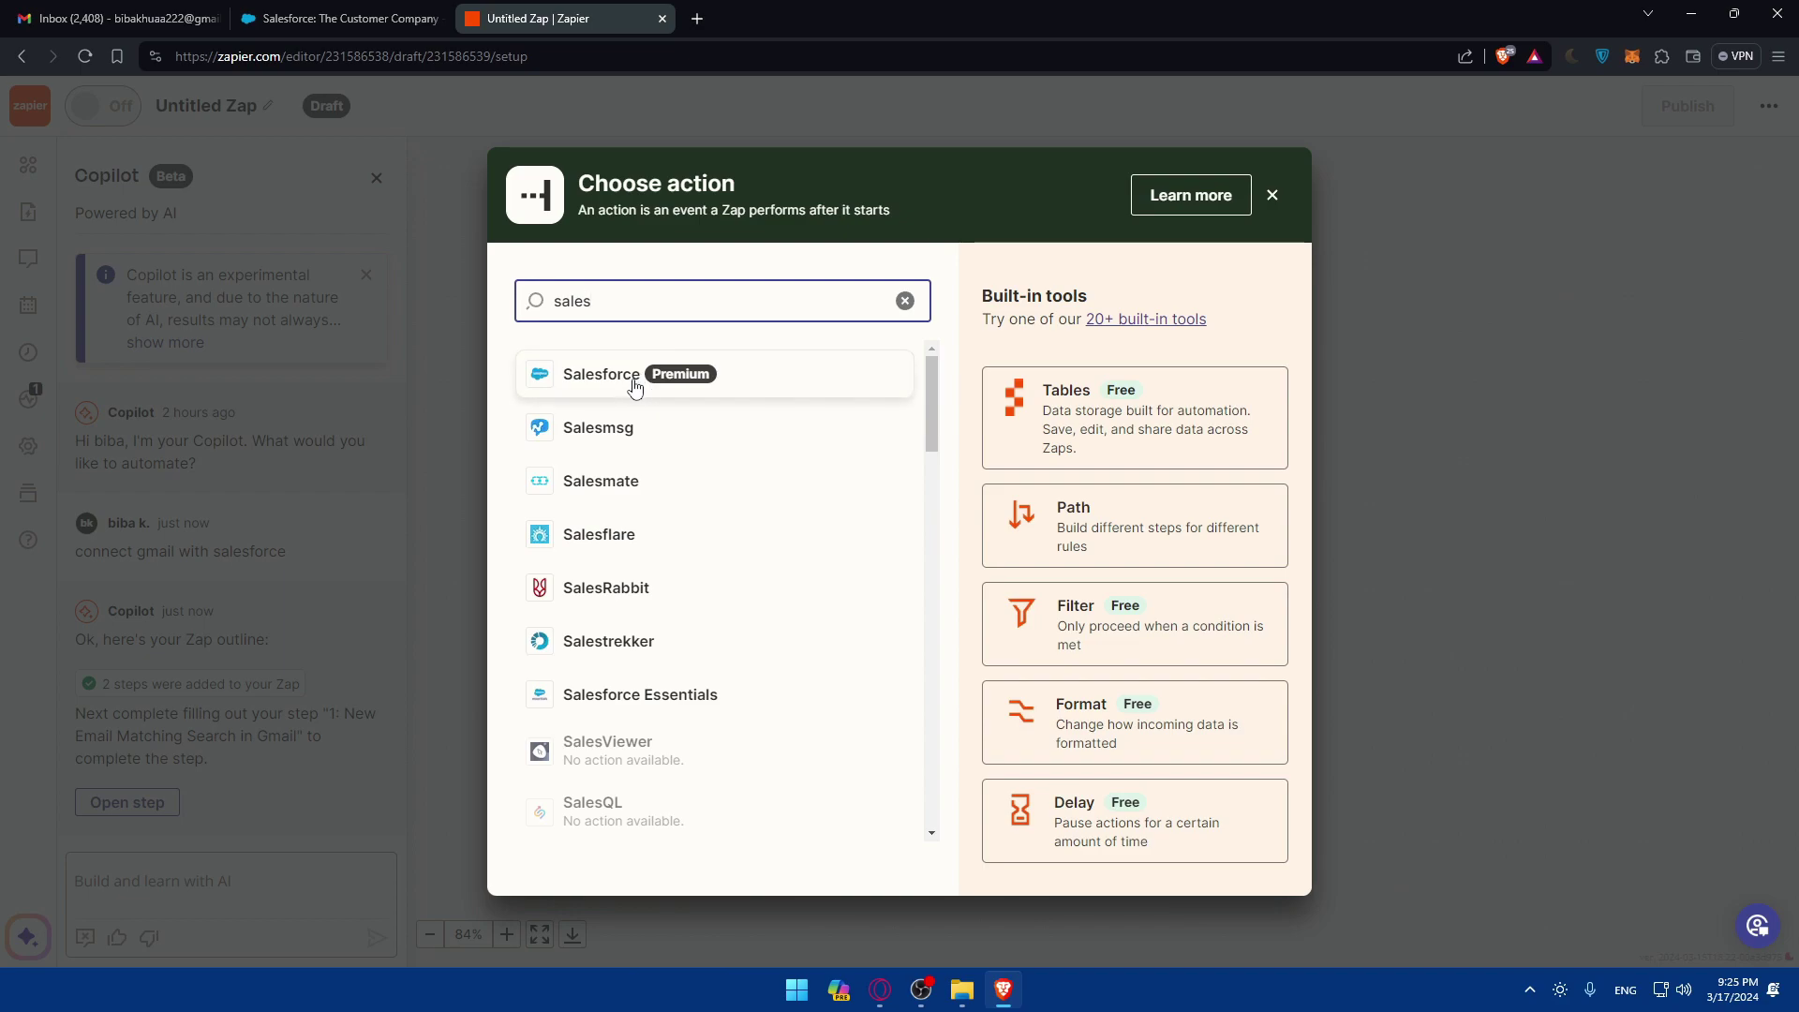
left_click(634, 384)
left_click(941, 446)
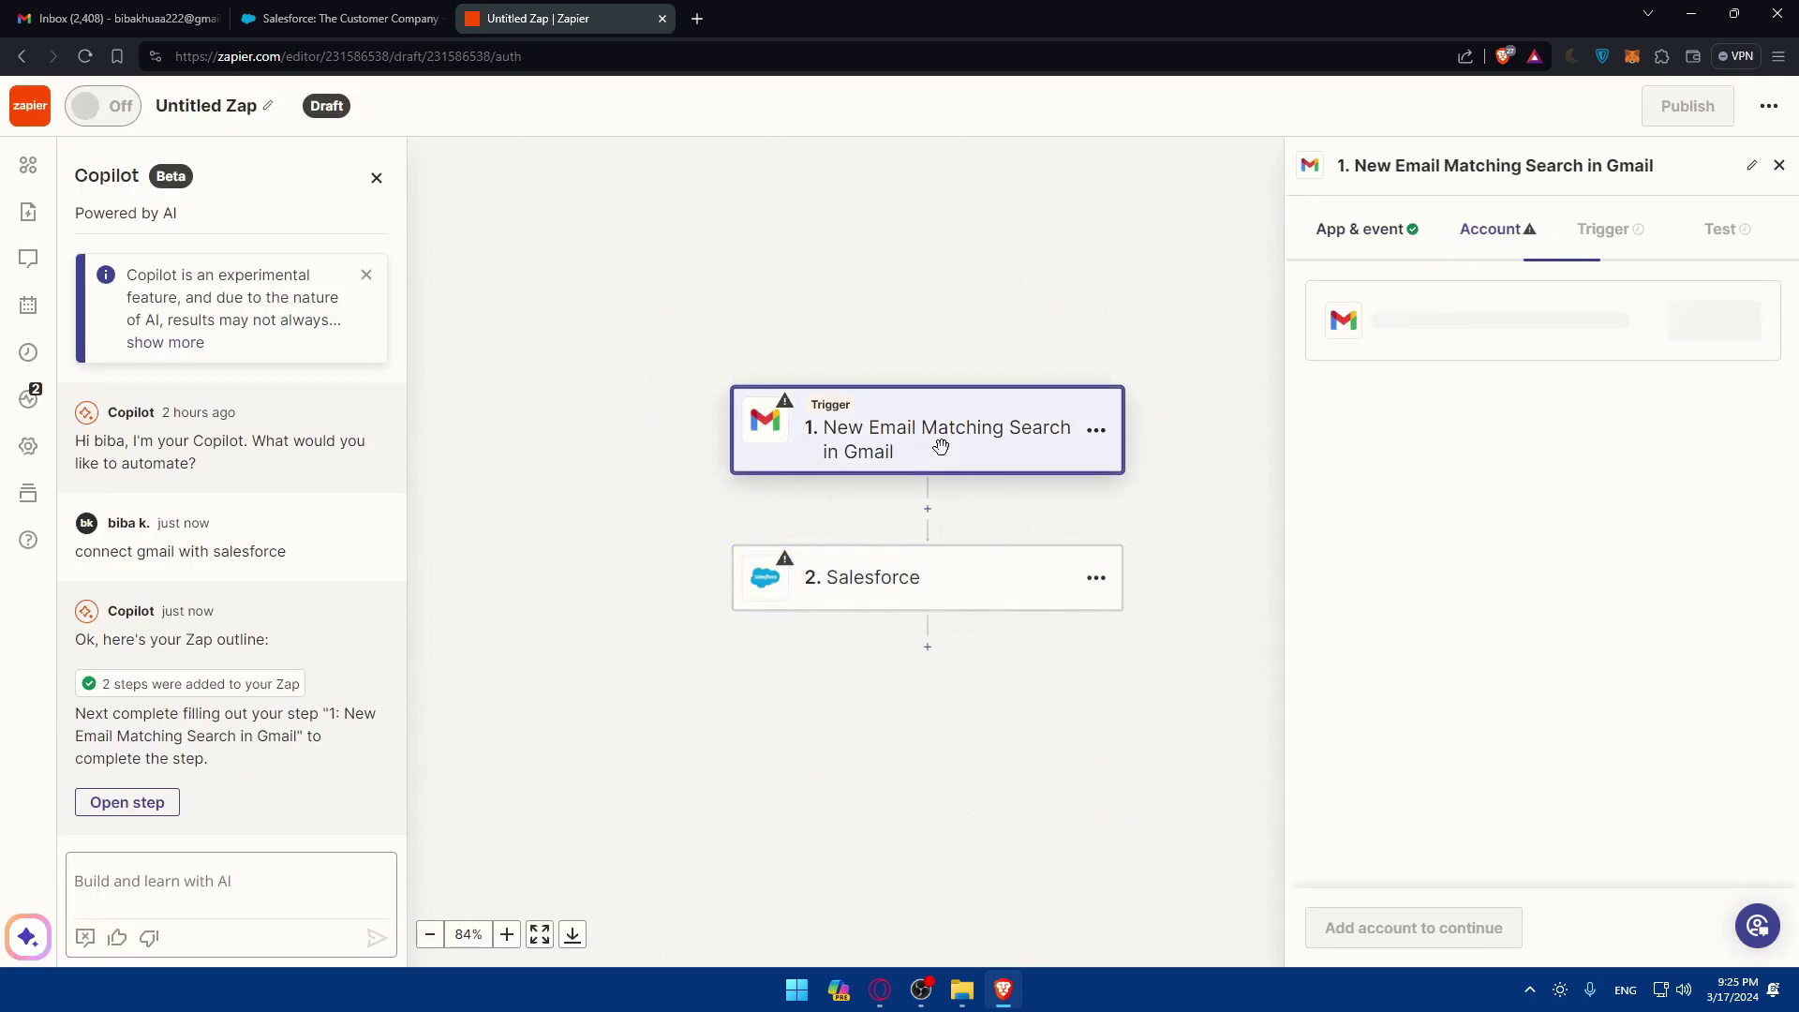
Step: Connect the Gmail account to the trigger and browse its event list
left_click(1370, 246)
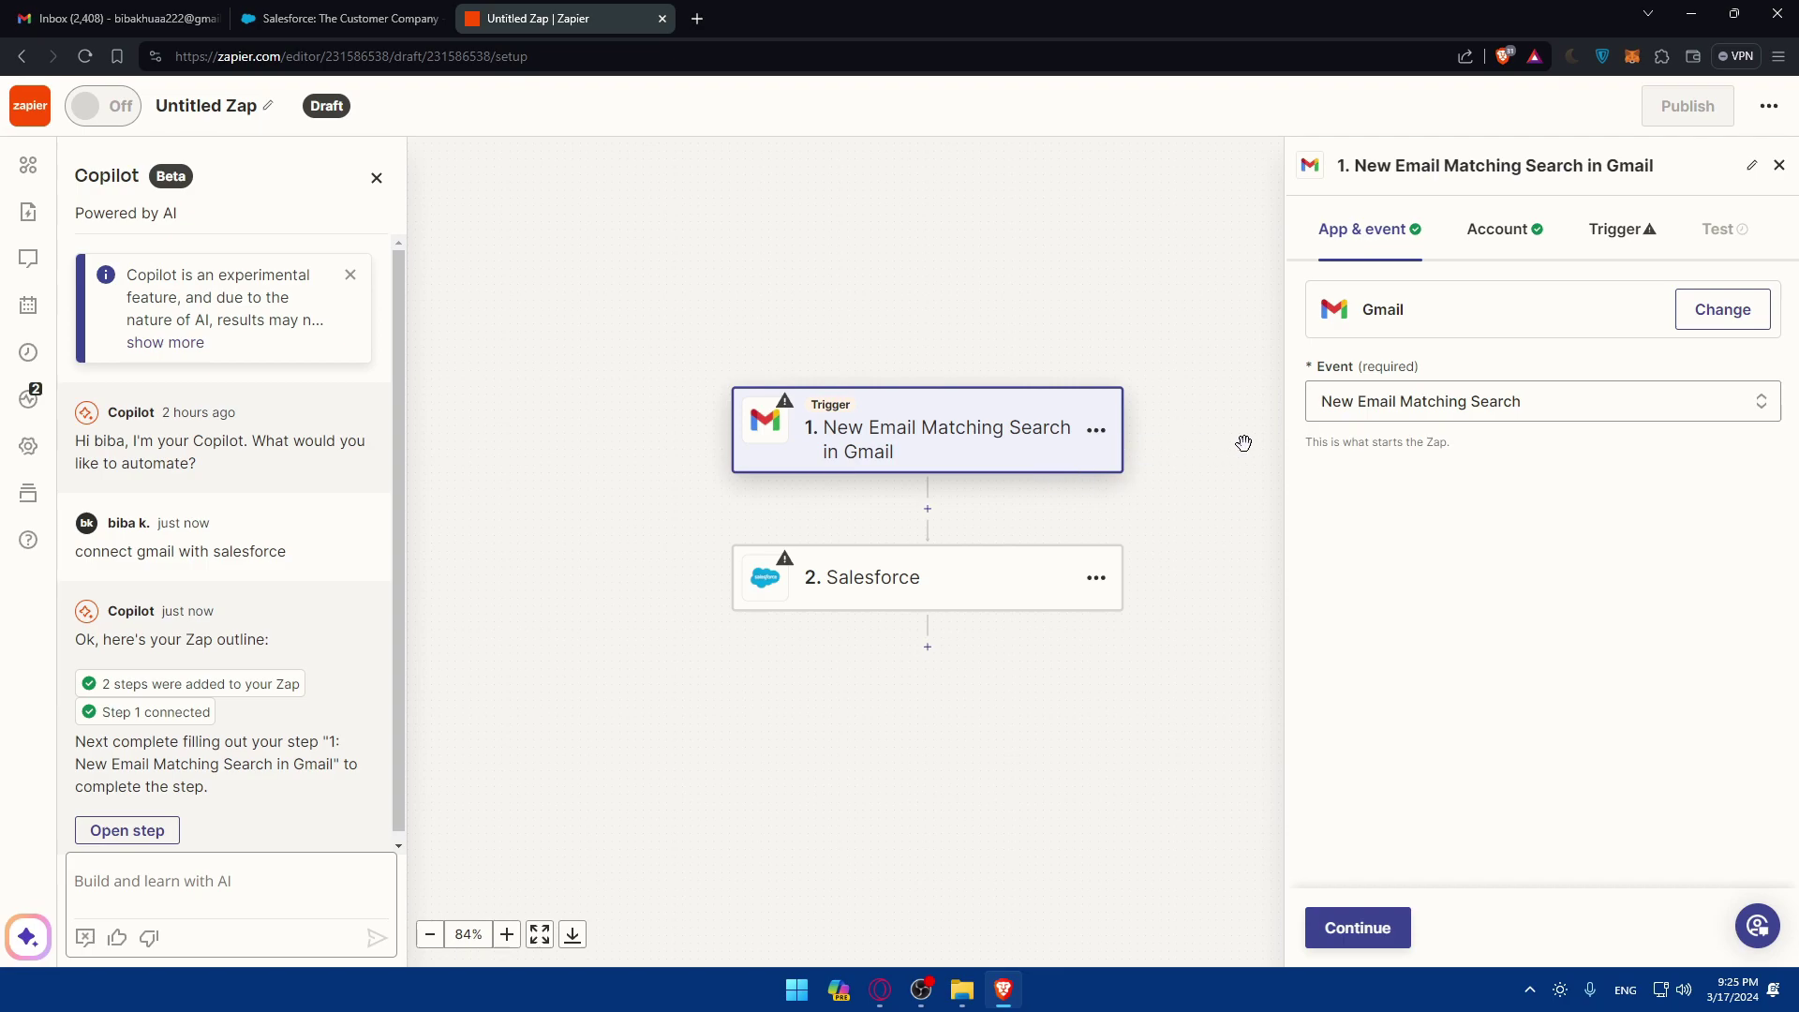
left_click(1458, 403)
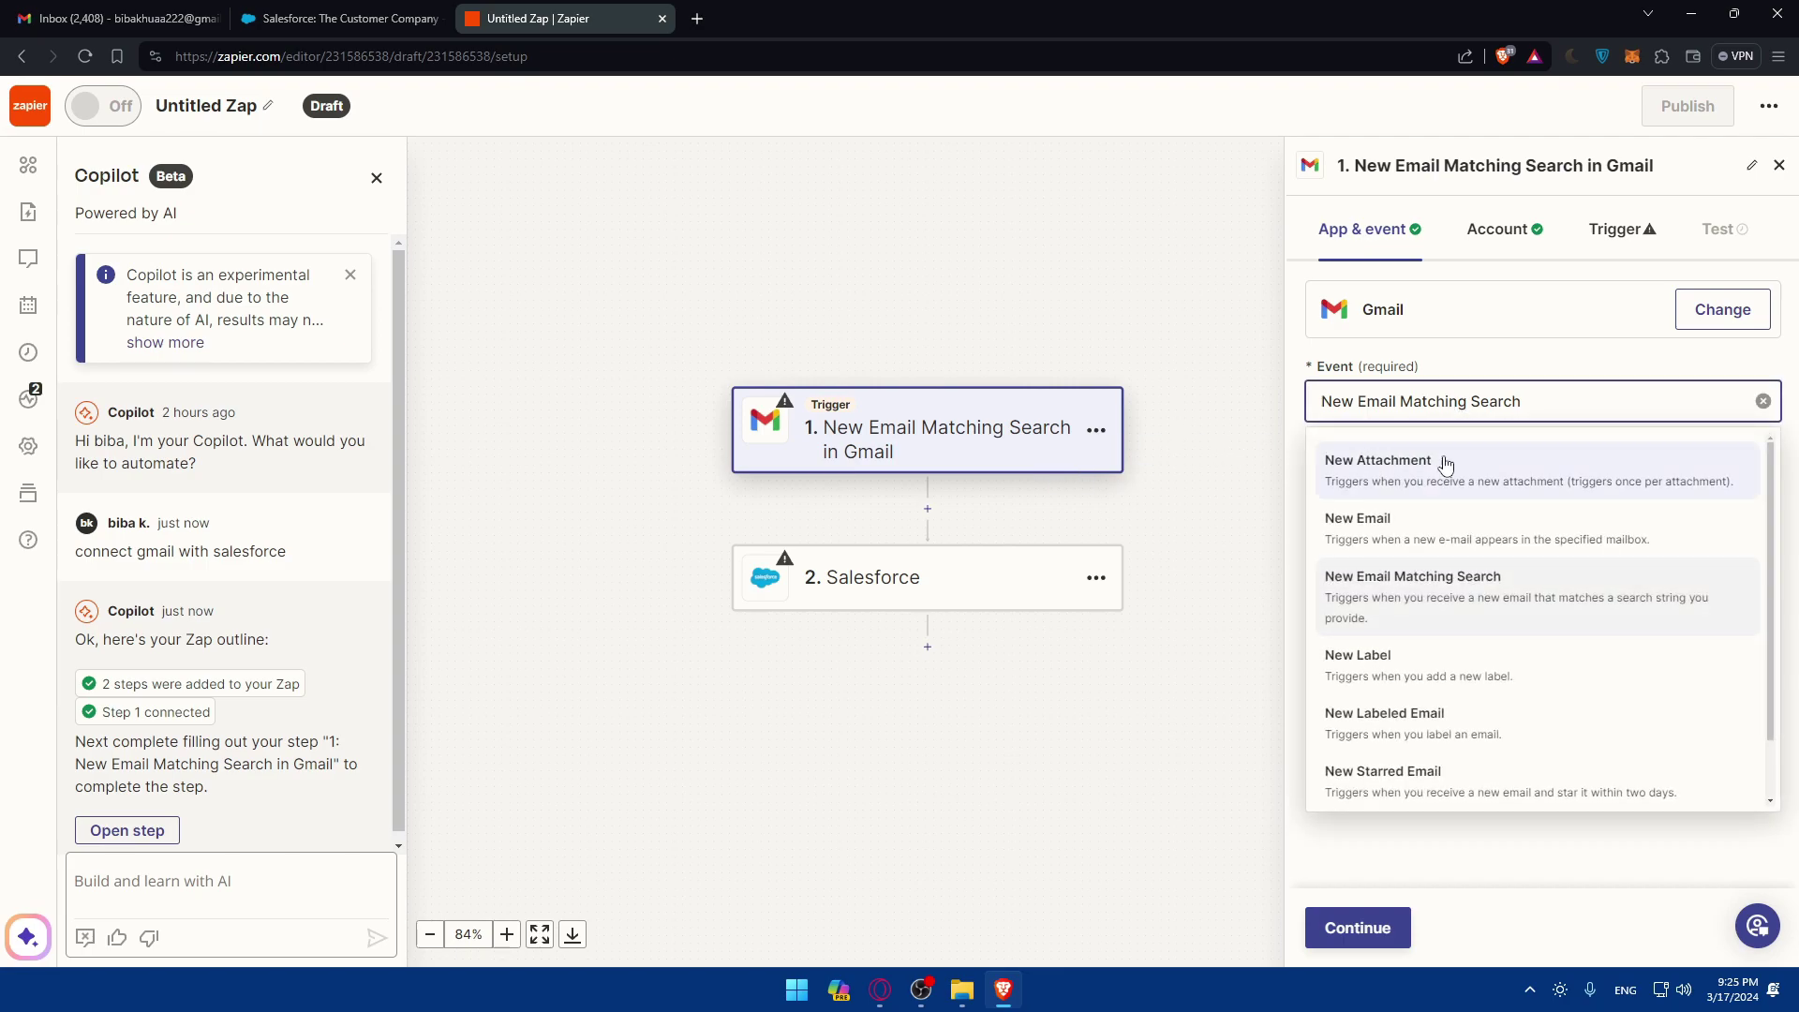
left_click(1474, 385)
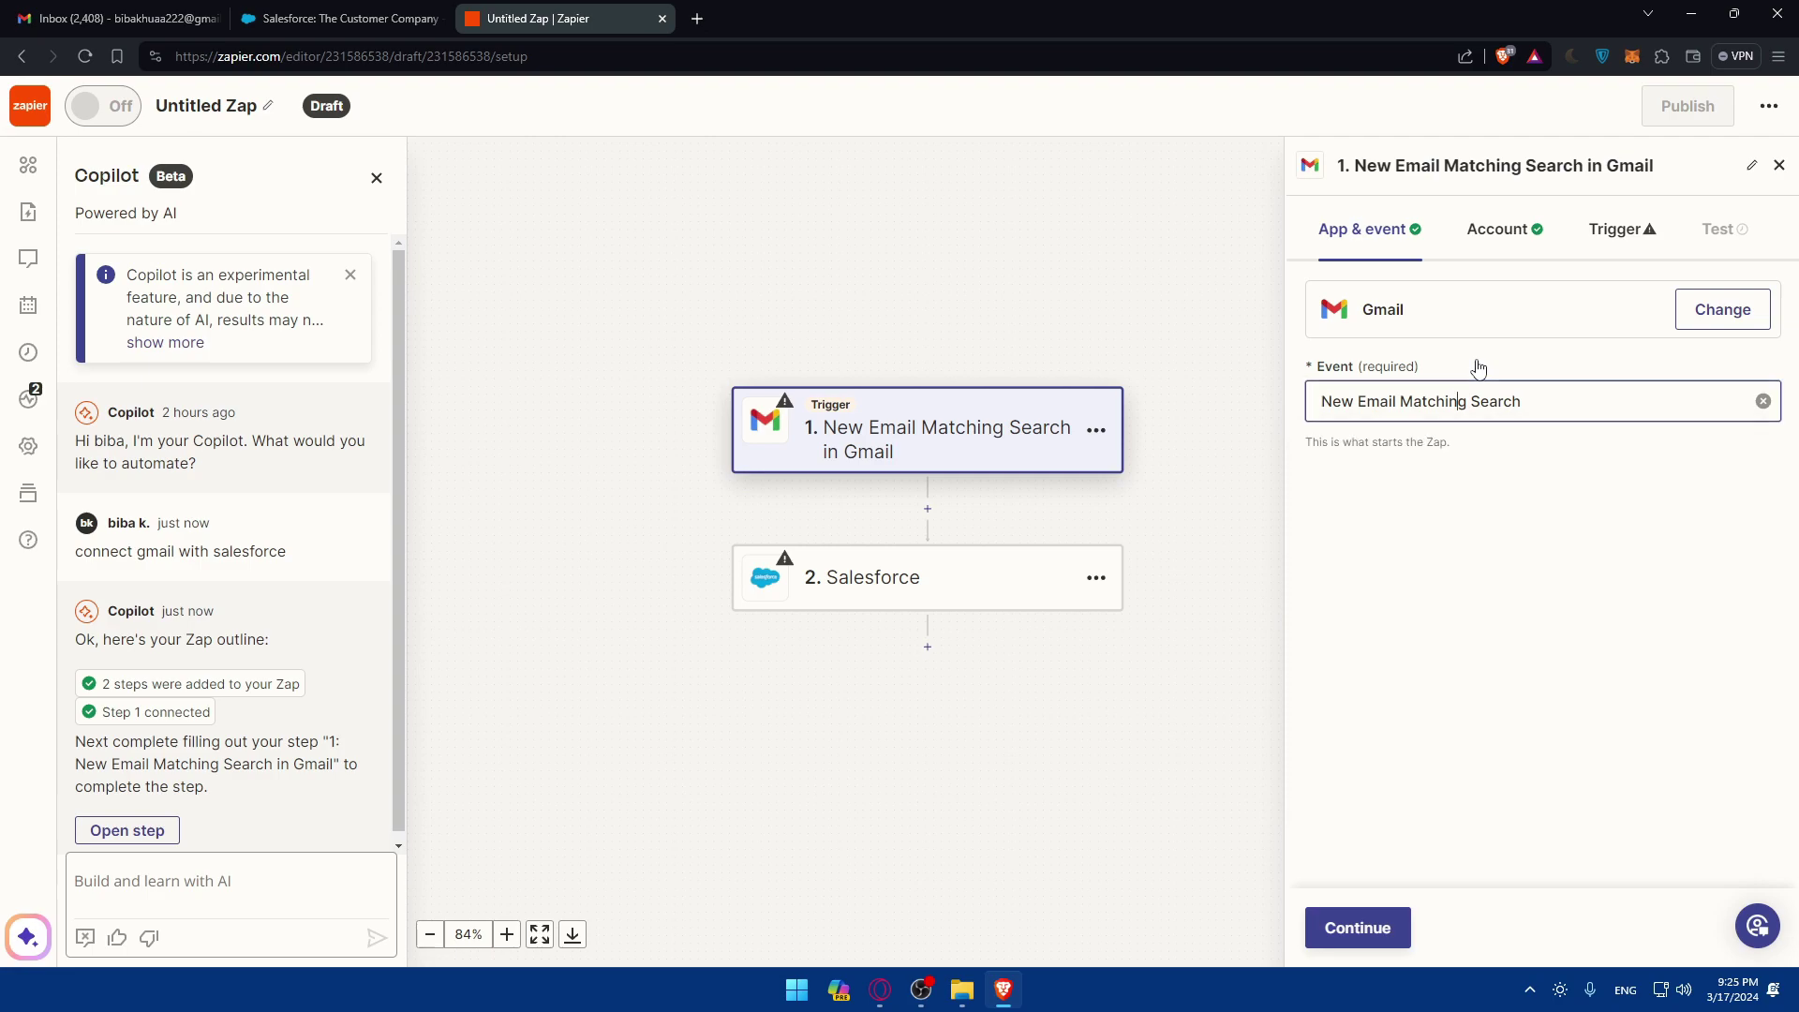
left_click(1474, 370)
left_click(1536, 335)
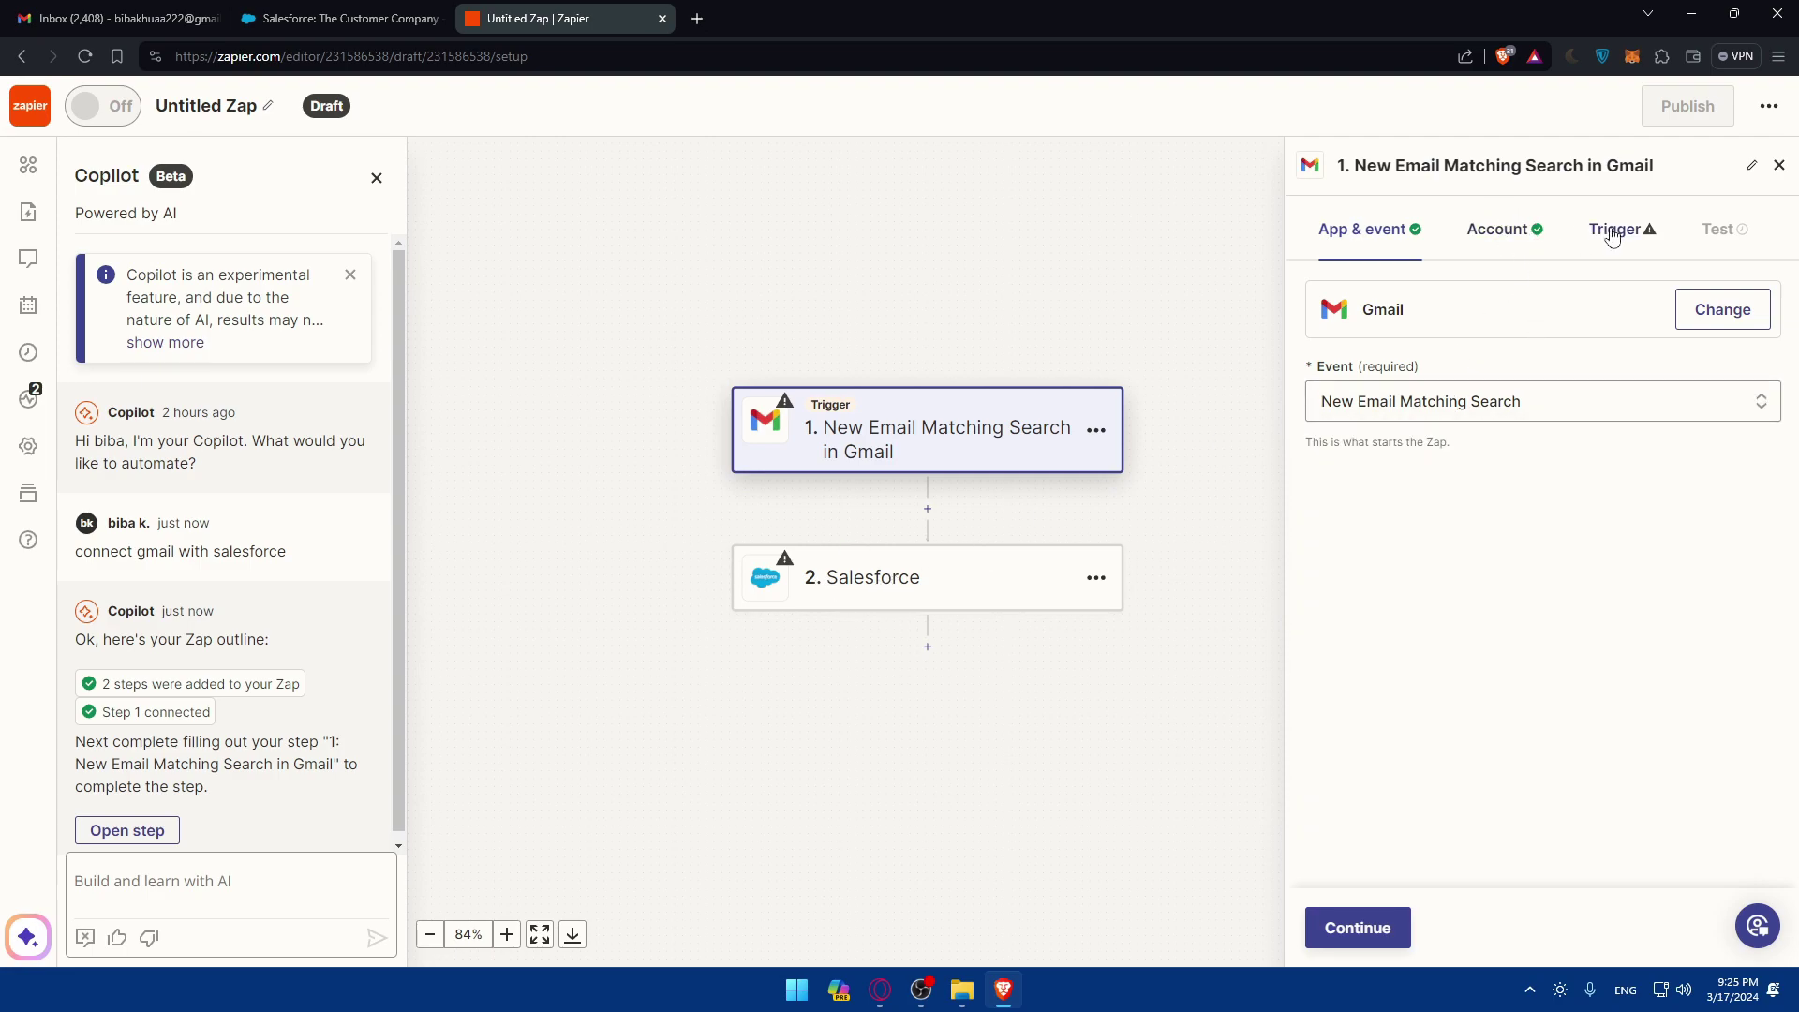
left_click(1604, 233)
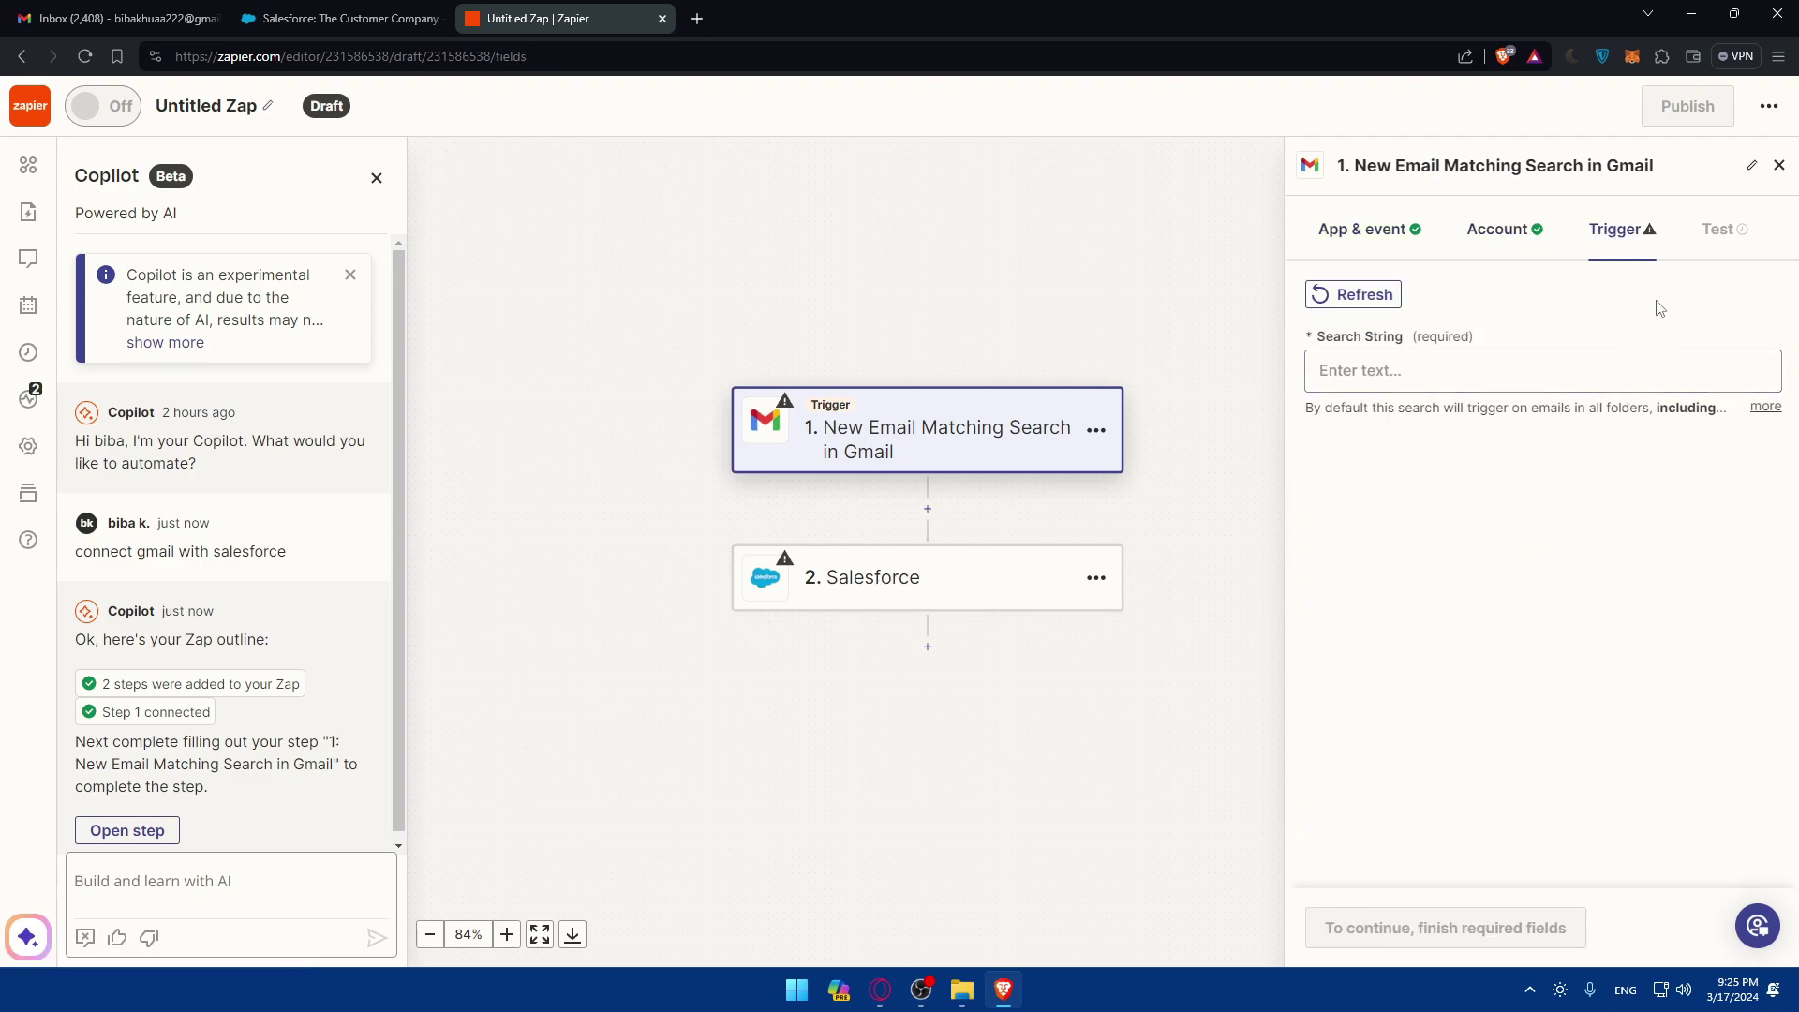
Step: Change the Gmail trigger event to New Email and view its test section
left_click(1508, 375)
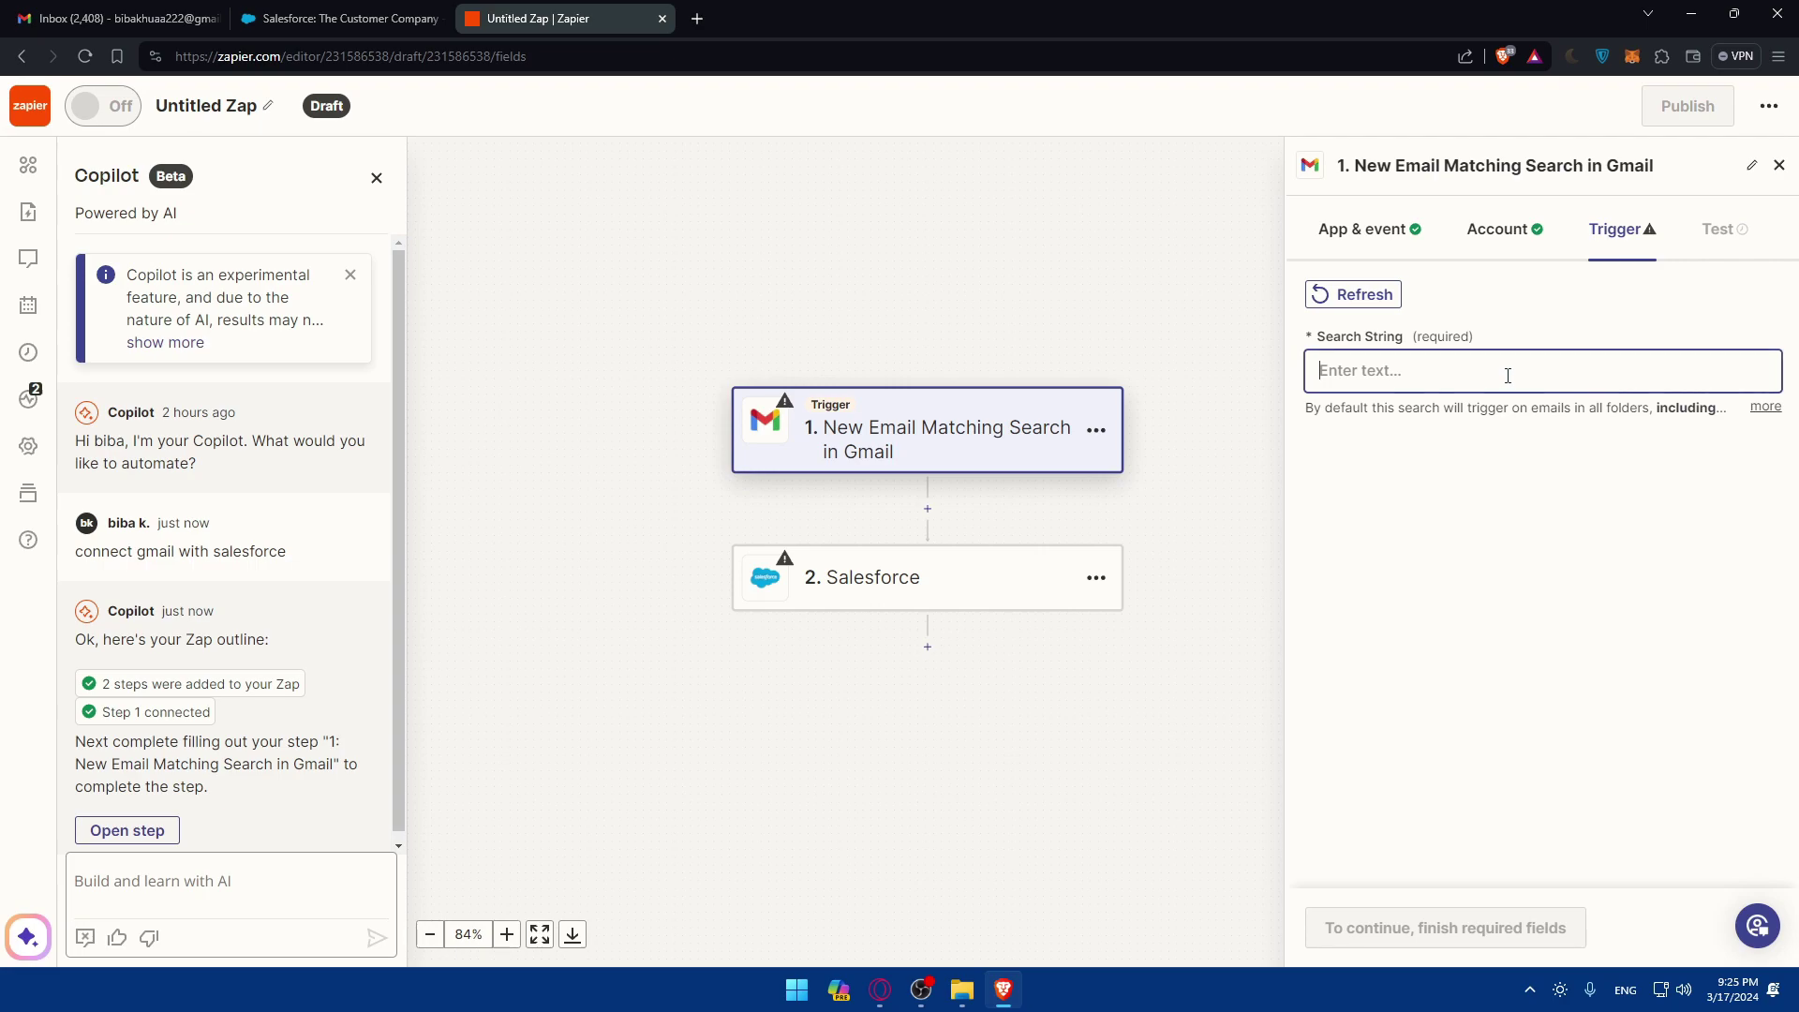
left_click(1385, 244)
left_click(1395, 401)
left_click(1397, 516)
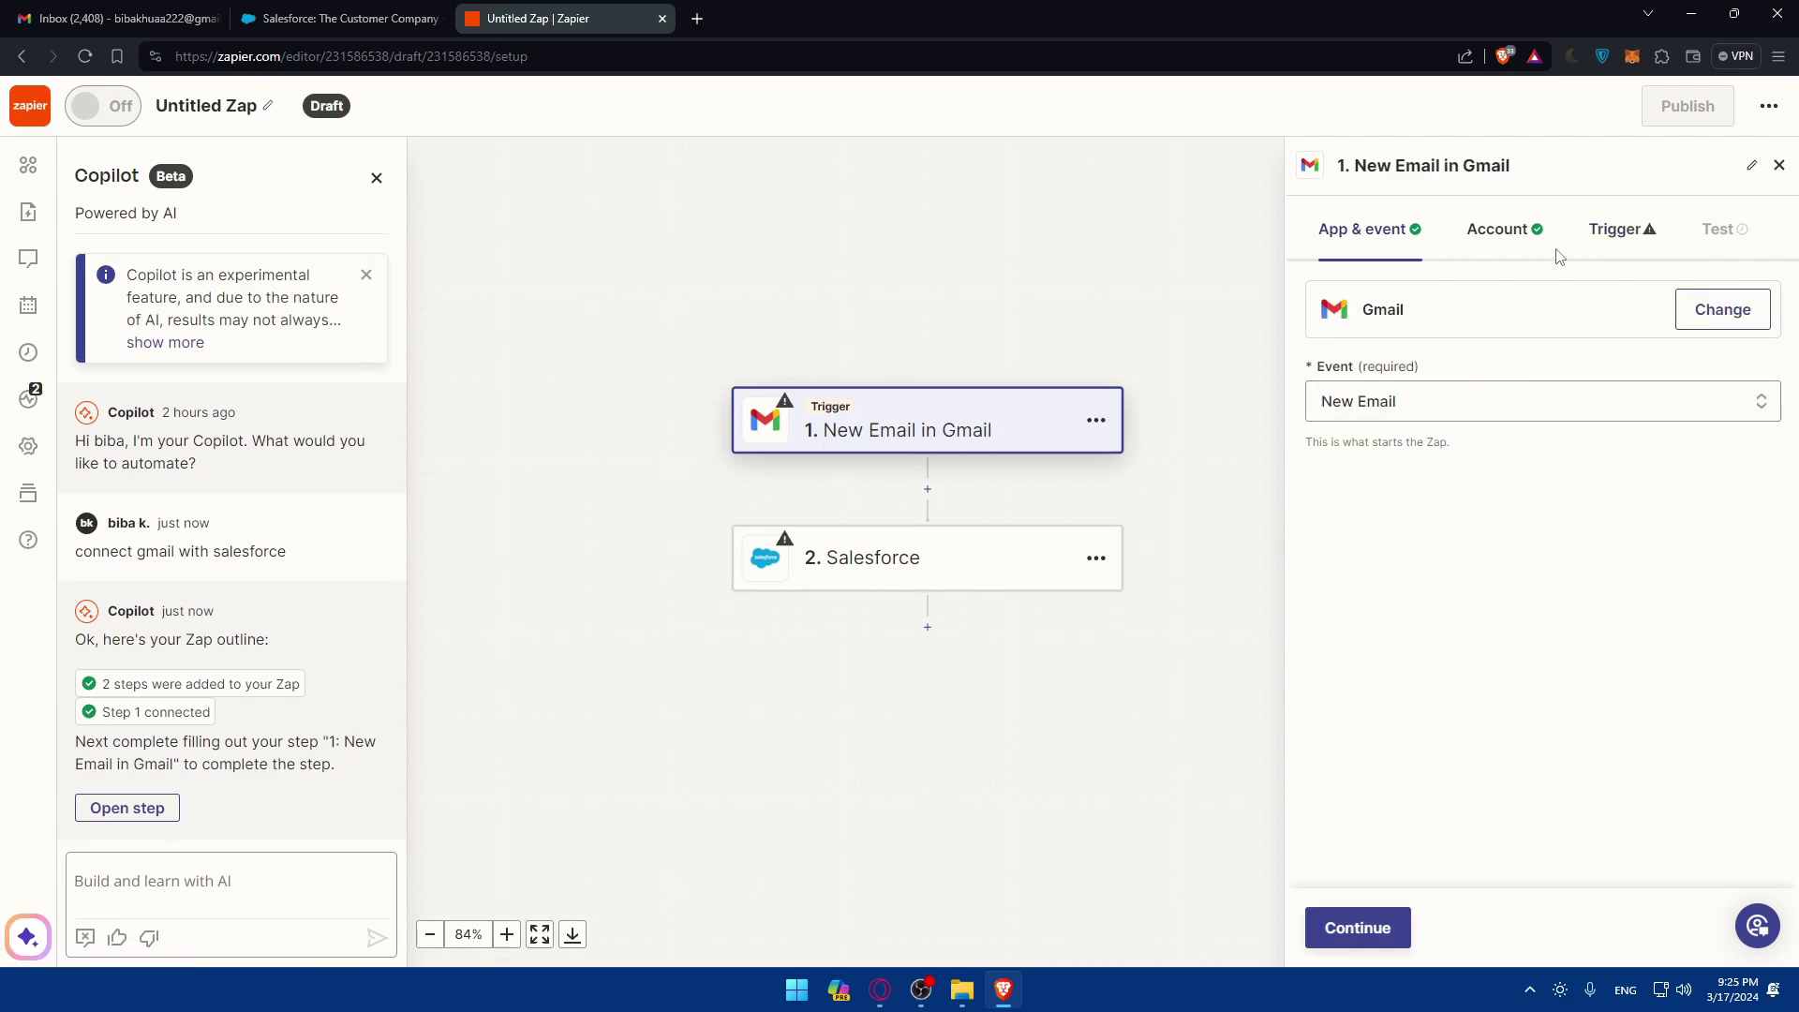
left_click(1608, 233)
left_click(1721, 235)
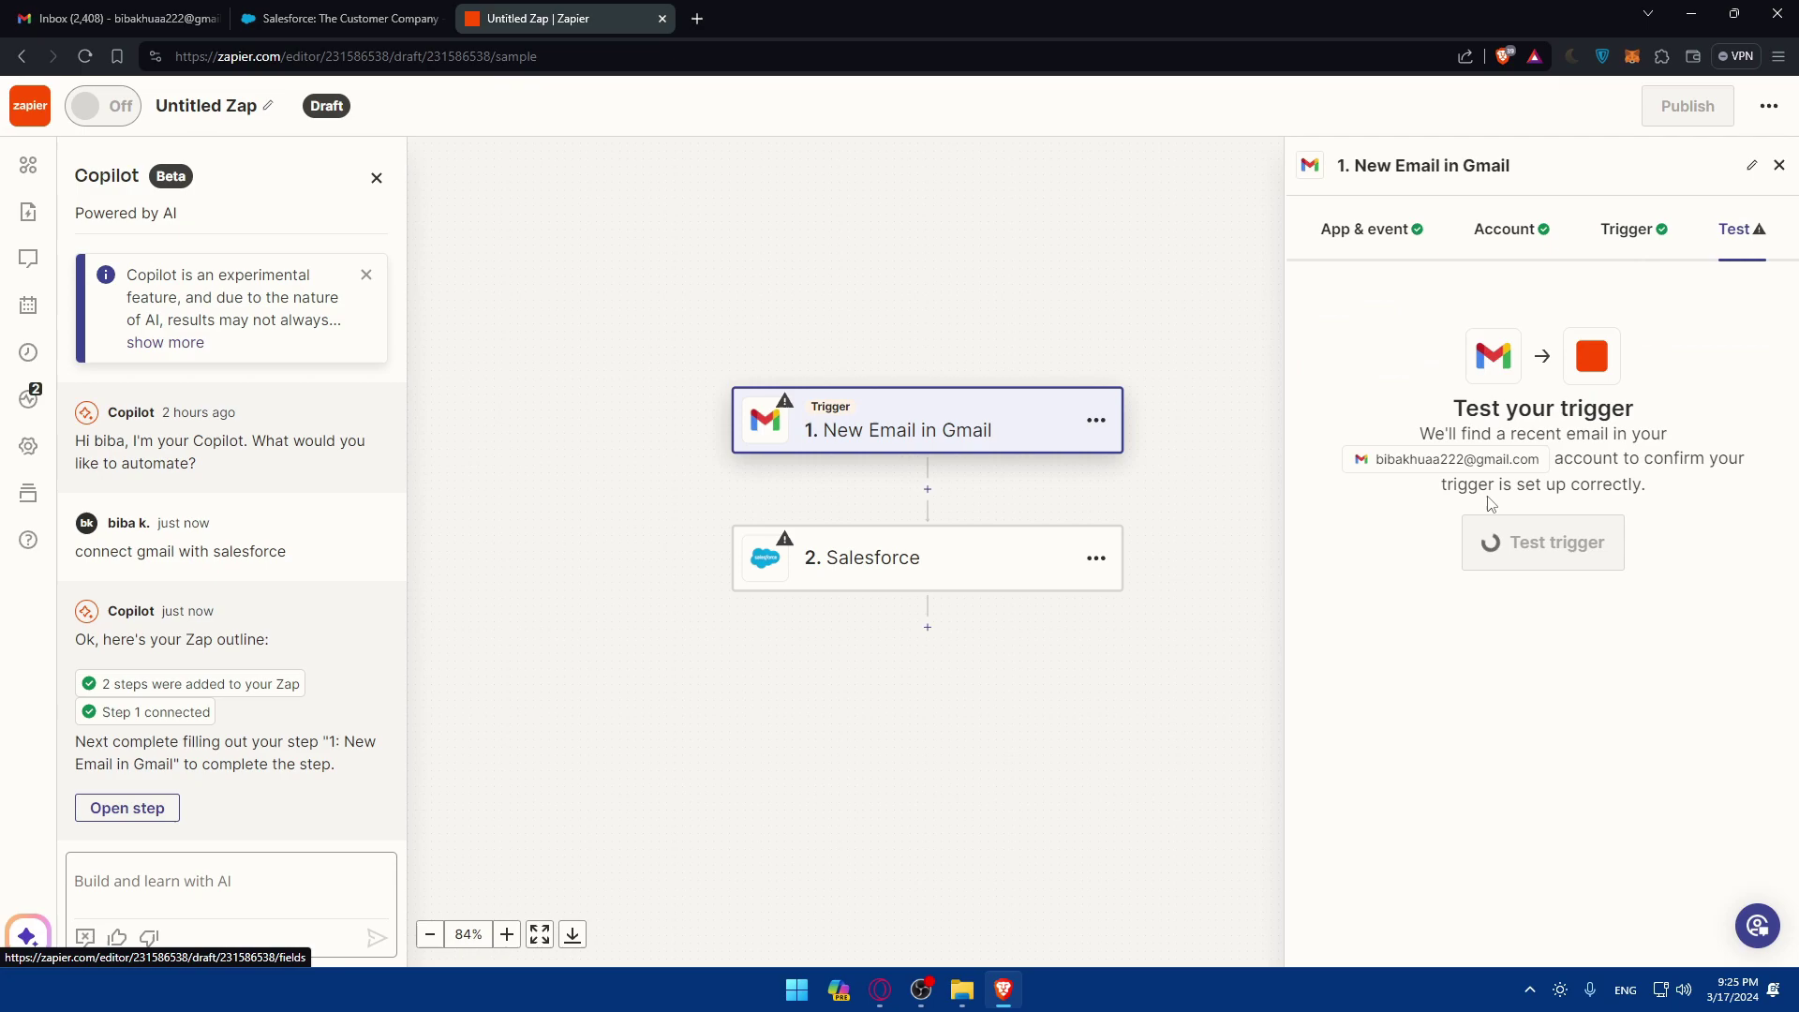
left_click(978, 560)
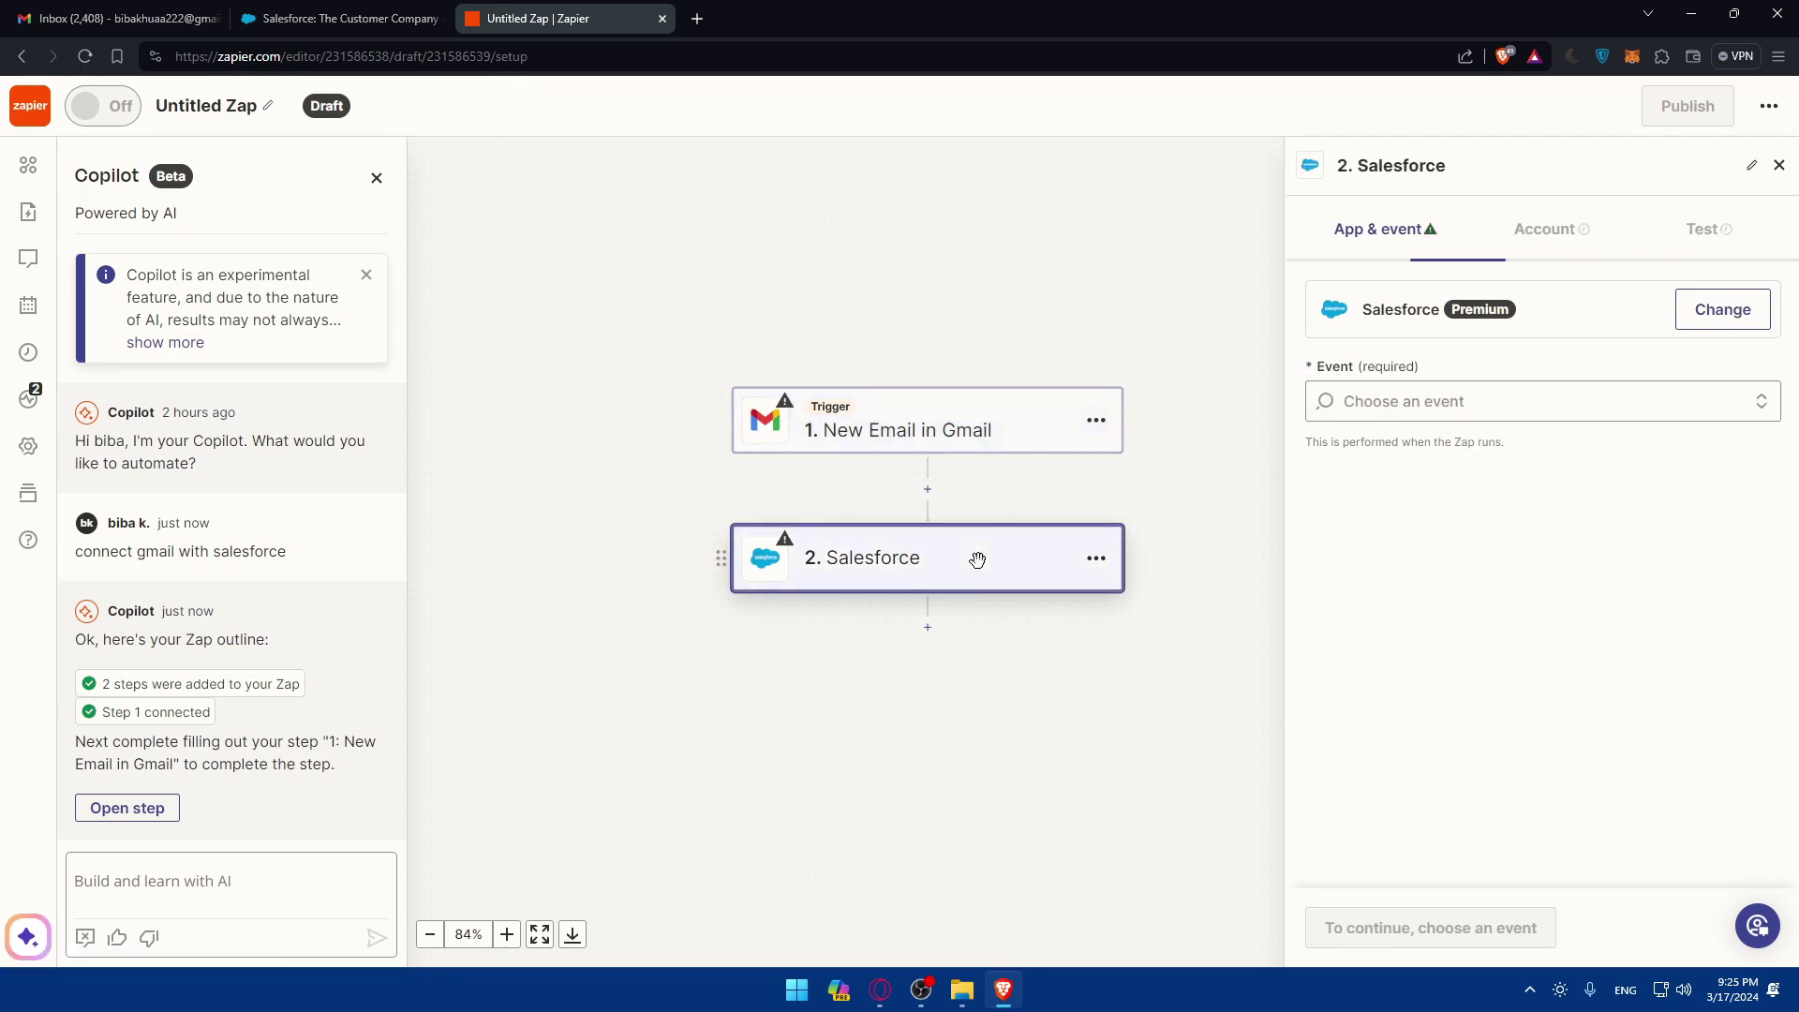
Step: Scroll through the Salesforce action event list, then open a new blank browser tab
left_click(1494, 401)
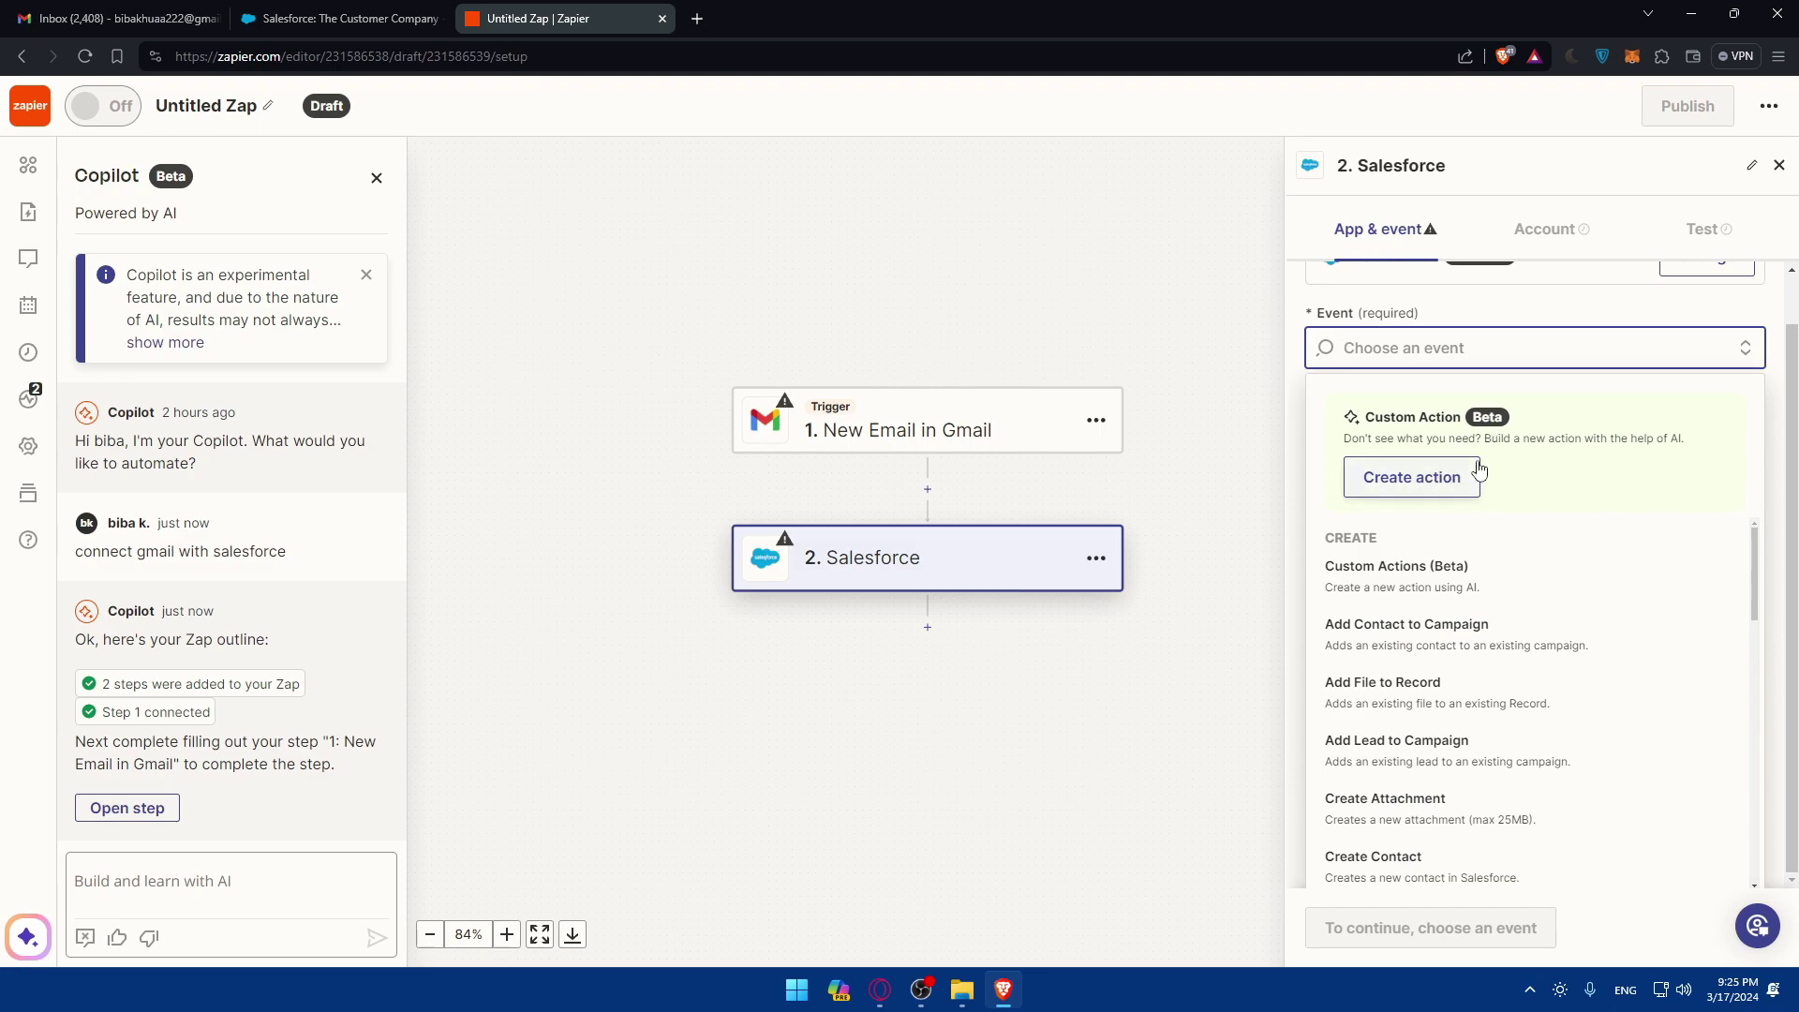
scroll(1408, 607, "down", 3)
scroll(1408, 607, "down", 10)
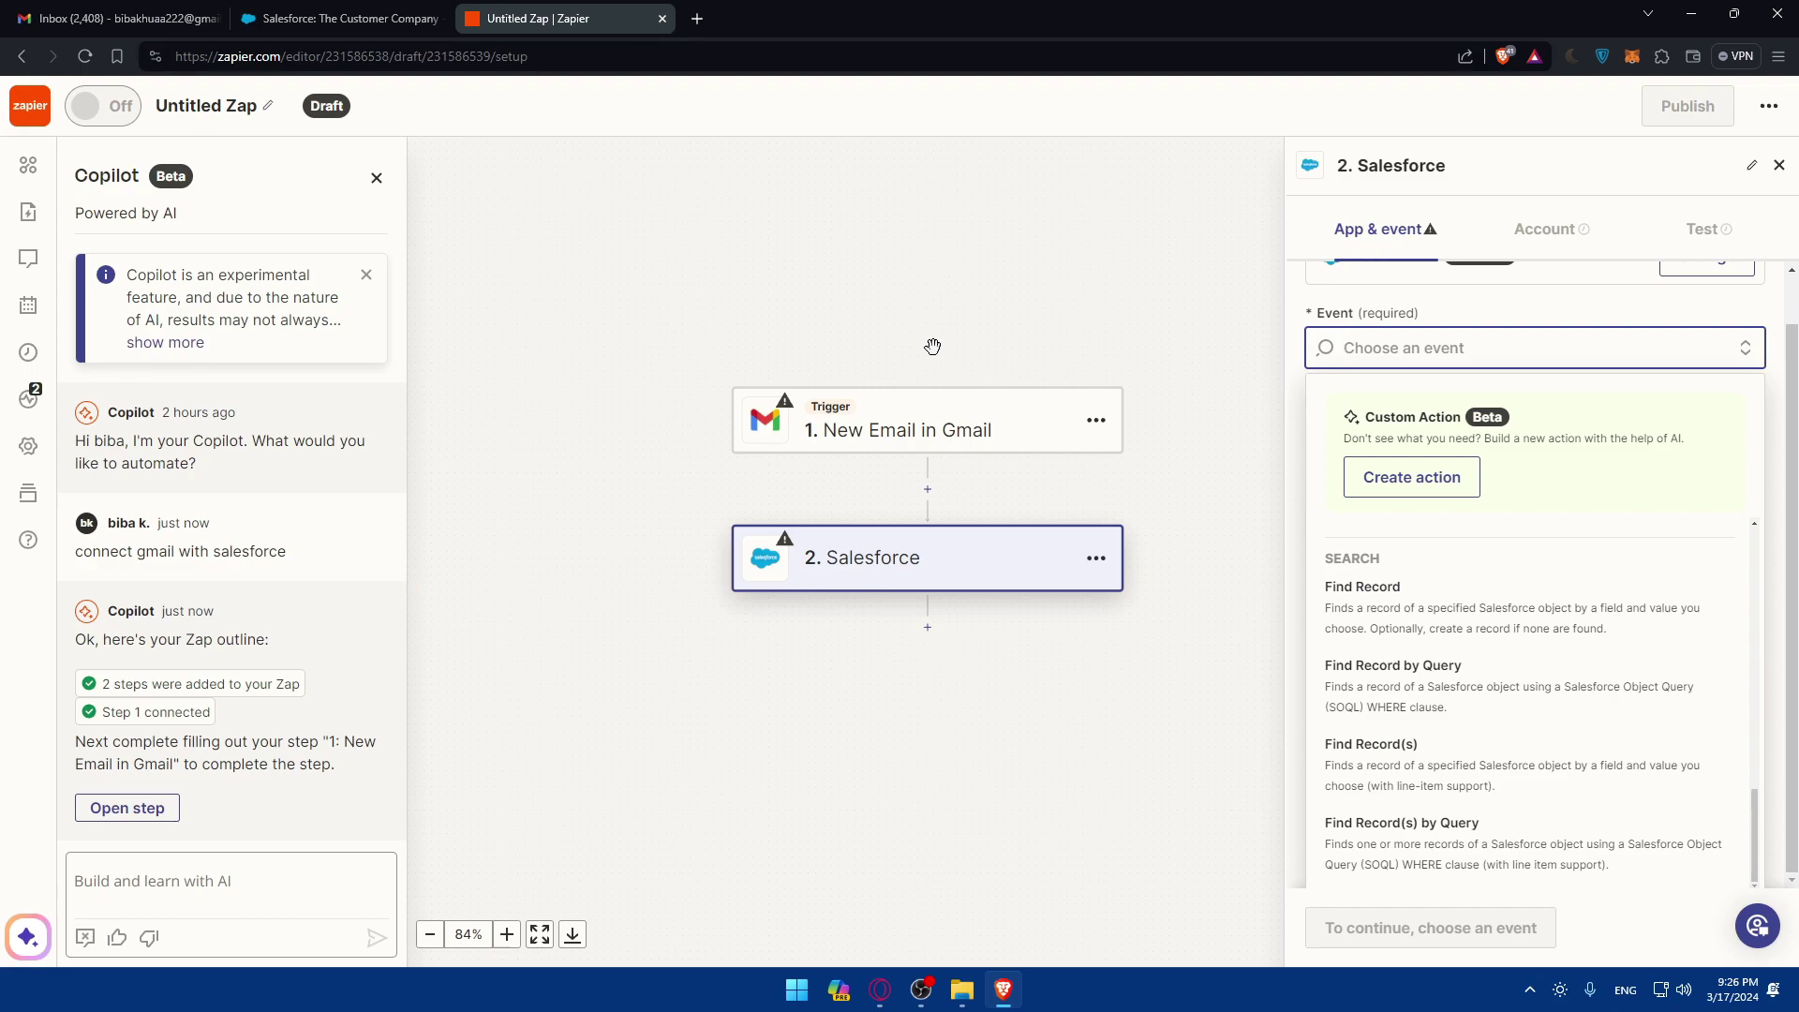
left_click(697, 19)
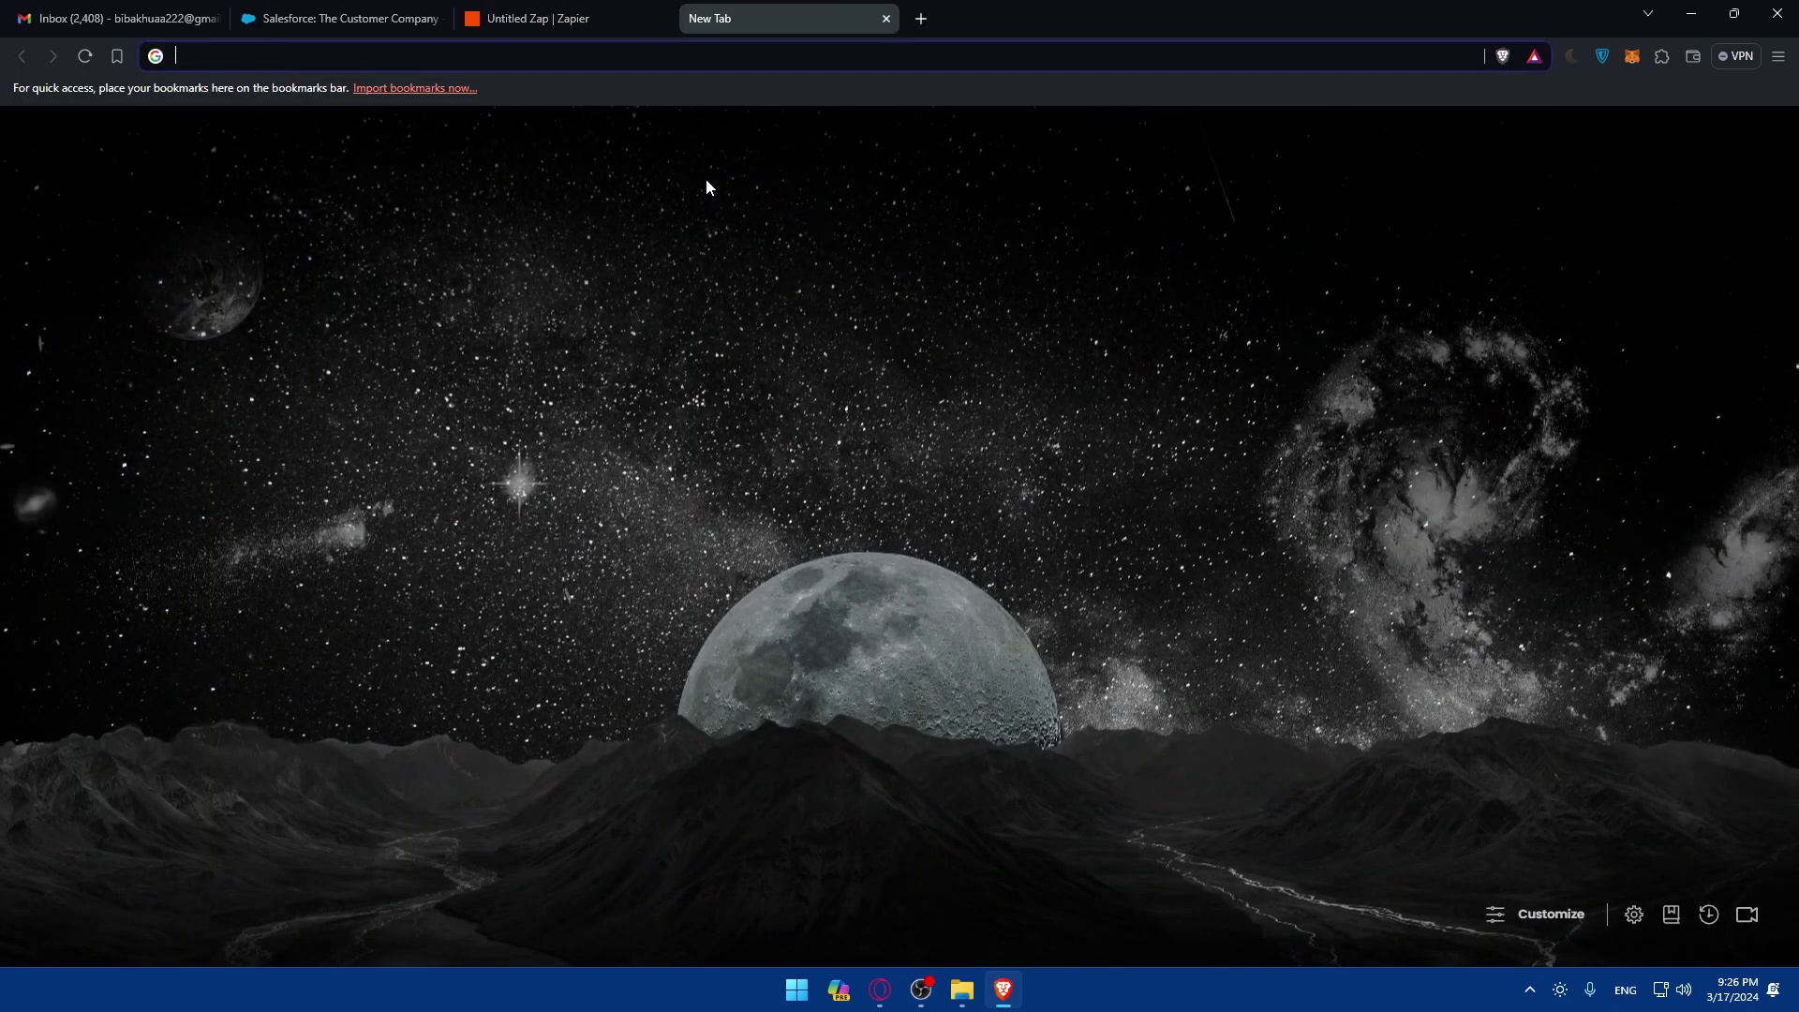